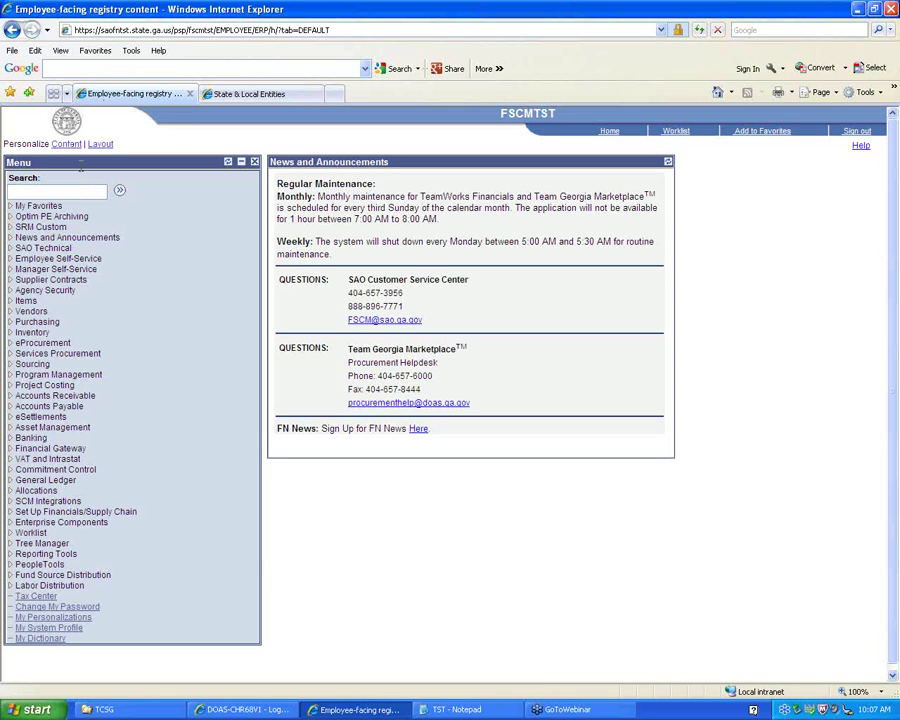
# Check Pcard Staged Charges under TGMP Pagelets in the homepage content, then go to Personalize Layout
pyautogui.click(68, 144)
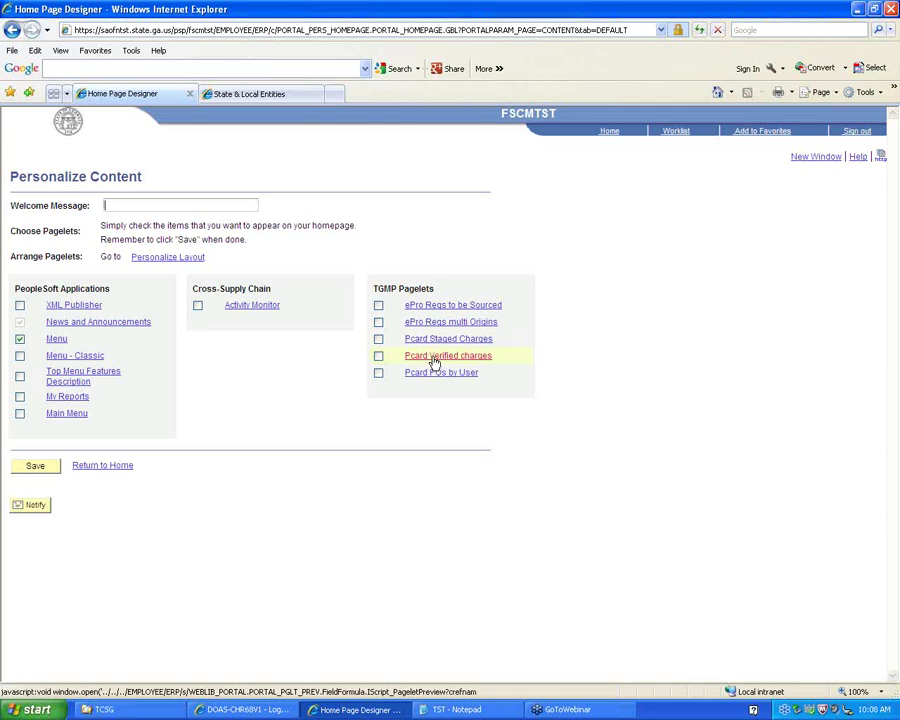
pyautogui.click(379, 340)
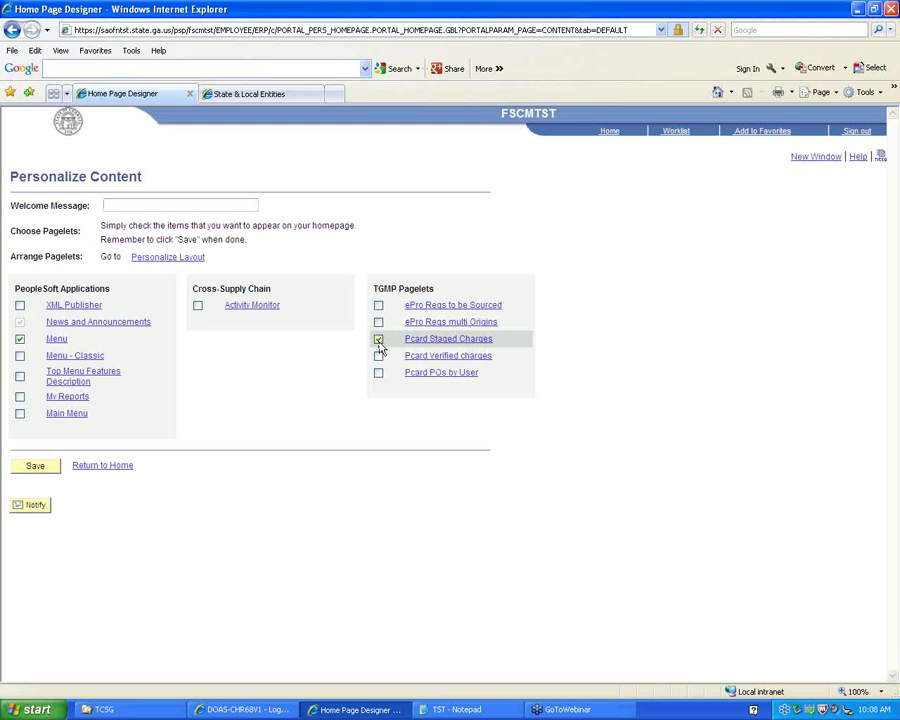
pyautogui.click(181, 258)
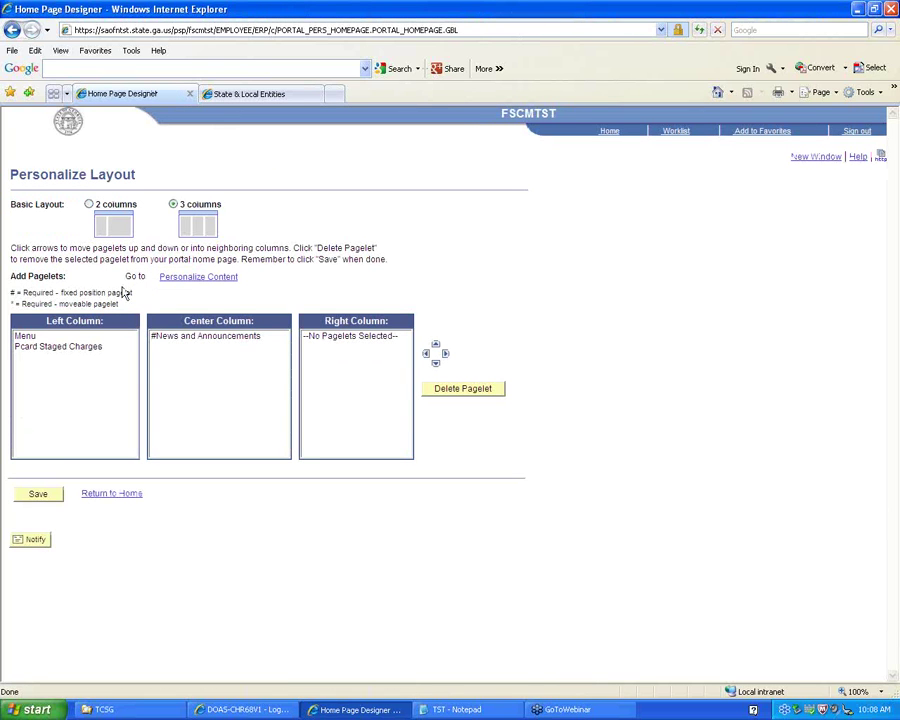
# Use a three-column layout with Pcard Staged Charges in the Right Column, and save it
pyautogui.click(89, 204)
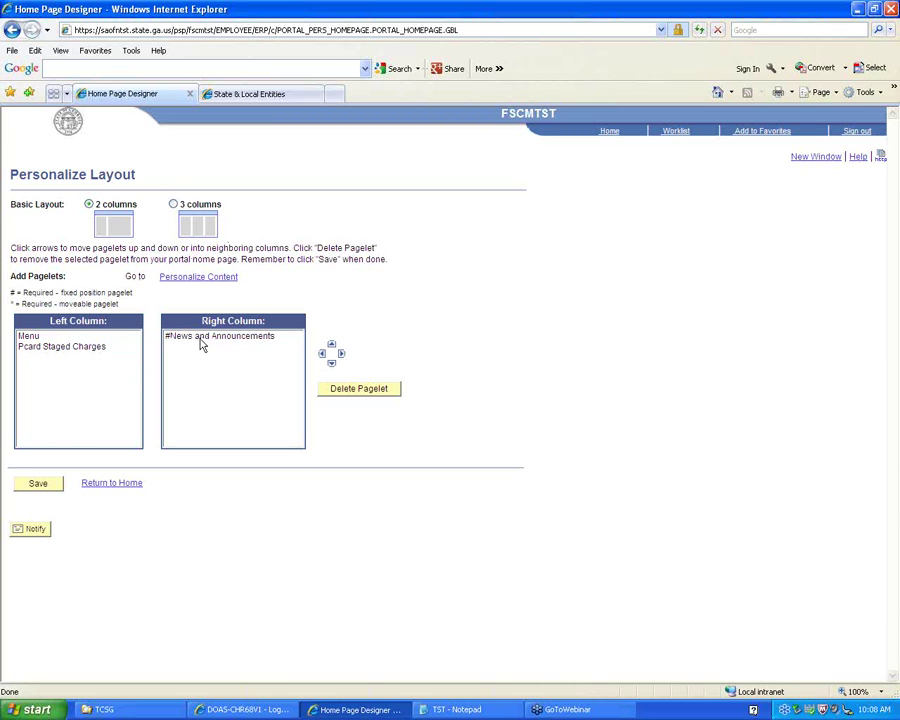
pyautogui.click(176, 205)
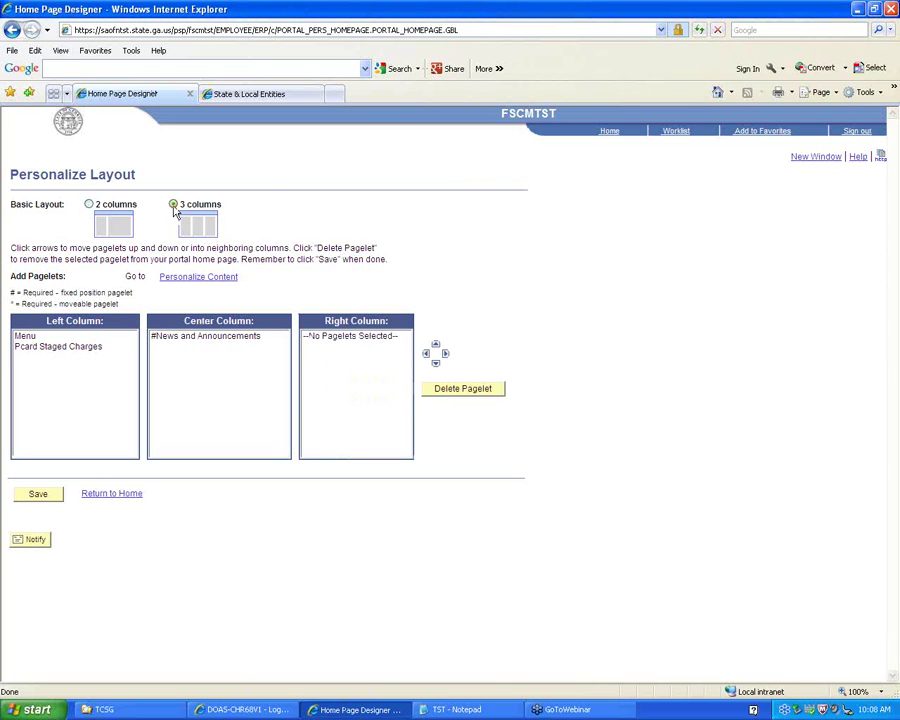
pyautogui.click(67, 347)
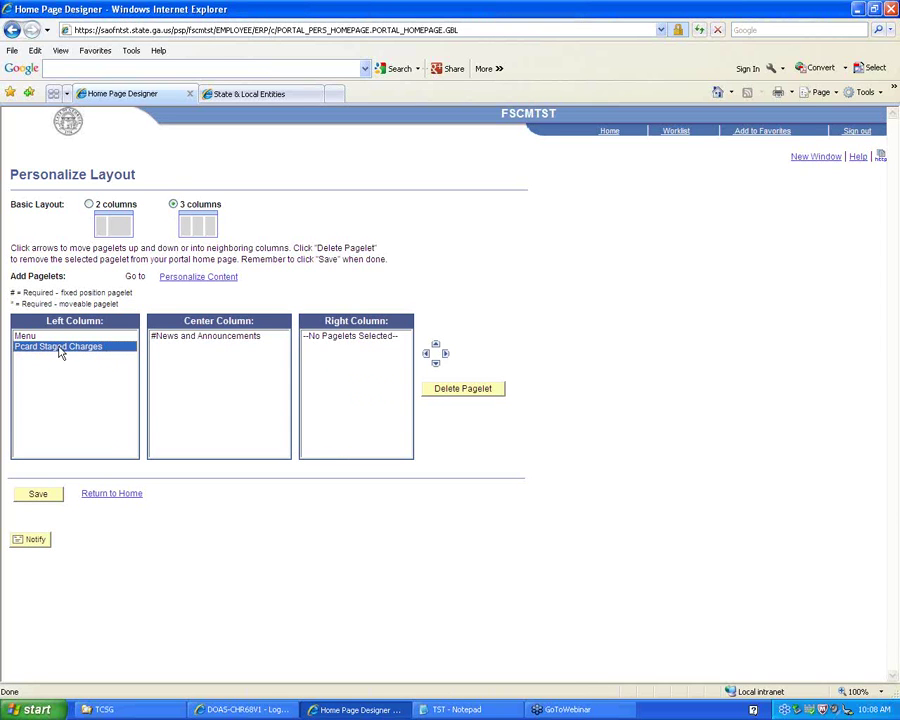
pyautogui.click(446, 355)
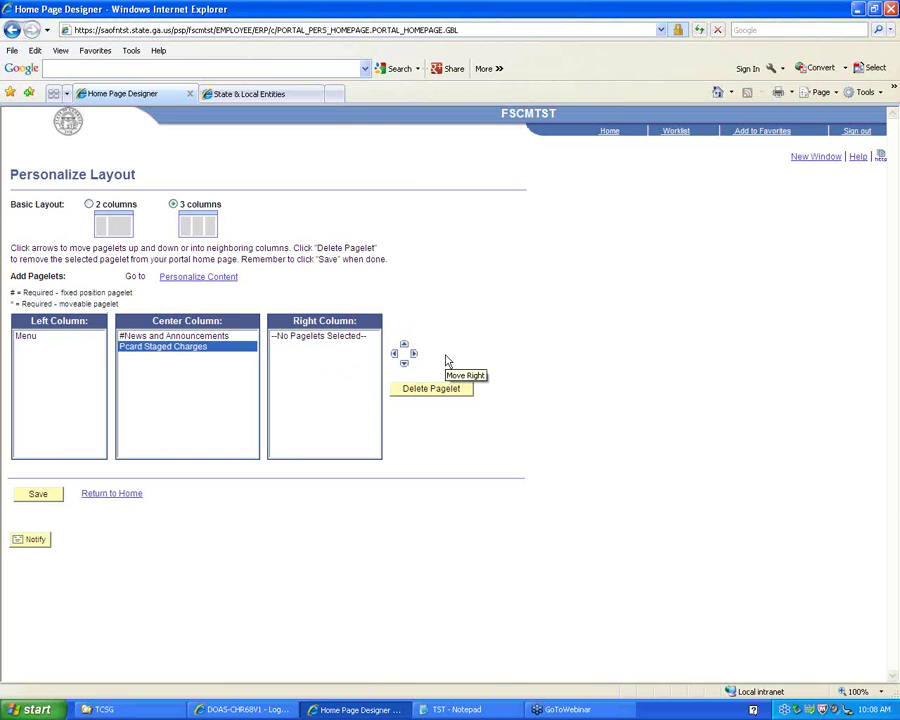
pyautogui.click(413, 353)
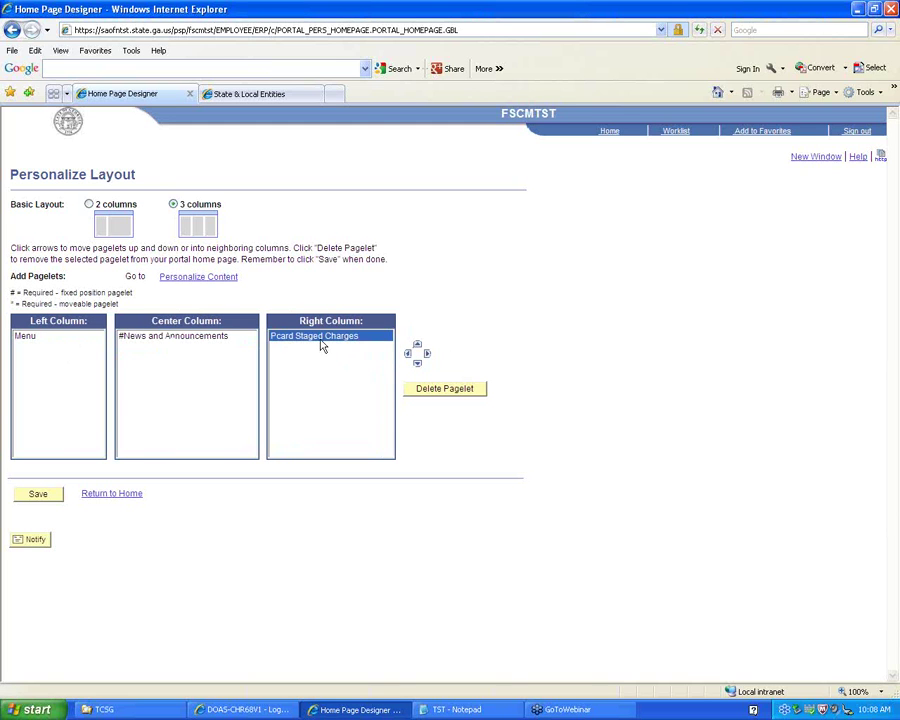
pyautogui.click(40, 494)
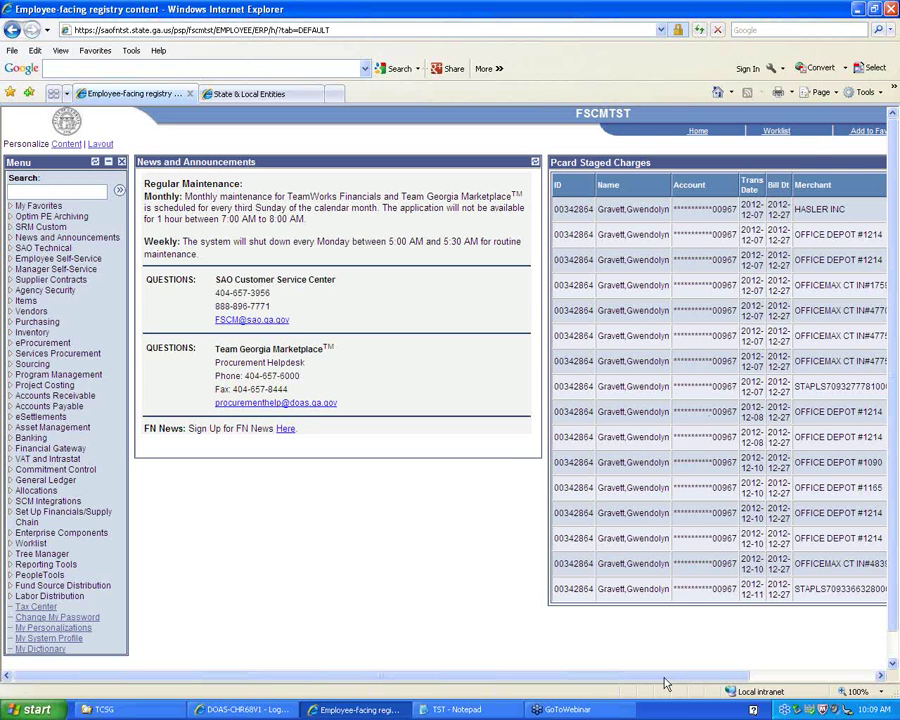
pyautogui.moveTo(665, 683); pyautogui.dragTo(769, 677)
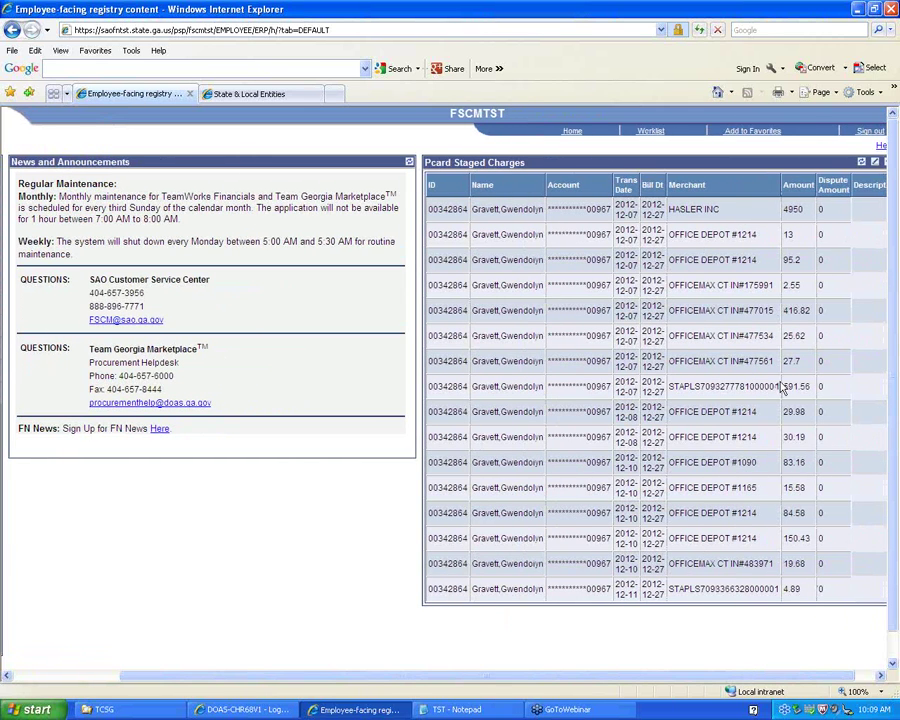
pyautogui.scroll(-1, 782, 391)
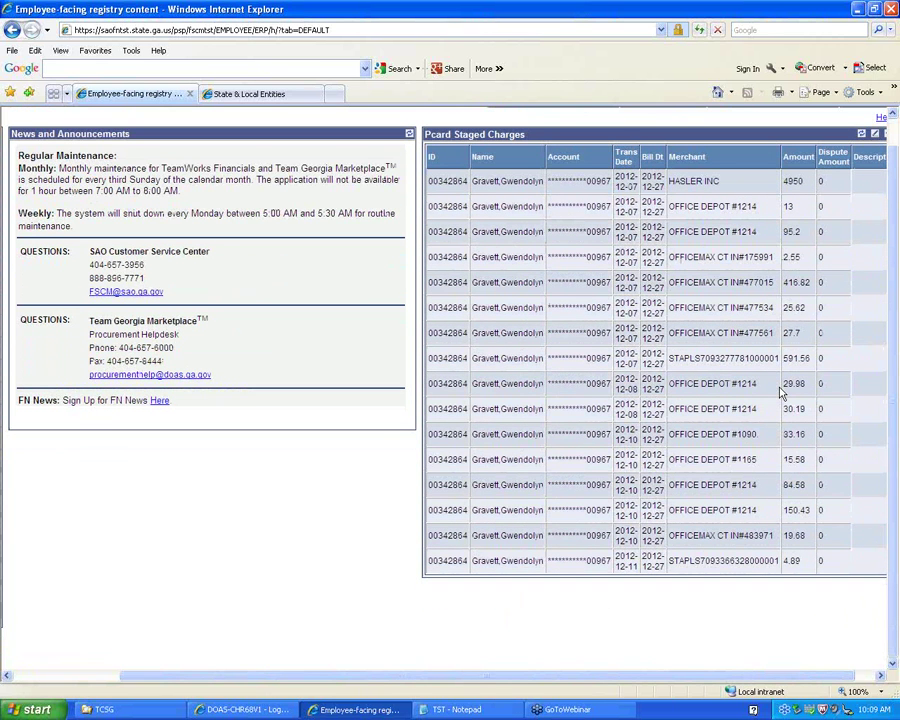
pyautogui.scroll(1, 782, 391)
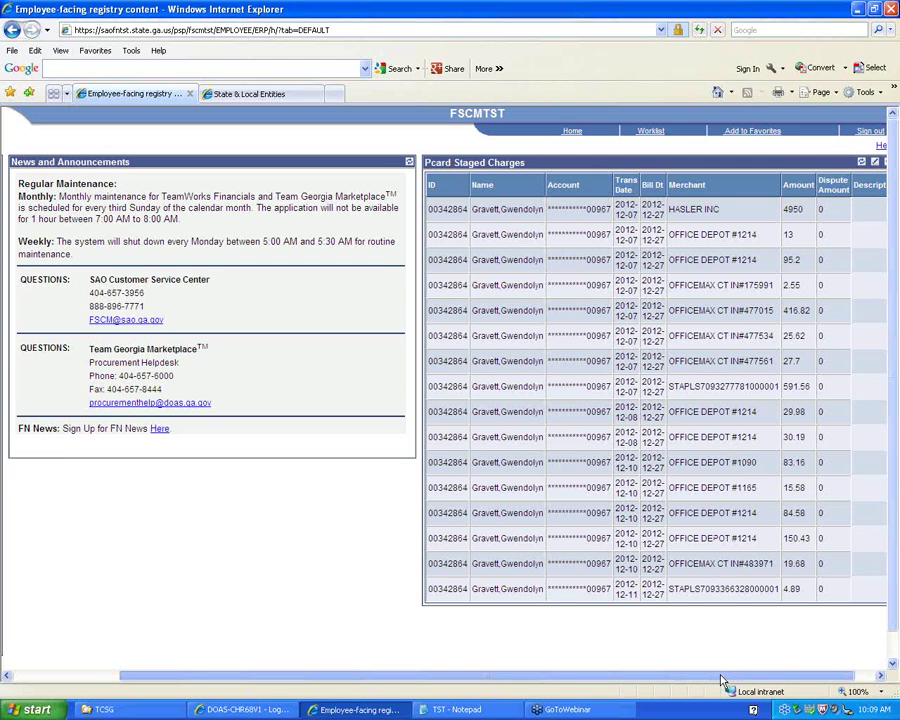
pyautogui.moveTo(722, 681); pyautogui.dragTo(450, 669)
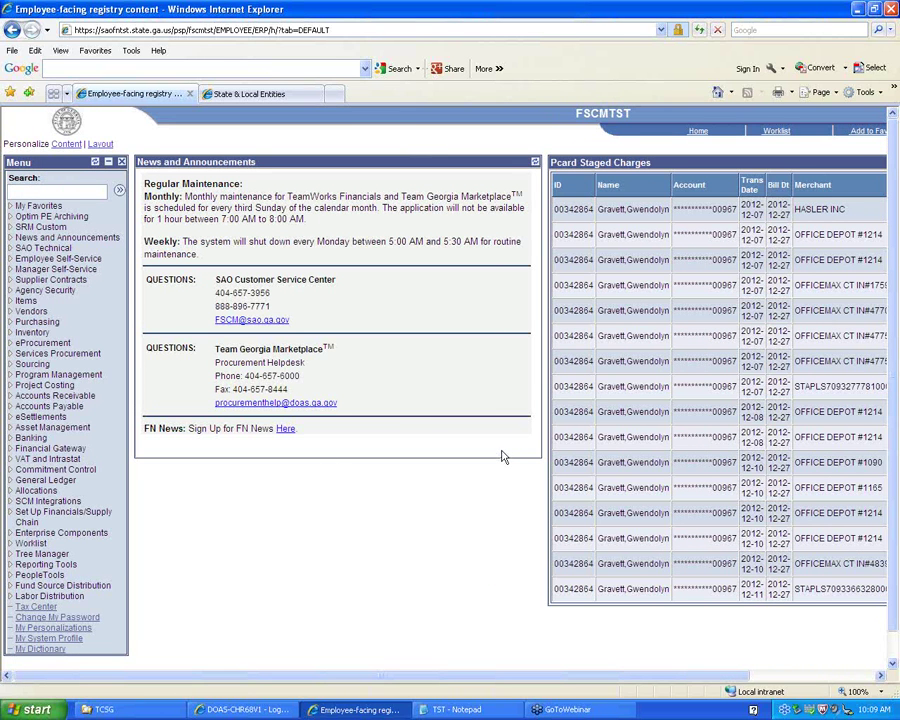
# Go to eProcurement > Procurement Card Center > Reconcile Statement search page
pyautogui.click(40, 346)
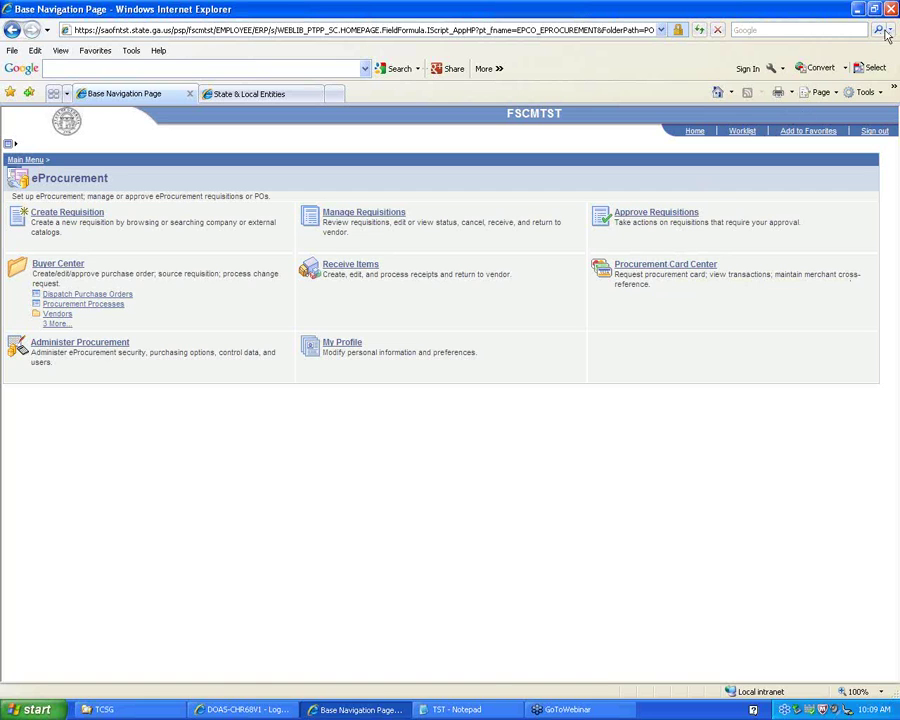
pyautogui.click(665, 264)
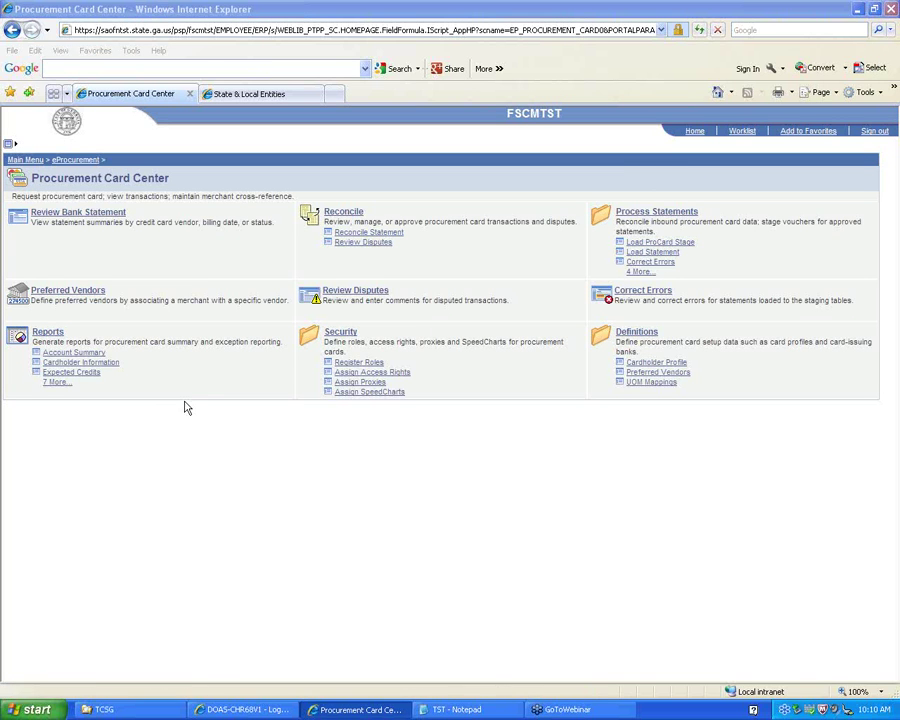
pyautogui.click(347, 234)
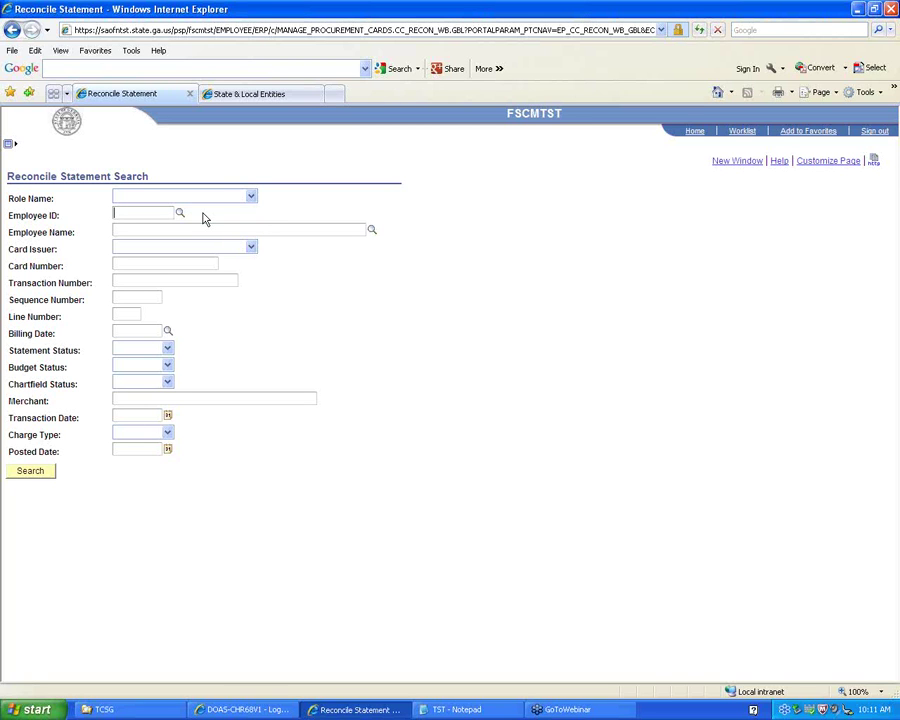
# Search by the cardholder's employee ID, VISA issuer, billing date 12/27/2012 and Staged status
pyautogui.write('00342864')
pyautogui.click(204, 227)
pyautogui.click(252, 250)
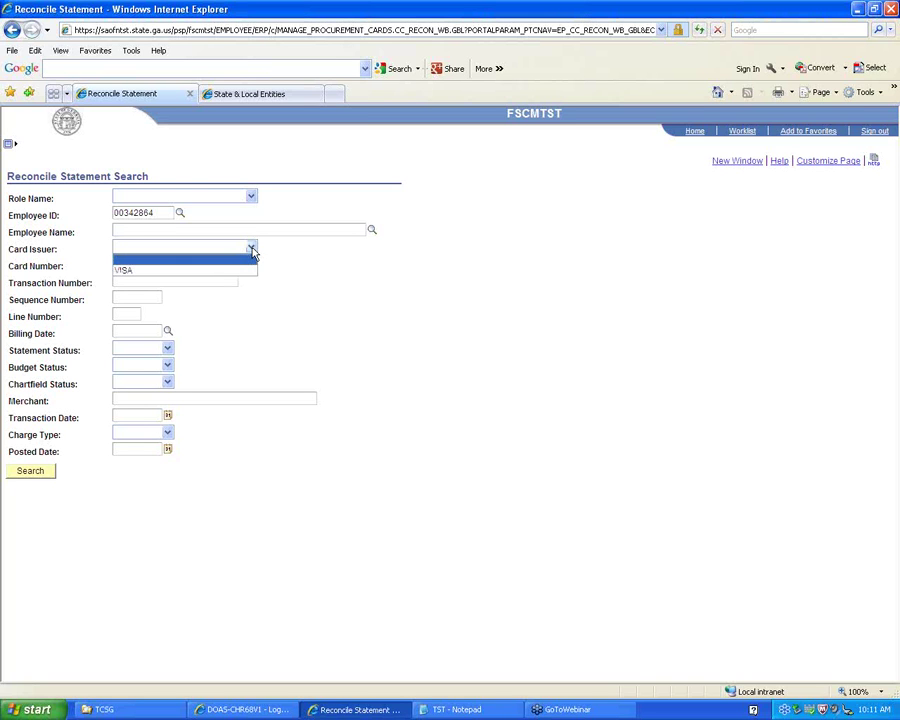
pyautogui.click(236, 277)
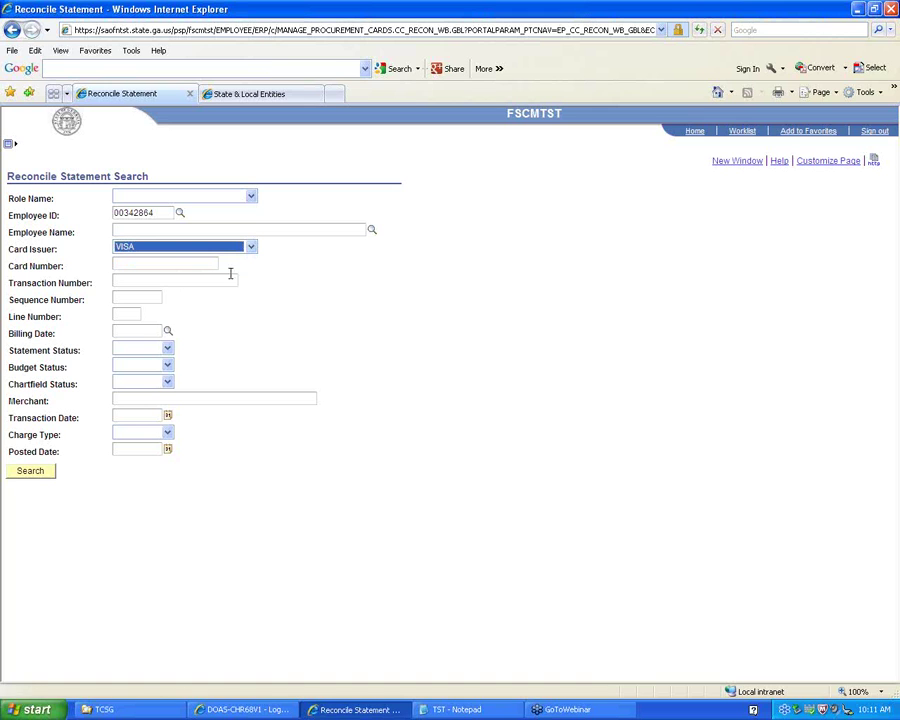
pyautogui.click(141, 332)
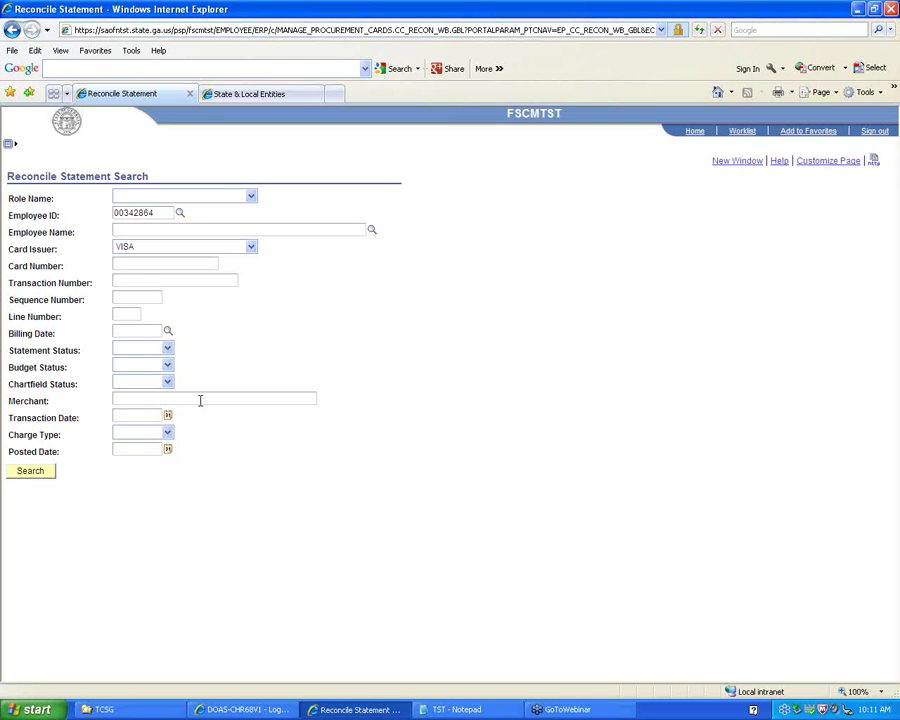
pyautogui.write('12/27/2012')
pyautogui.click(168, 350)
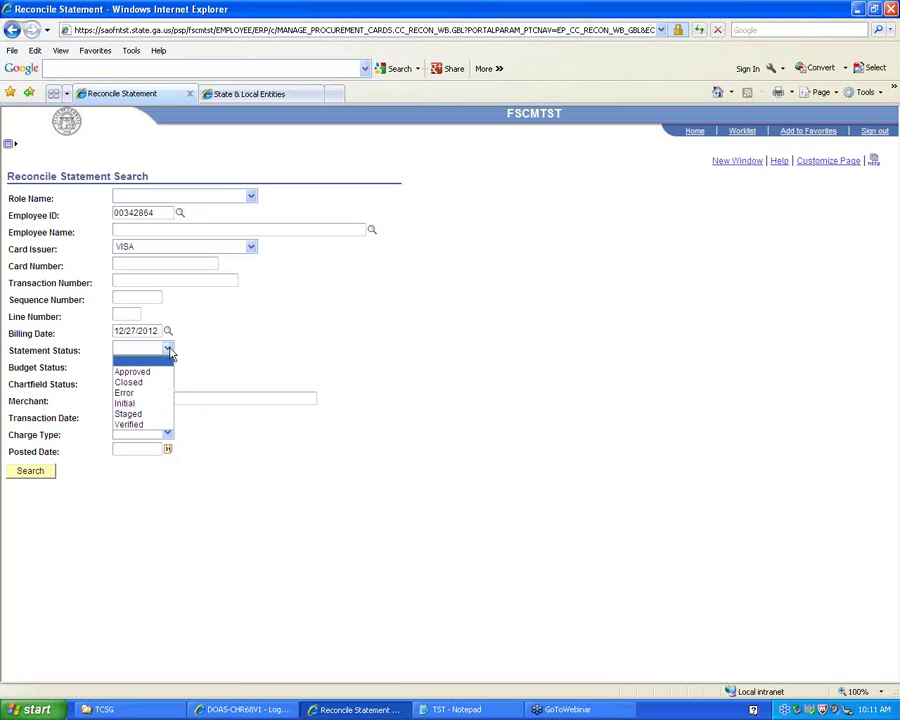
pyautogui.click(142, 413)
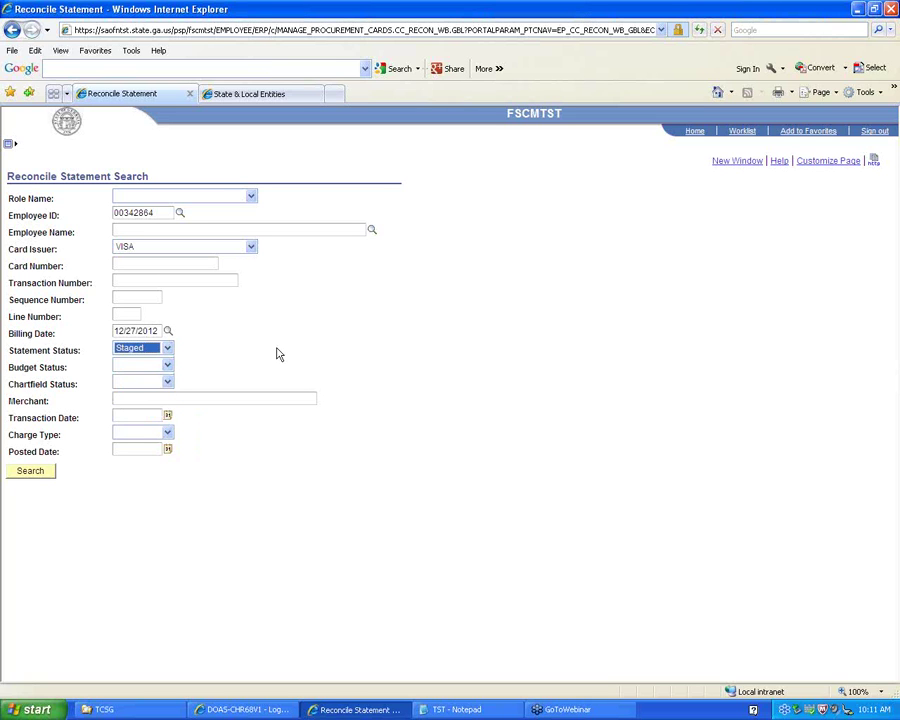
pyautogui.click(37, 476)
# Run the search, view rows 10-16, then return to rows 1-9 of the 16 charges
pyautogui.click(37, 476)
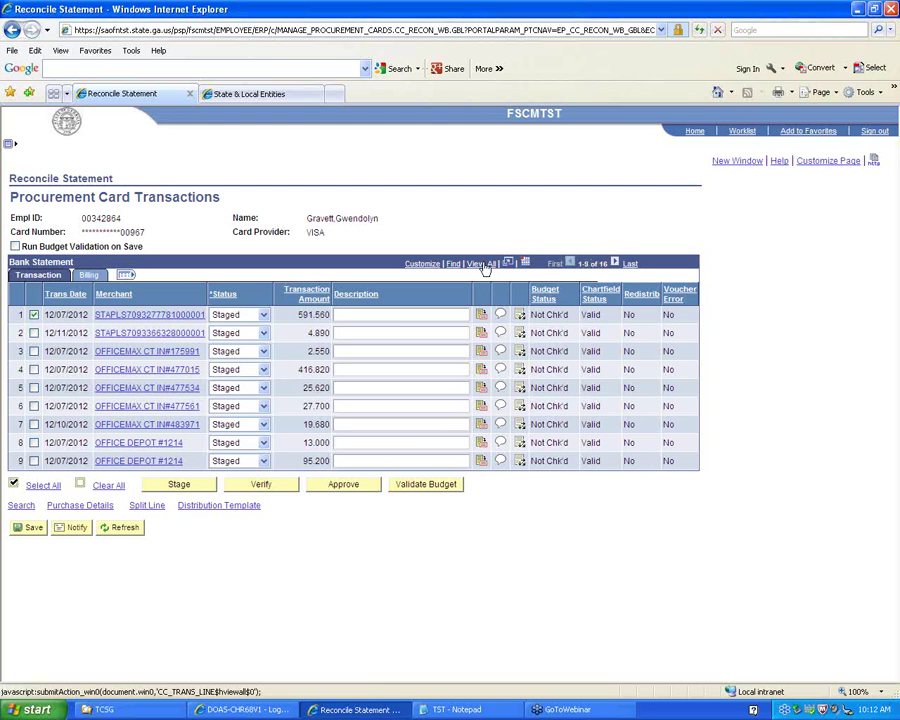
pyautogui.click(614, 263)
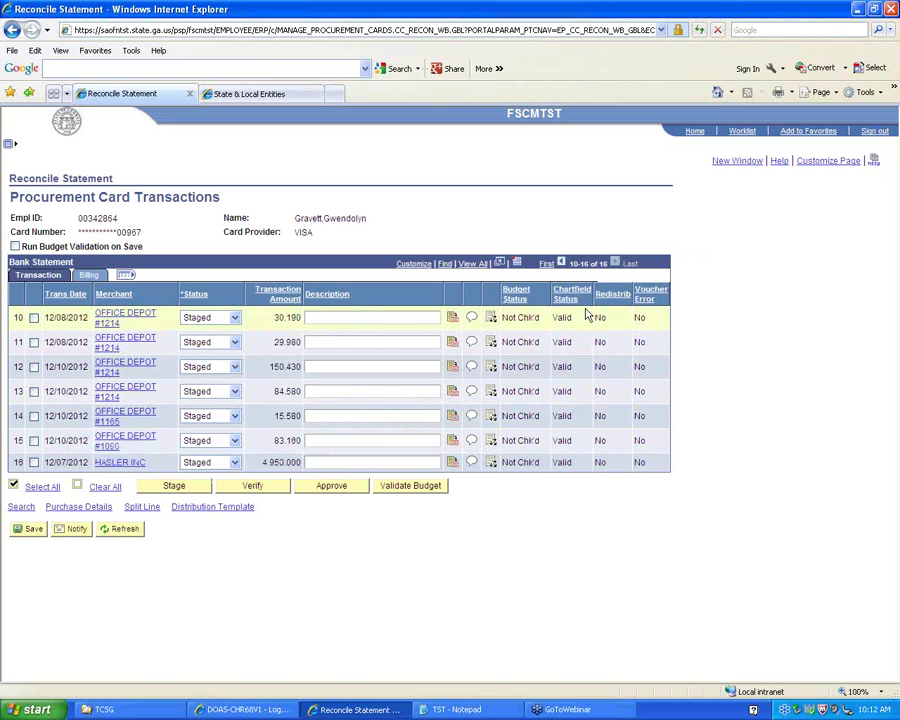
pyautogui.click(561, 264)
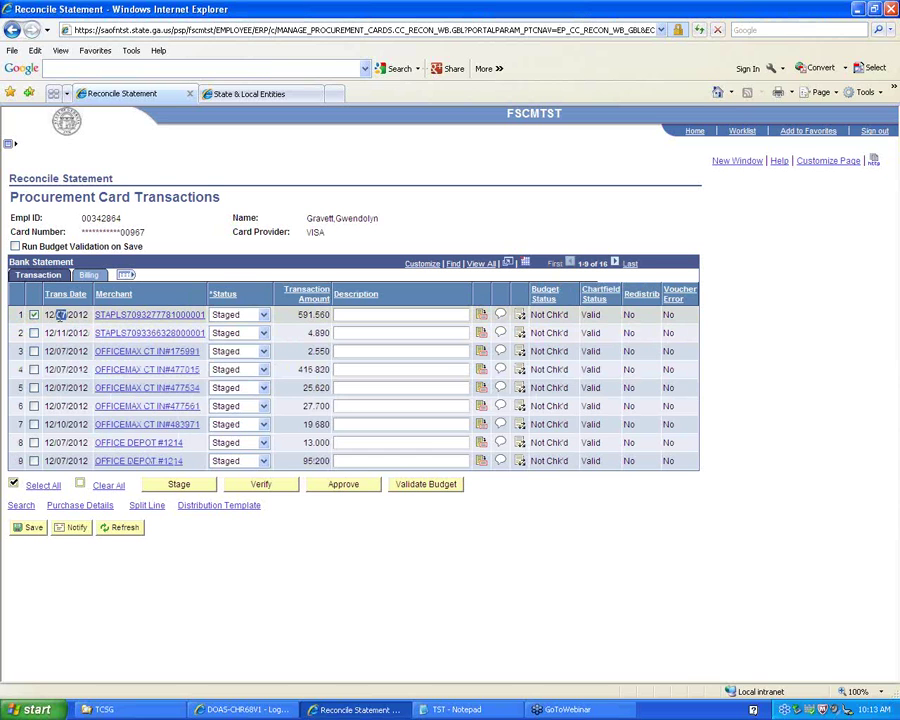
pyautogui.doubleClick(61, 316)
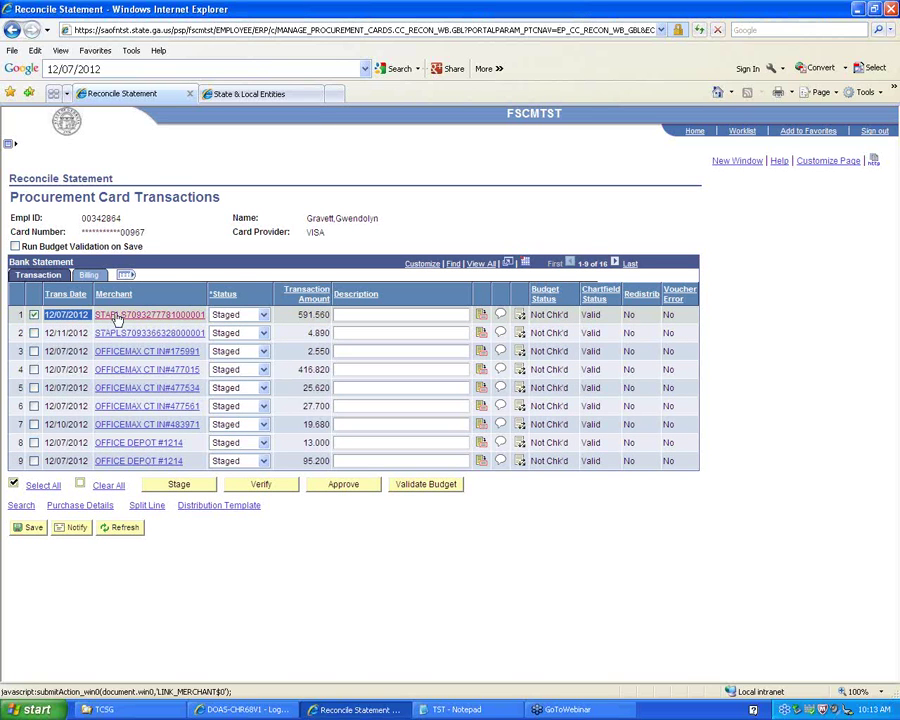
pyautogui.click(172, 270)
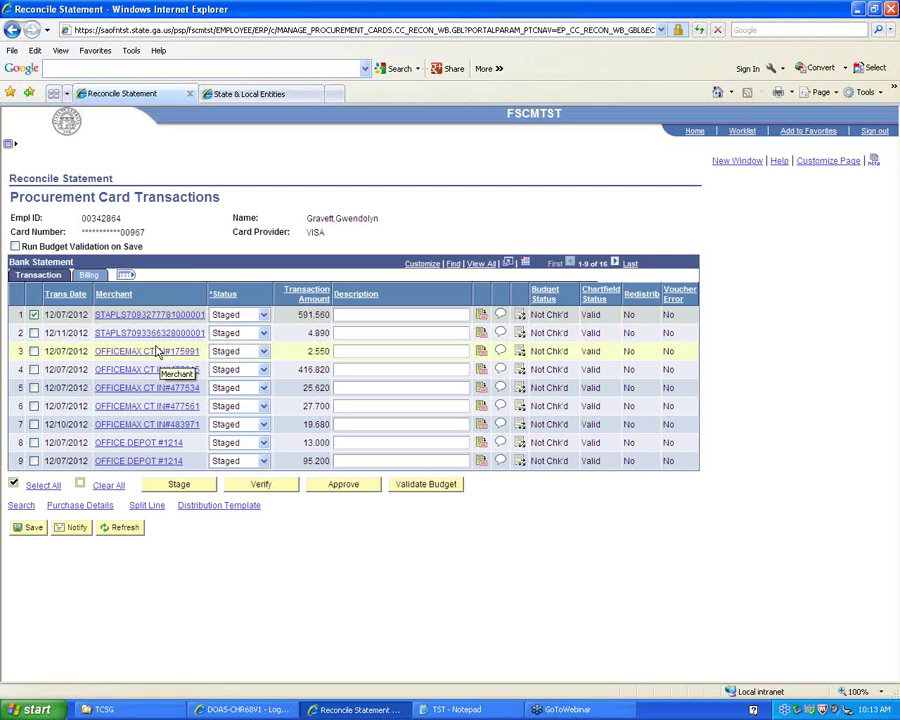
pyautogui.click(241, 317)
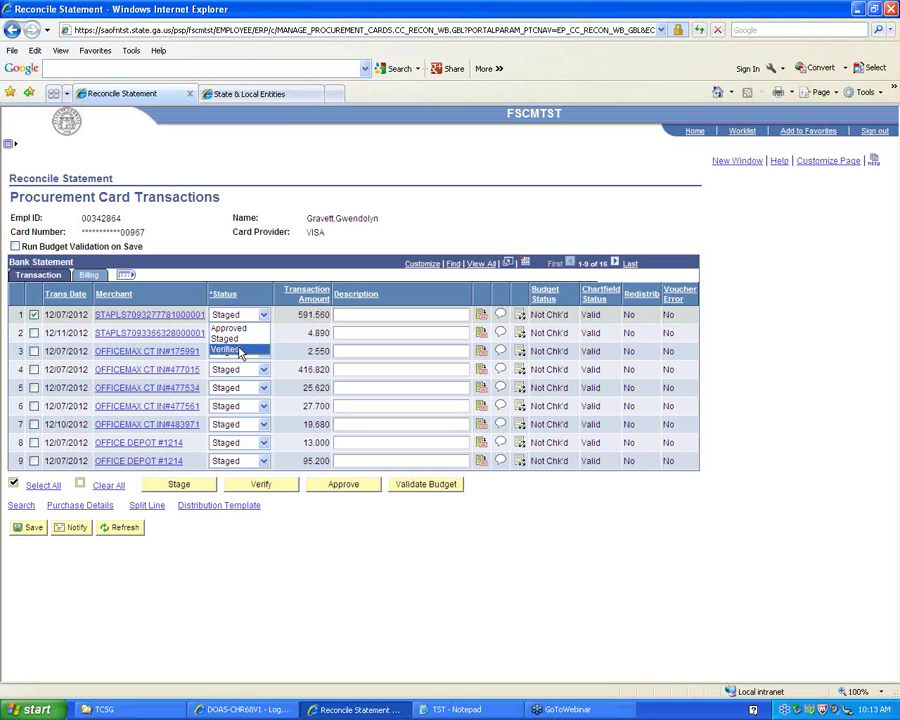
pyautogui.click(257, 269)
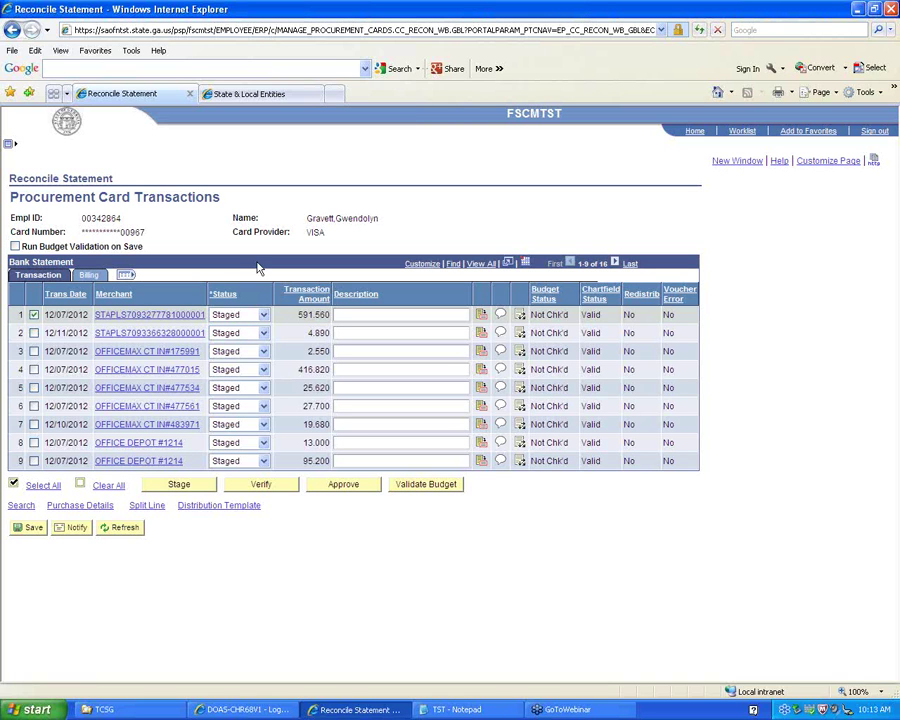
pyautogui.click(257, 316)
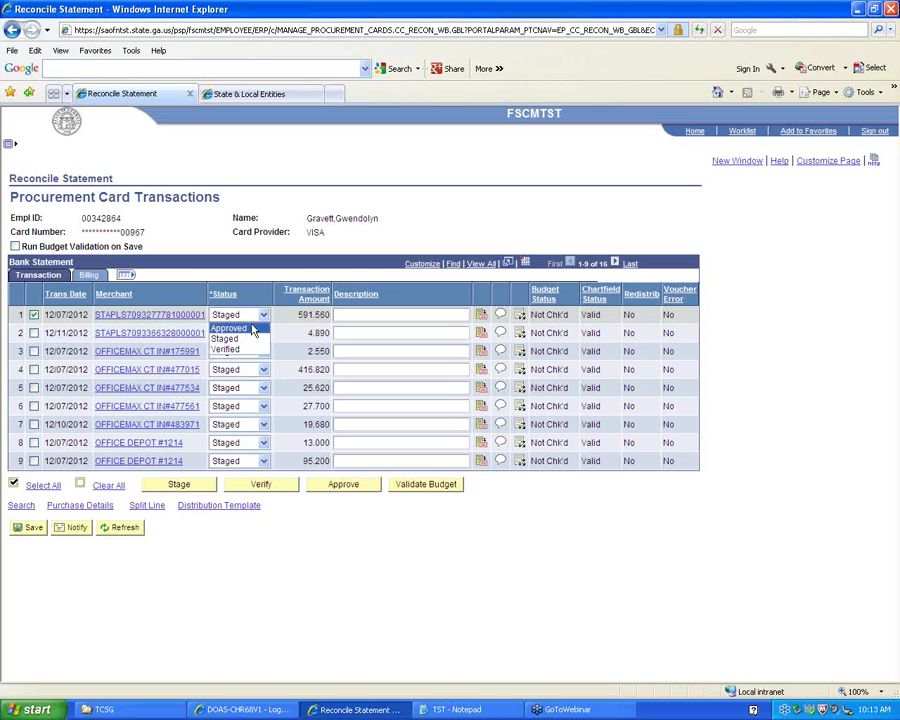
pyautogui.click(249, 340)
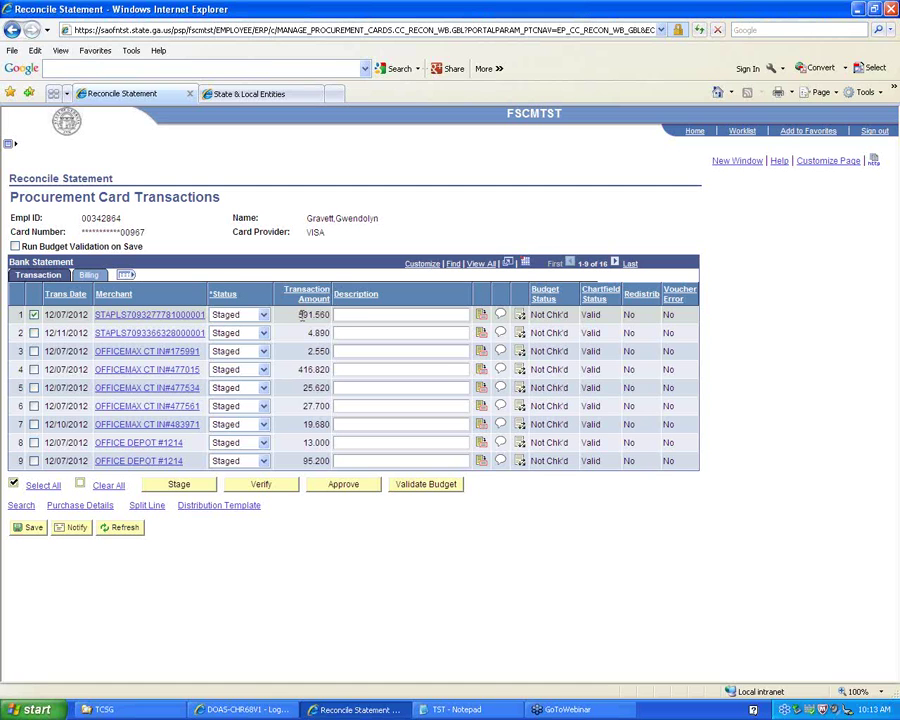
pyautogui.doubleClick(304, 315)
# Select line 8, the 13.000 OFFICE DEPOT #1214 transaction
pyautogui.click(360, 315)
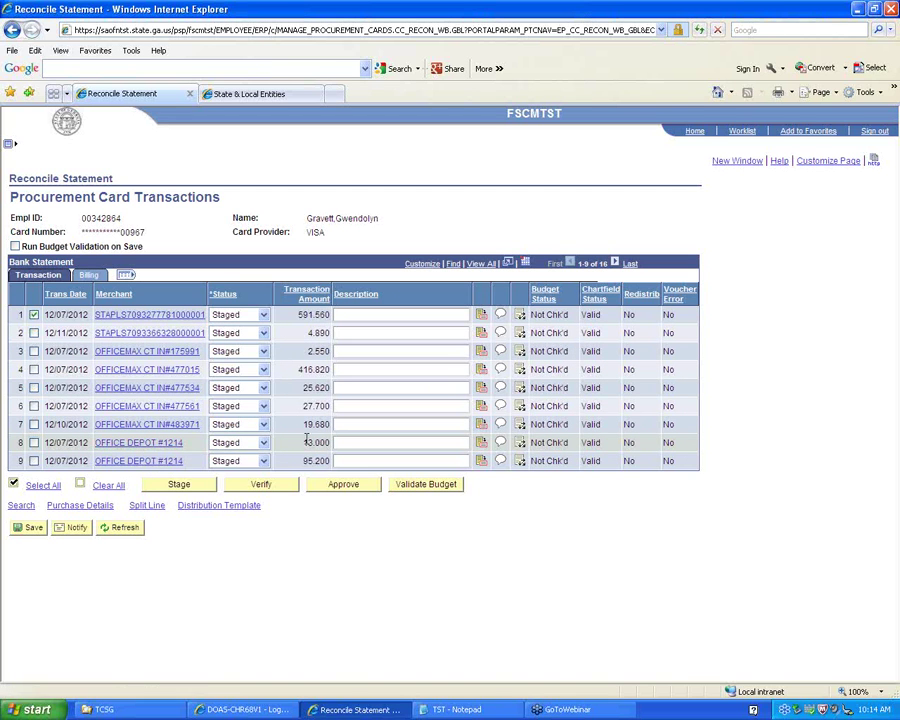
pyautogui.click(368, 442)
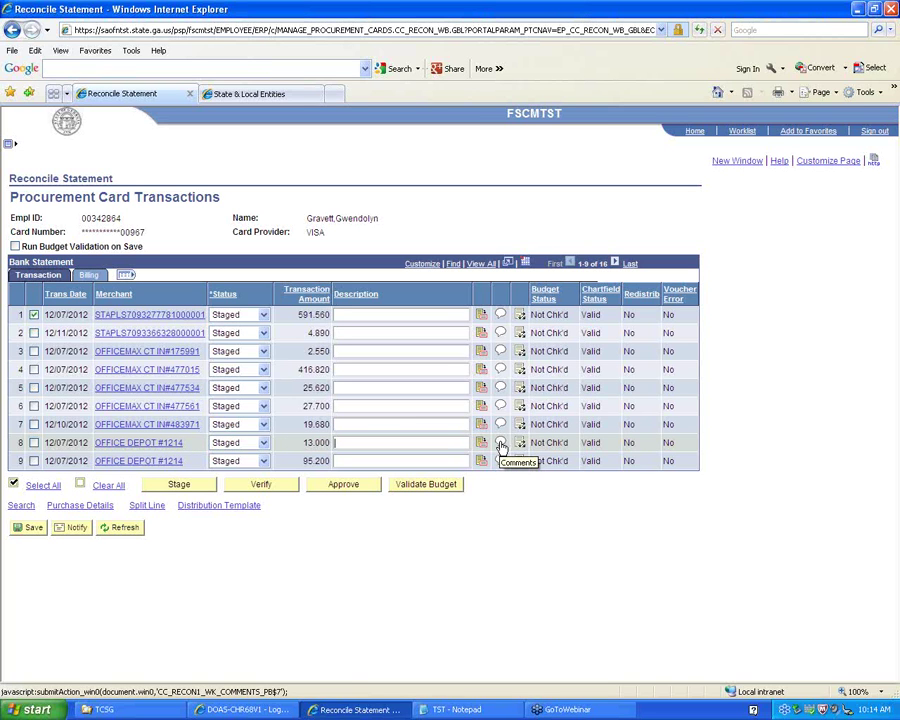
pyautogui.click(33, 443)
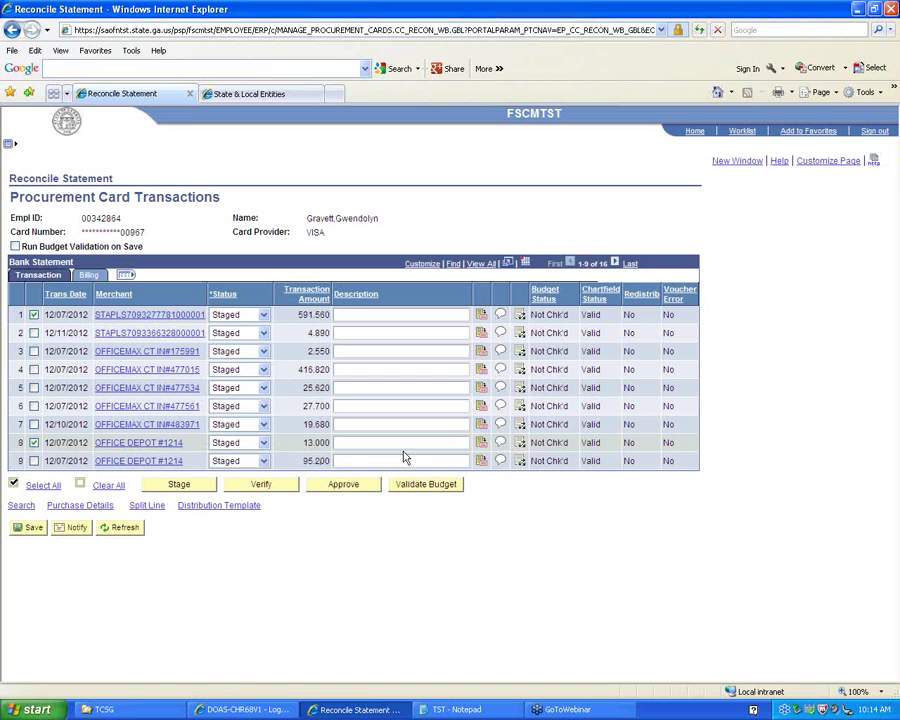
# Add the comment 'receipts attached' to line 8 and bring up the file chooser for an attachment
pyautogui.click(504, 444)
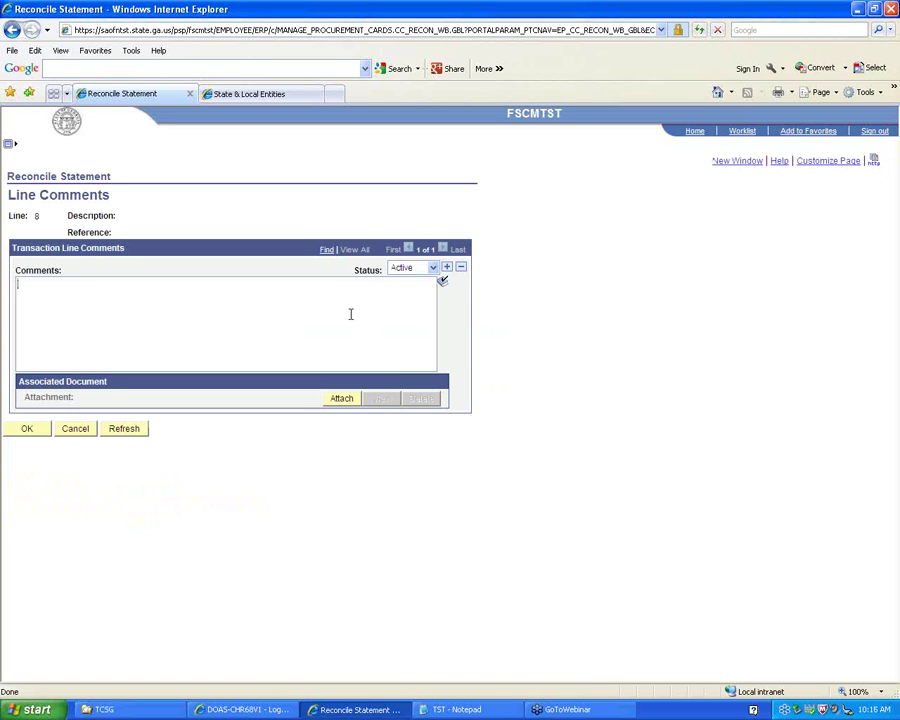
pyautogui.write('receipts attached')
pyautogui.click(341, 398)
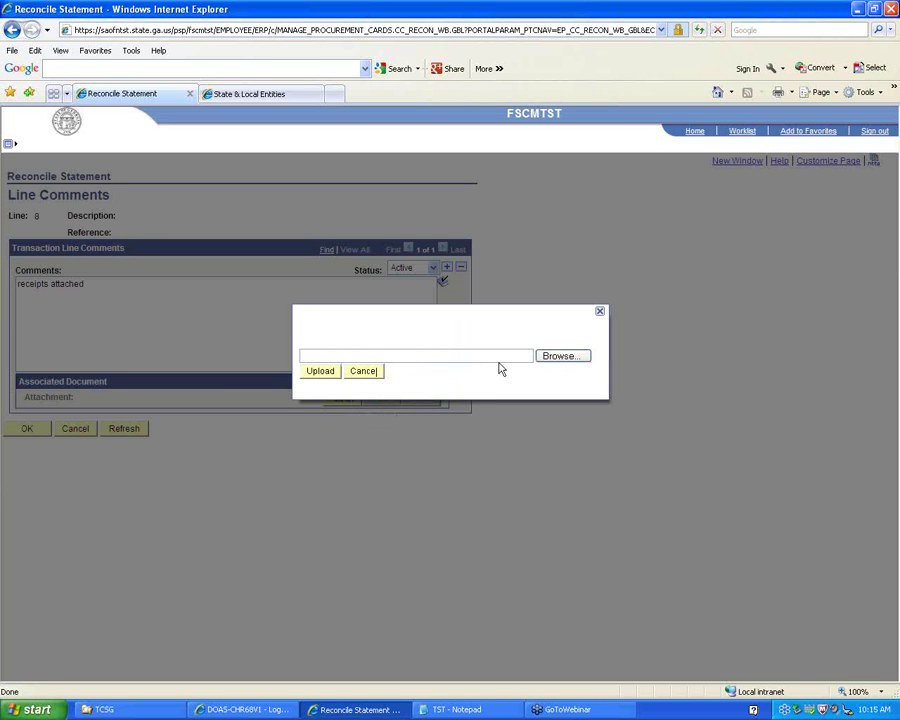
pyautogui.click(550, 357)
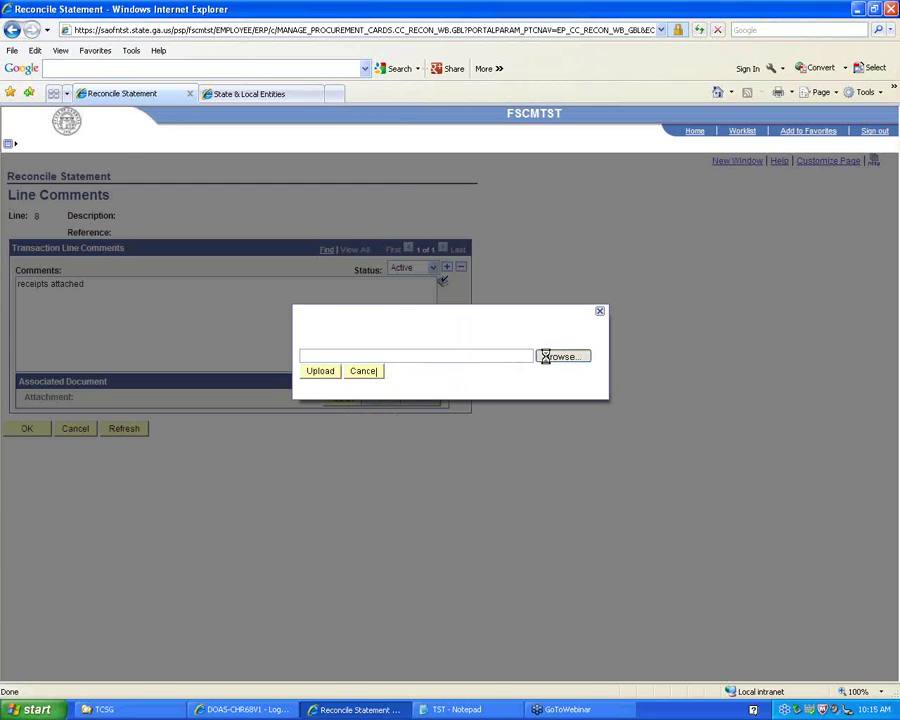
# Choose blpcr-winzer010913-122.10.pdf from E:\TCSG as the file to upload
pyautogui.click(203, 56)
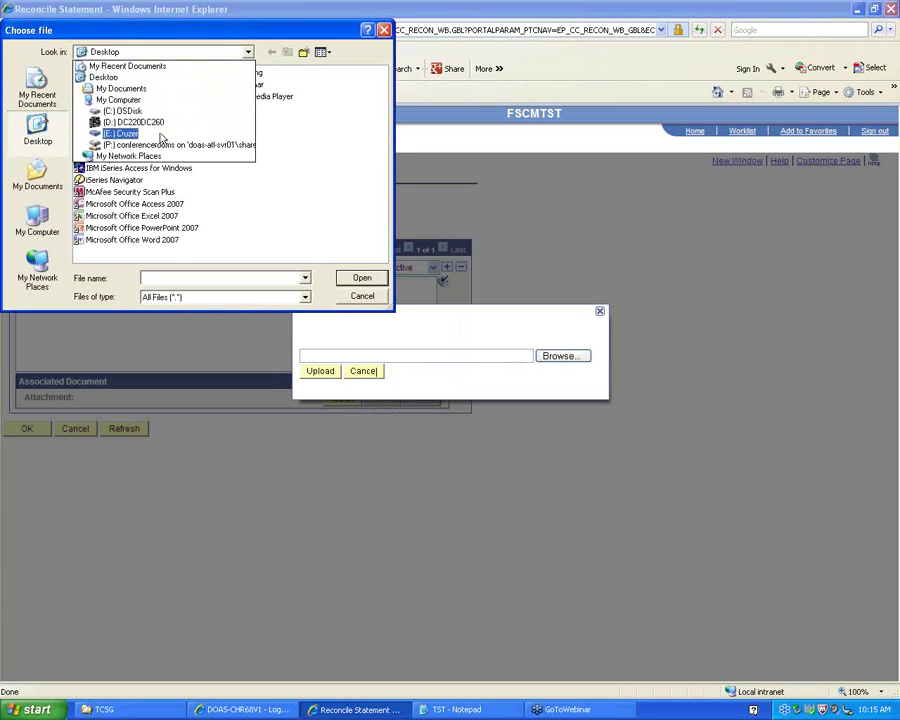
pyautogui.click(160, 135)
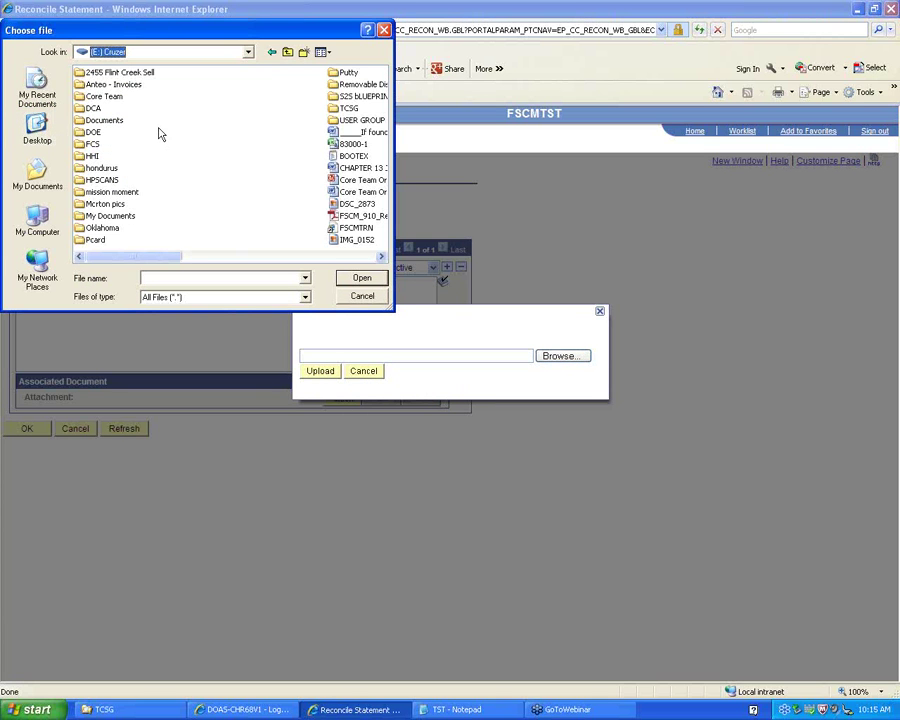
pyautogui.doubleClick(345, 108)
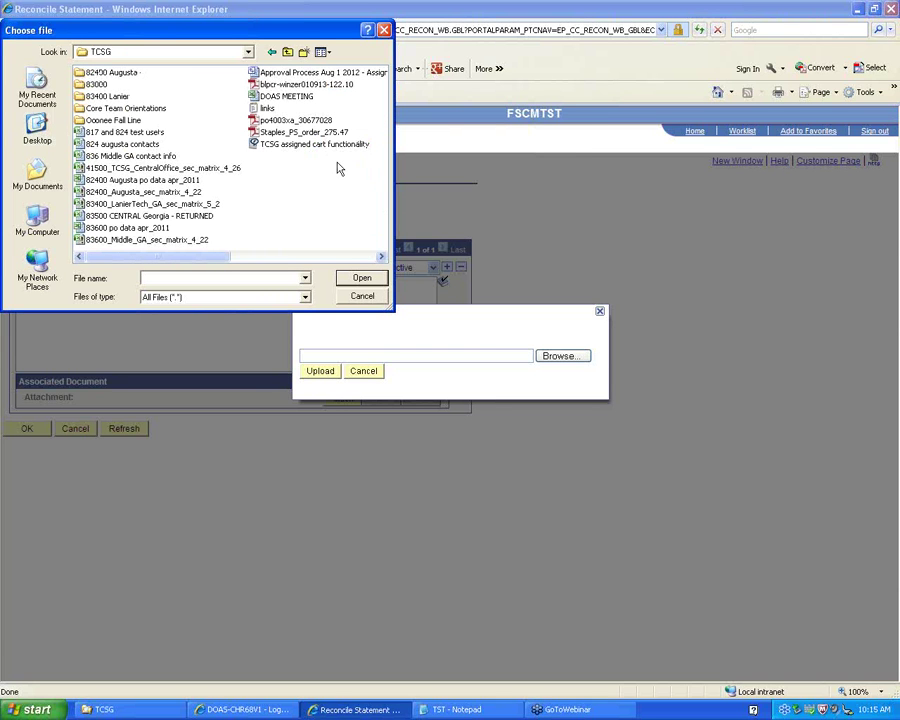
pyautogui.press('b')
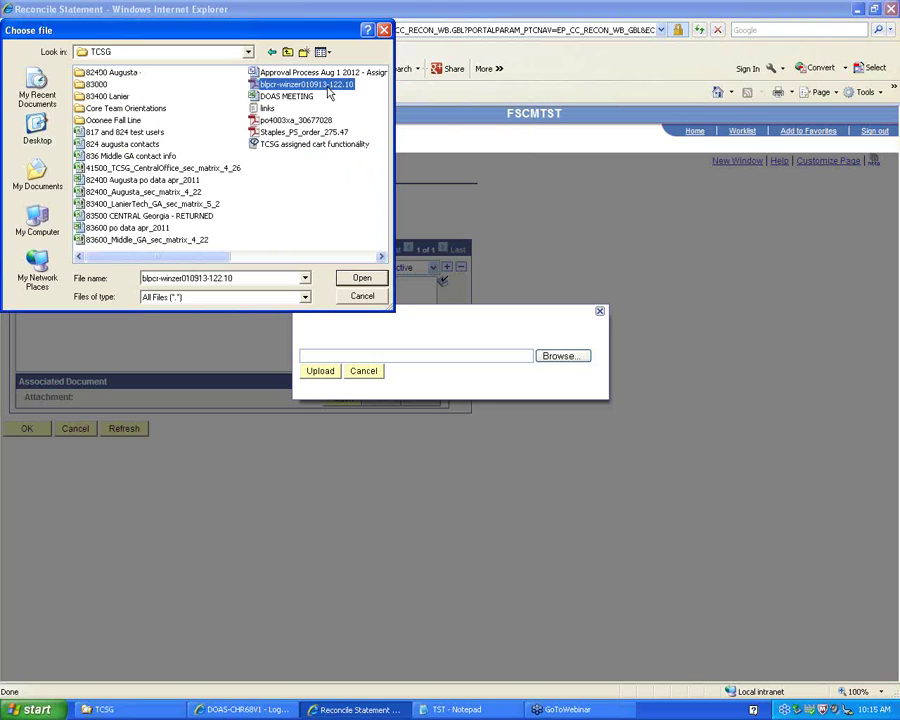
pyautogui.click(358, 280)
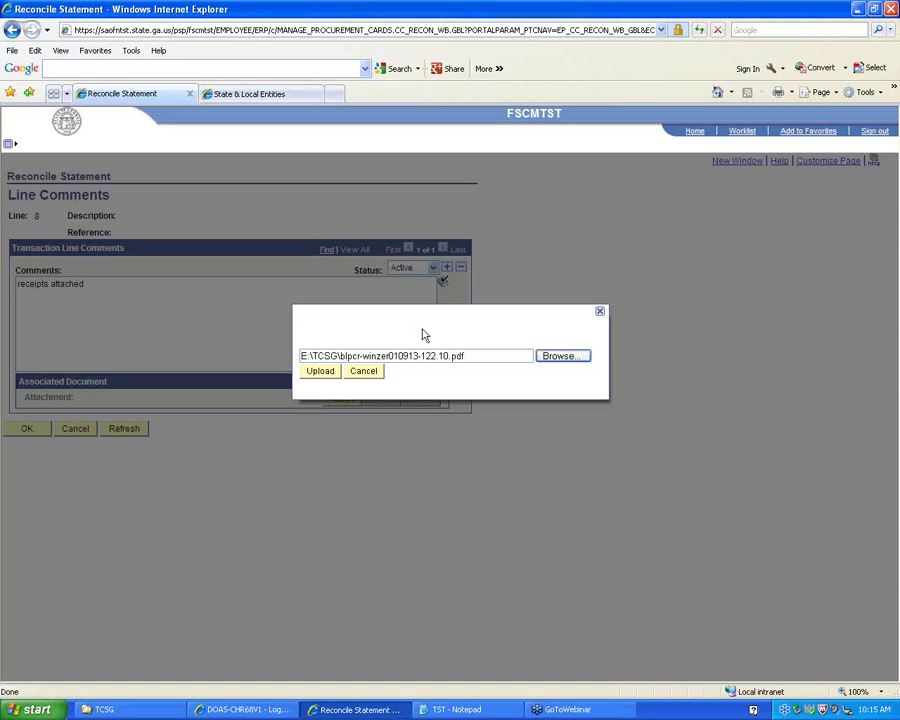
# Upload blpcr-winzer010913-122.10.pdf as line 8's comment attachment
pyautogui.click(326, 372)
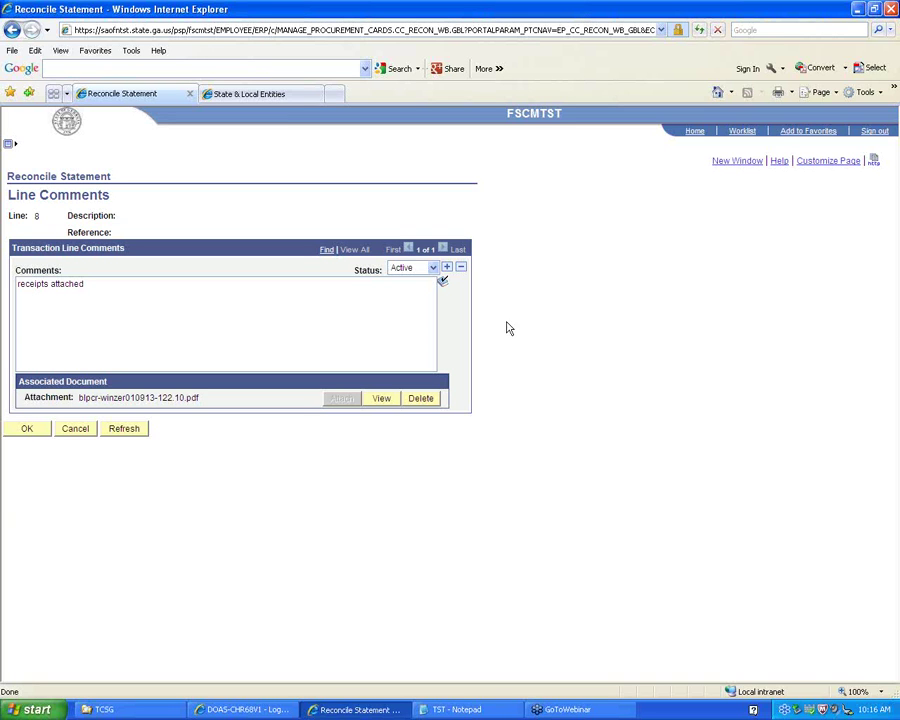
# Confirm line 8's comment and receipt with OK, returning to the Procurement Card Transactions list
pyautogui.click(30, 429)
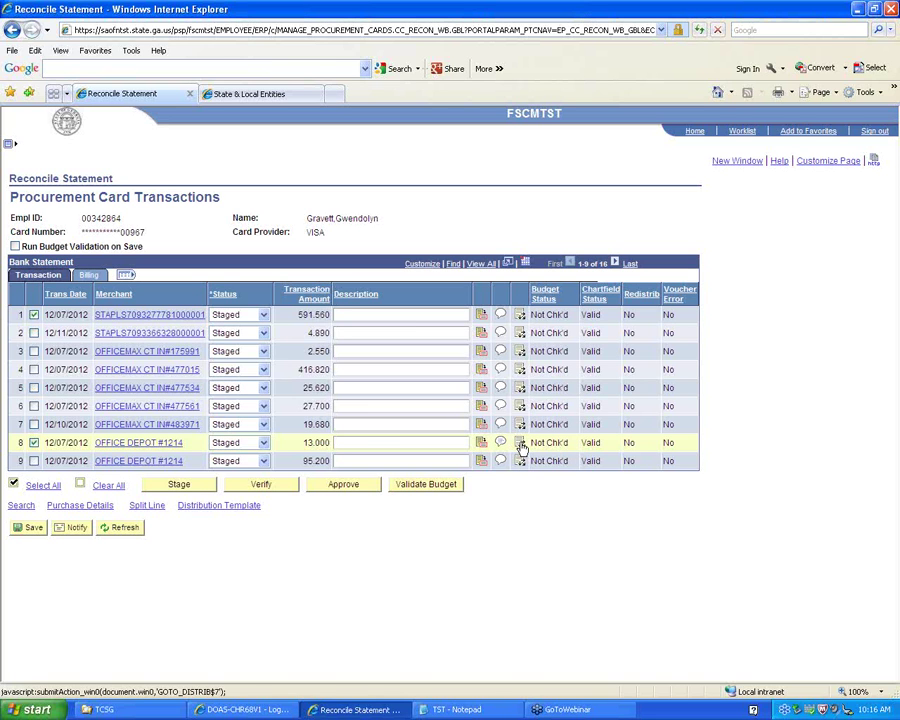
# Open line 8's 13.000 USD account distribution and select its account value 626001
pyautogui.click(521, 449)
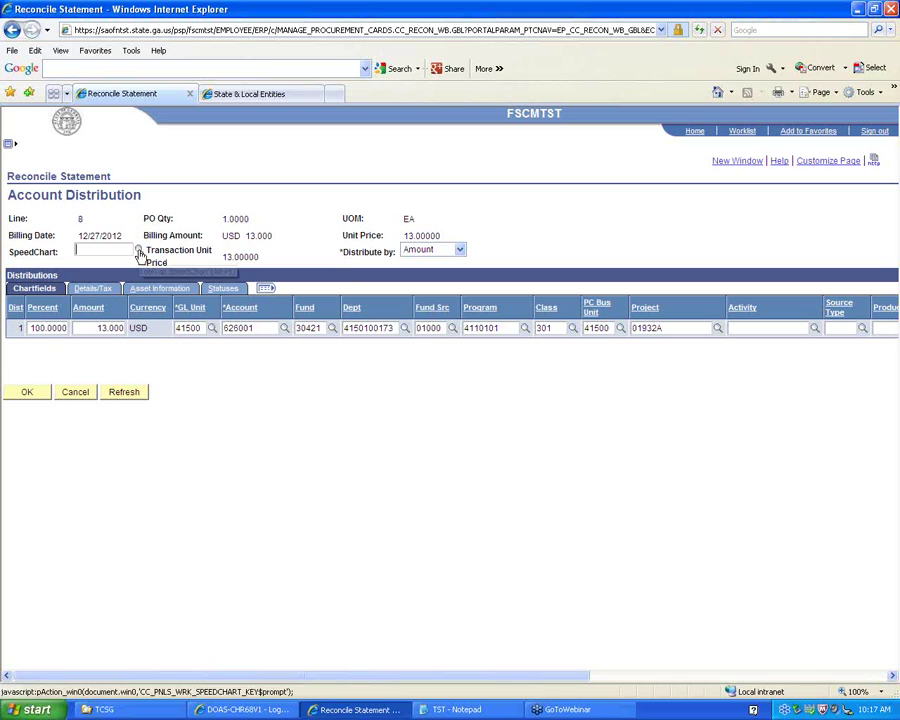
pyautogui.doubleClick(259, 328)
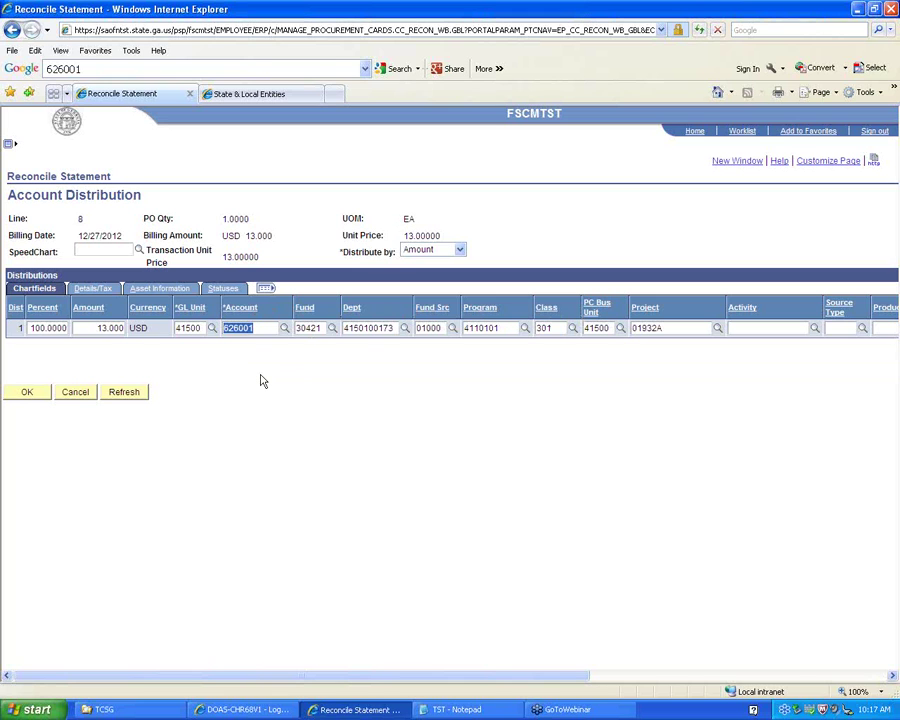
# Replace account 626001 with 614003 (S&M-Office), found by looking up accounts starting with 614
pyautogui.write('614')
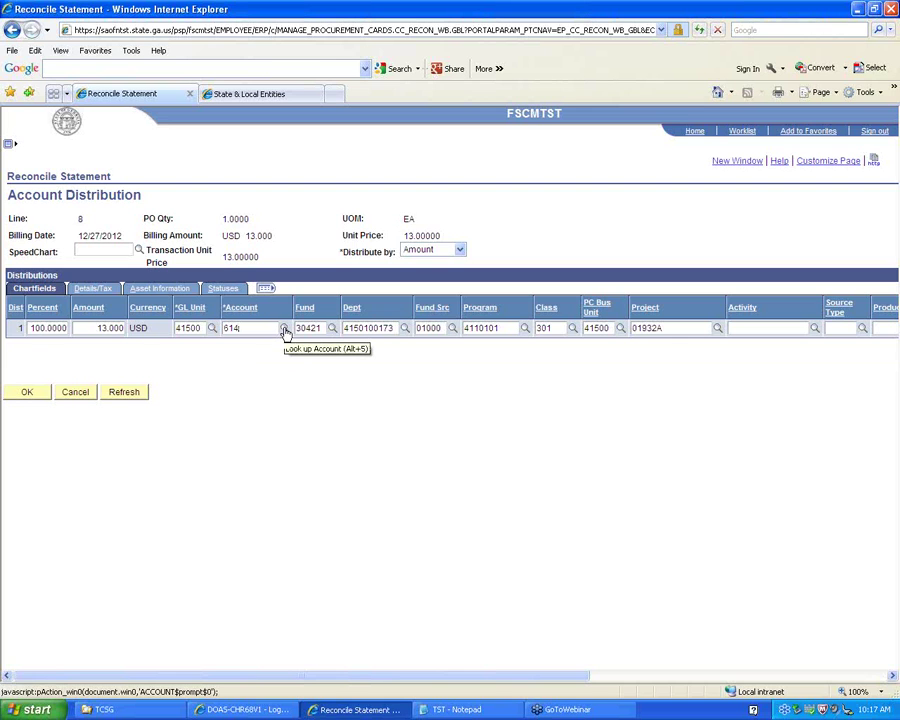
pyautogui.click(285, 330)
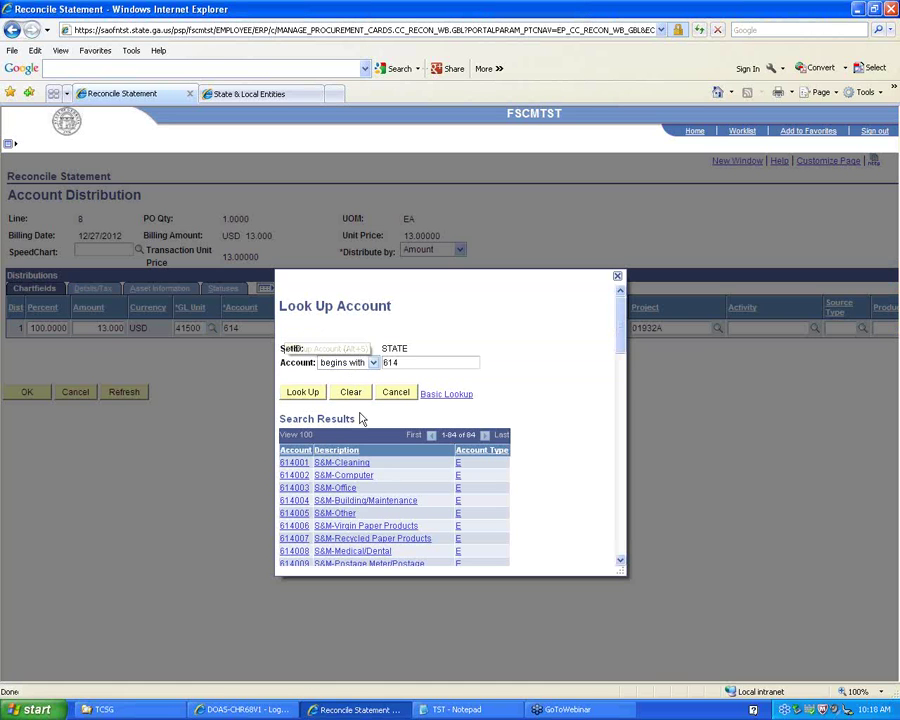
pyautogui.click(295, 489)
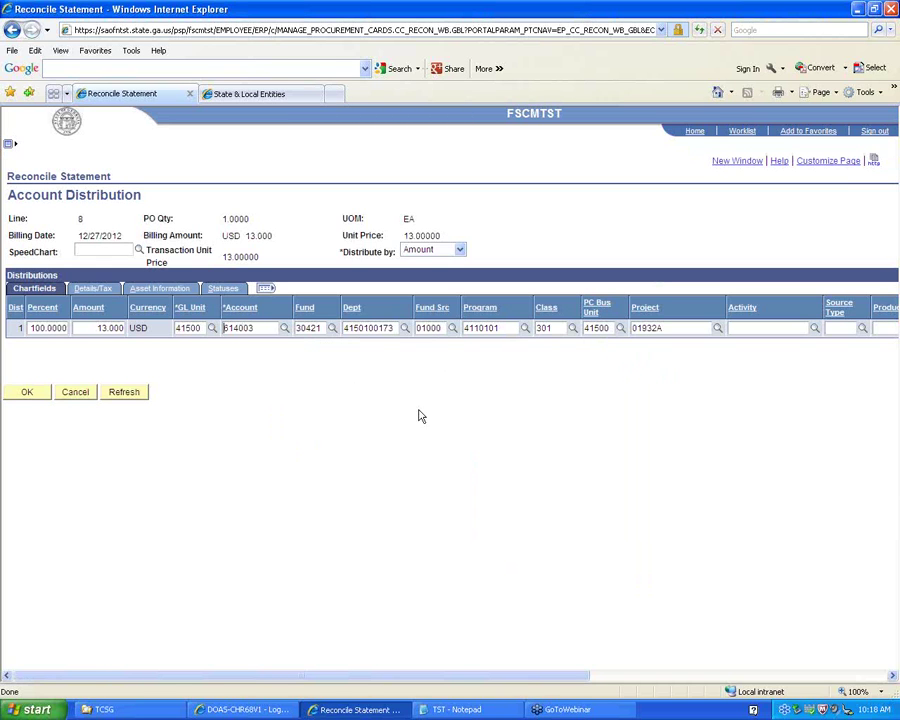
# Change the distribution percent from 100 to 50 and add one row, giving two 6.500 USD rows on 614003
pyautogui.moveTo(384, 676); pyautogui.dragTo(727, 655)
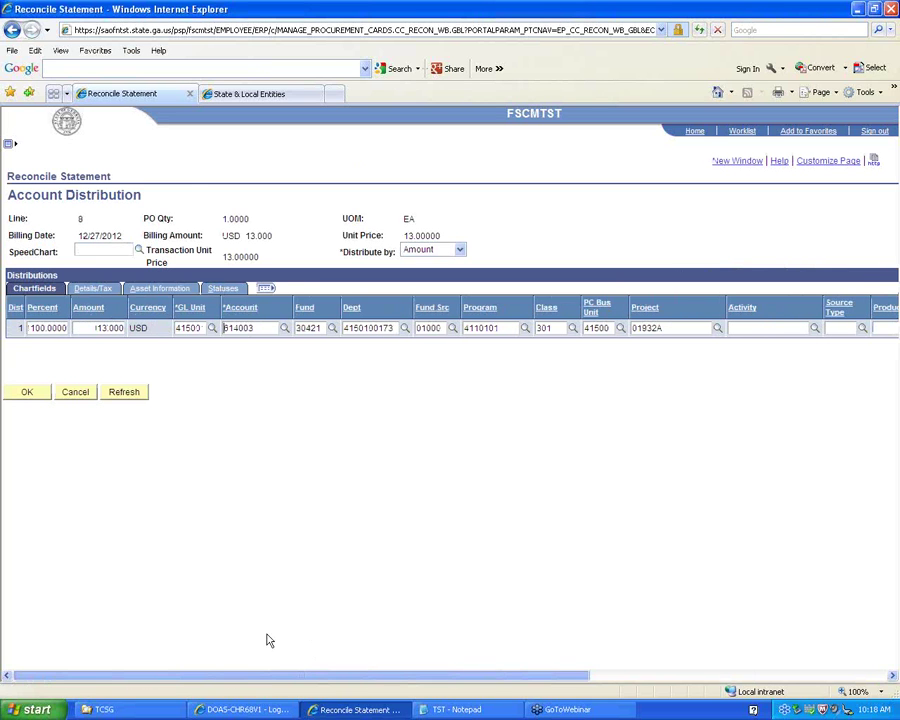
pyautogui.moveTo(30, 328); pyautogui.dragTo(67, 328)
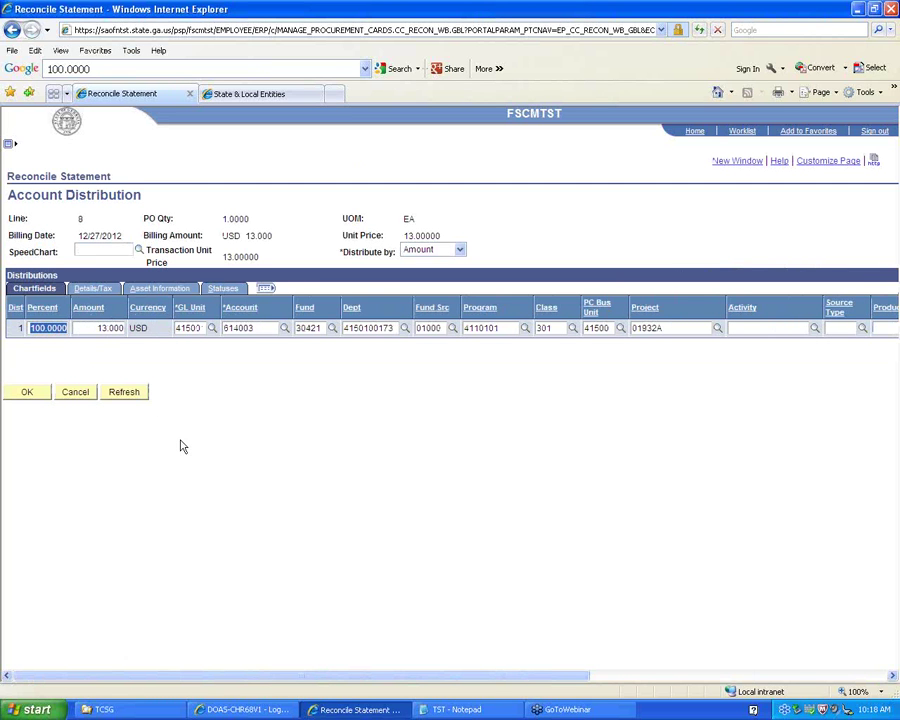
pyautogui.write('50')
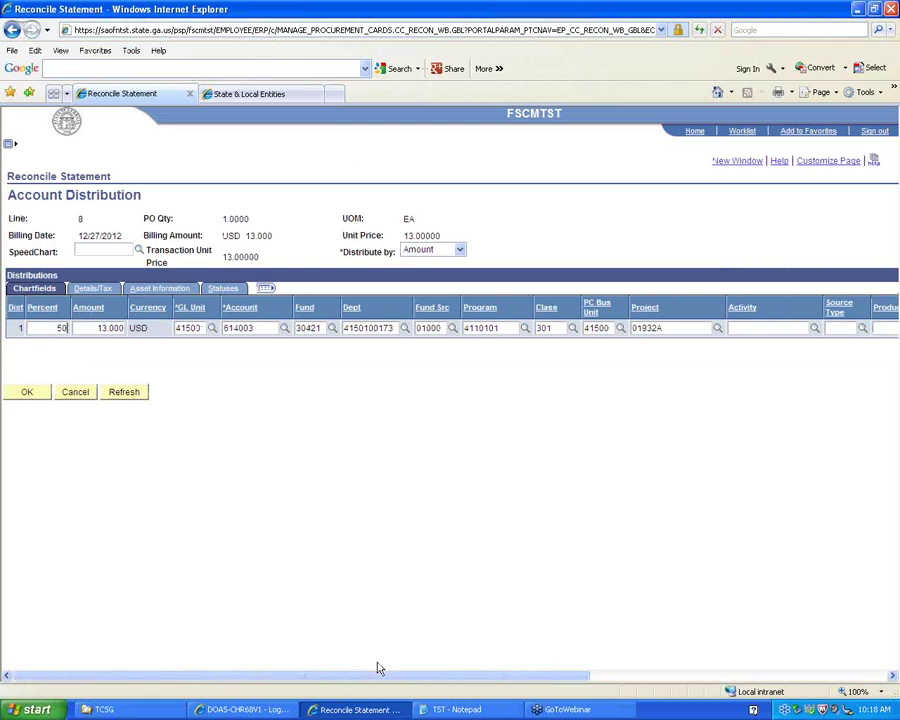
pyautogui.moveTo(387, 678); pyautogui.dragTo(747, 621)
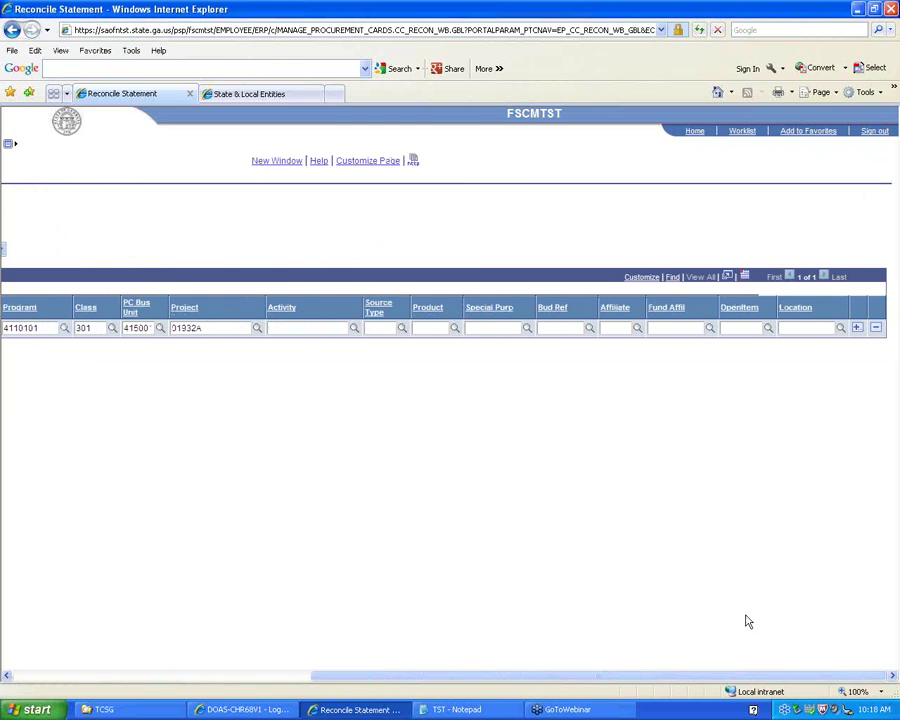
pyautogui.click(858, 329)
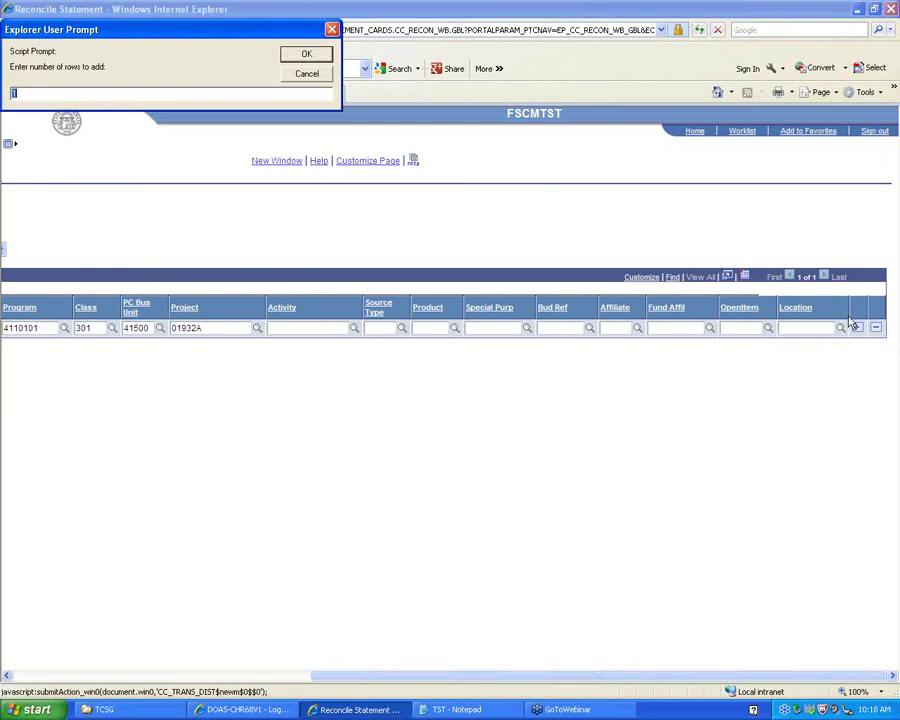
pyautogui.click(316, 55)
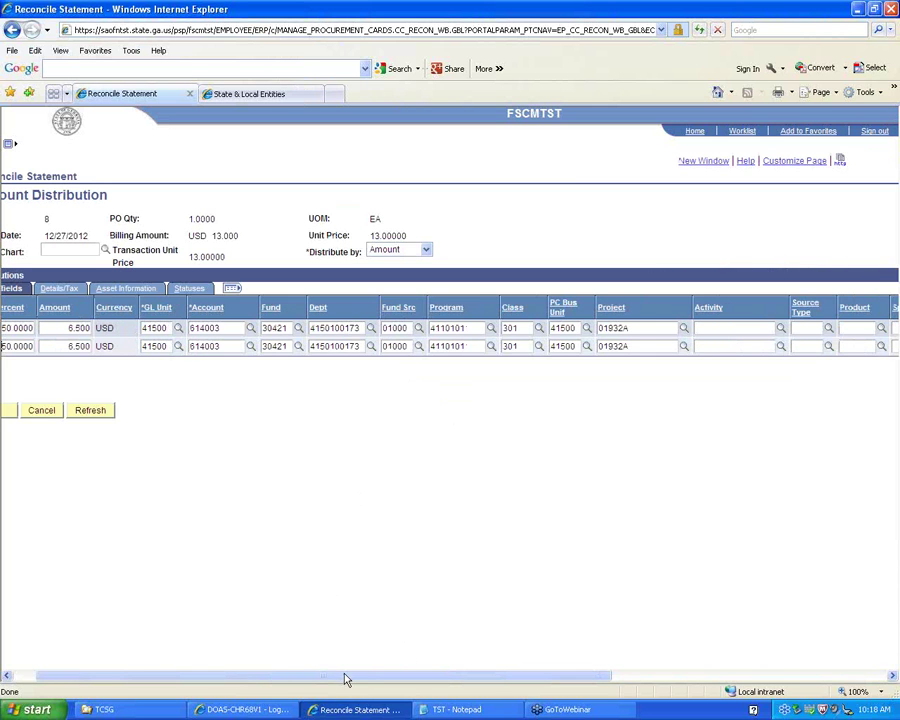
pyautogui.moveTo(345, 677); pyautogui.dragTo(270, 675)
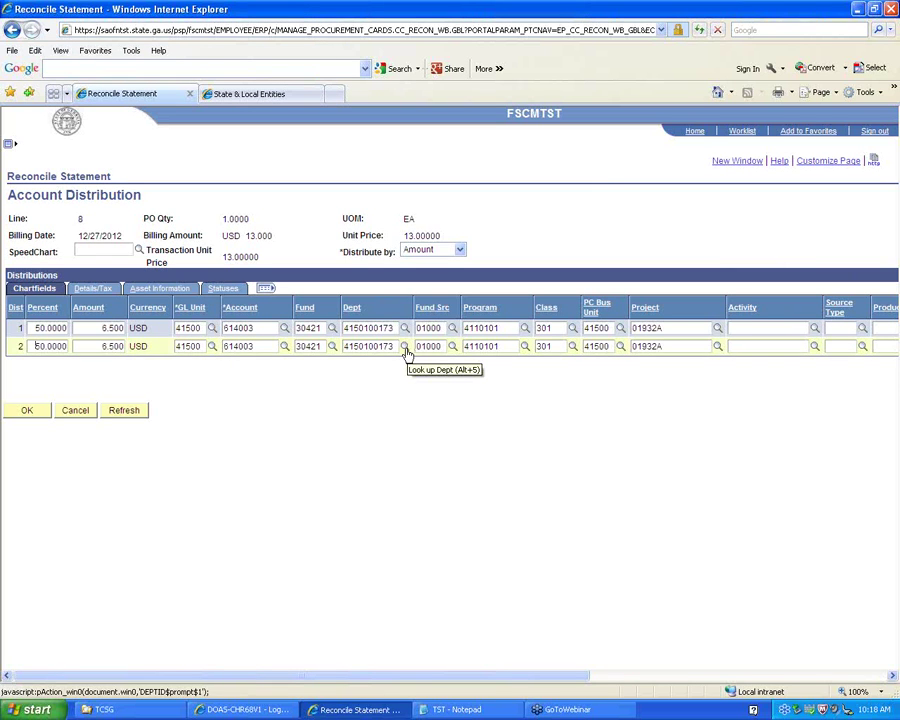
pyautogui.click(262, 346)
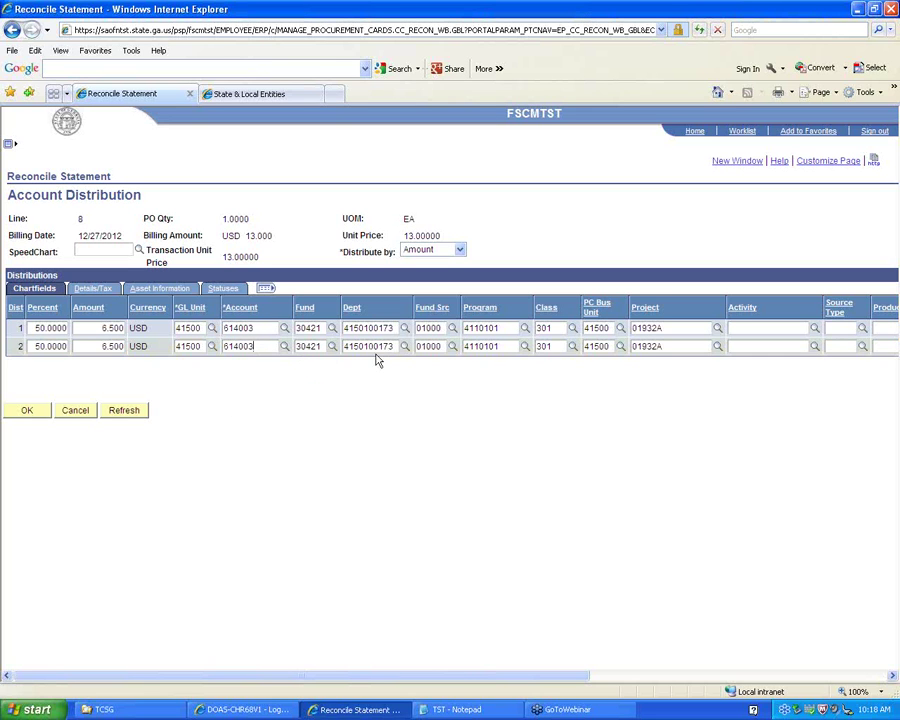
# Confirm the 50/50 split, enter 'pens' as line 8's description, set status Verified, and save
pyautogui.click(28, 412)
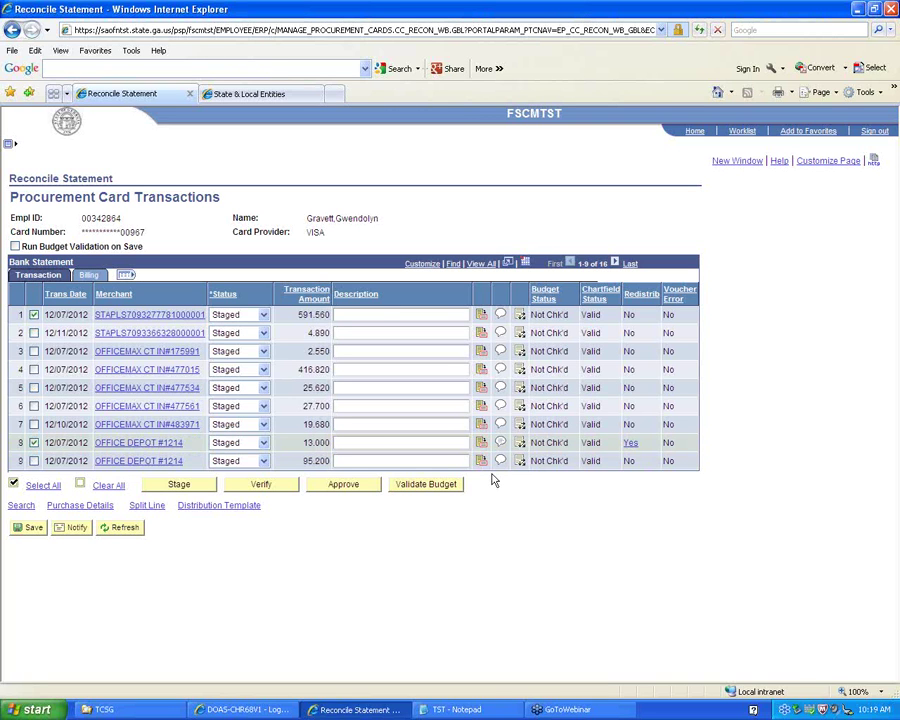
pyautogui.write('pens')
pyautogui.click(264, 445)
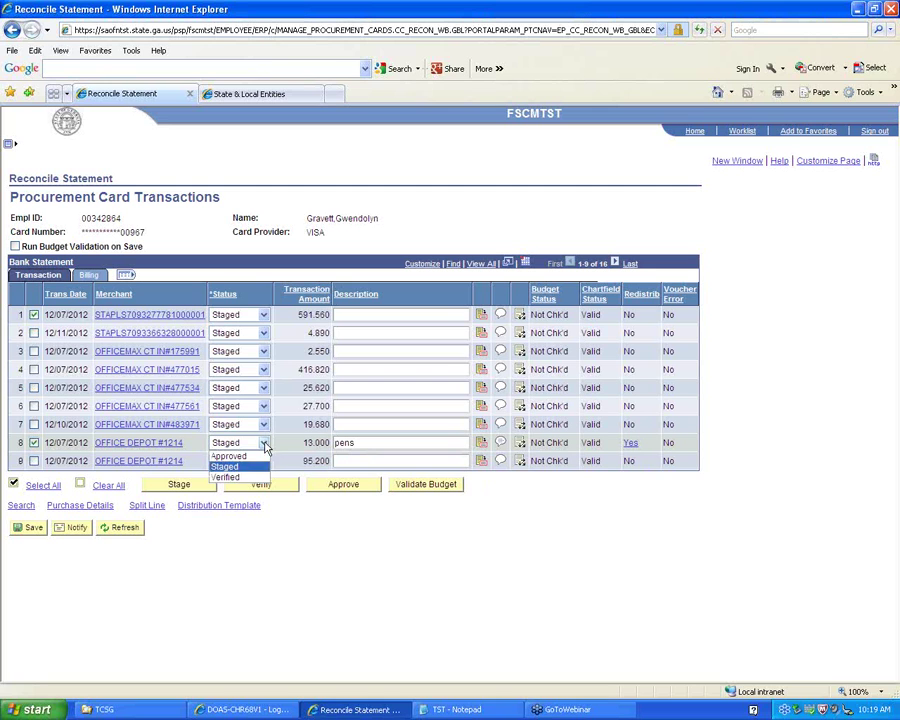
pyautogui.click(240, 478)
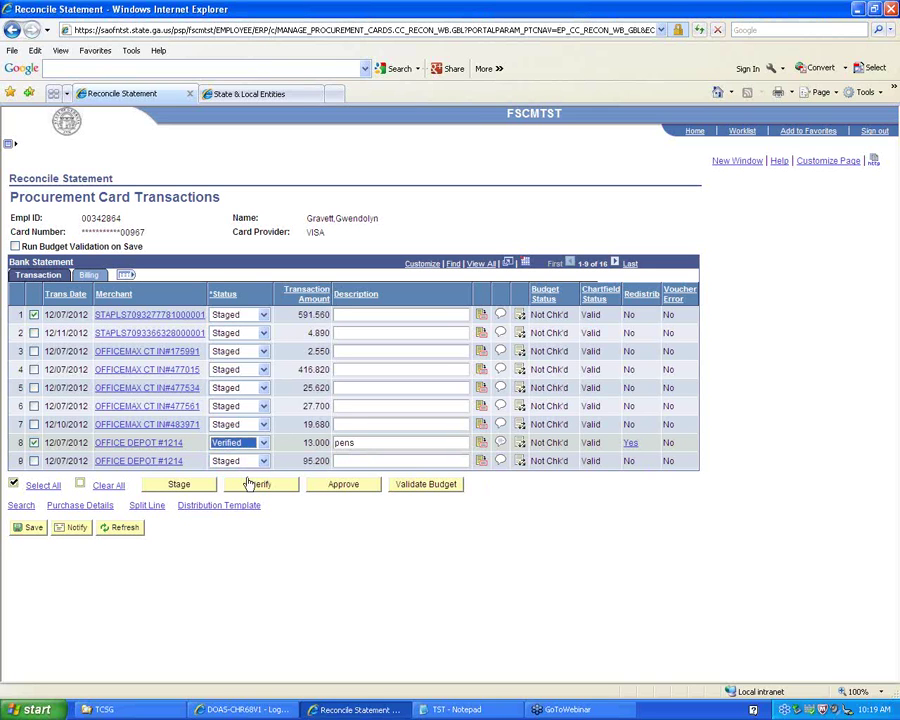
pyautogui.click(28, 527)
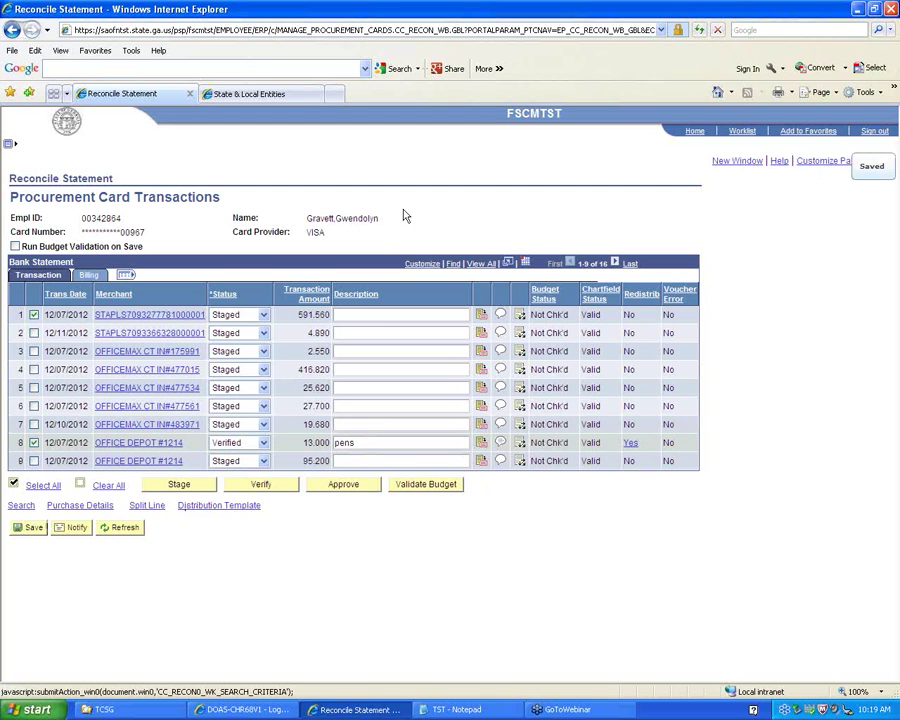
pyautogui.tripleClick(537, 445)
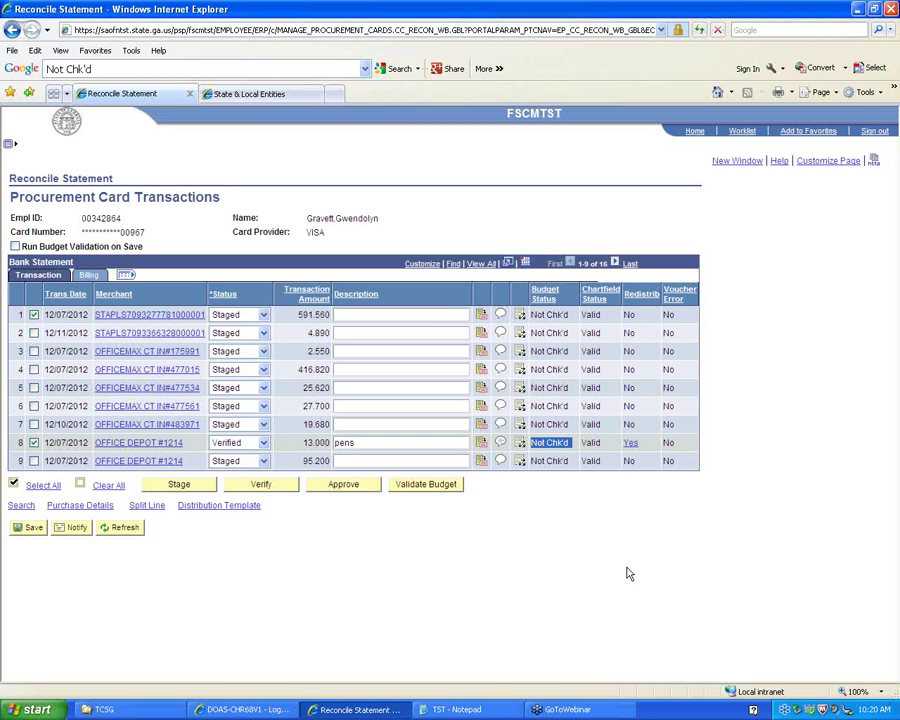
pyautogui.click(555, 442)
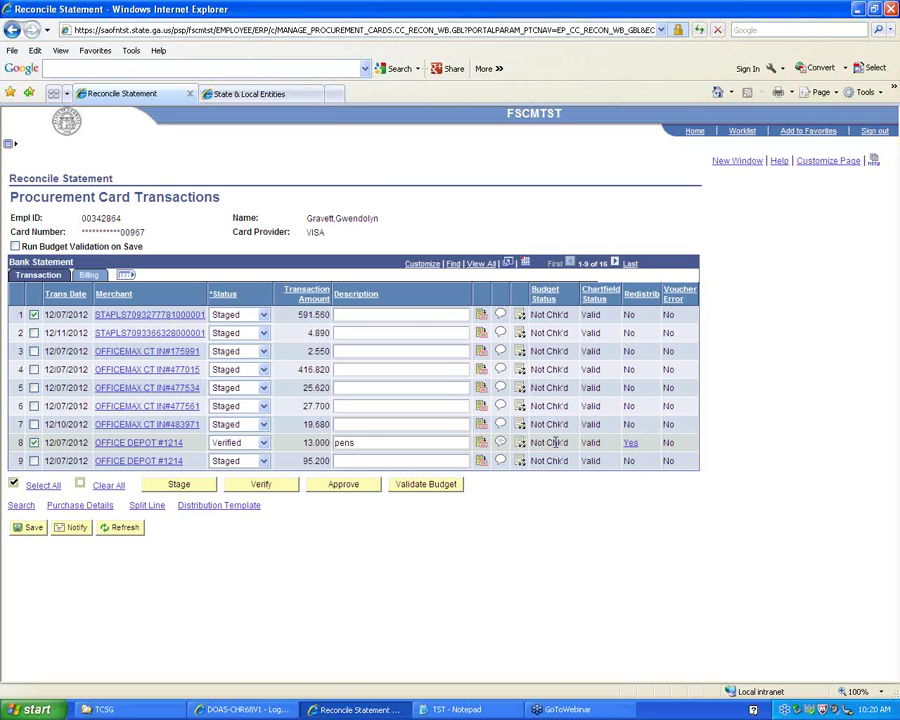
# Go back to the statement search criteria and rerun the search to list rows 1-9 of 15
pyautogui.click(22, 507)
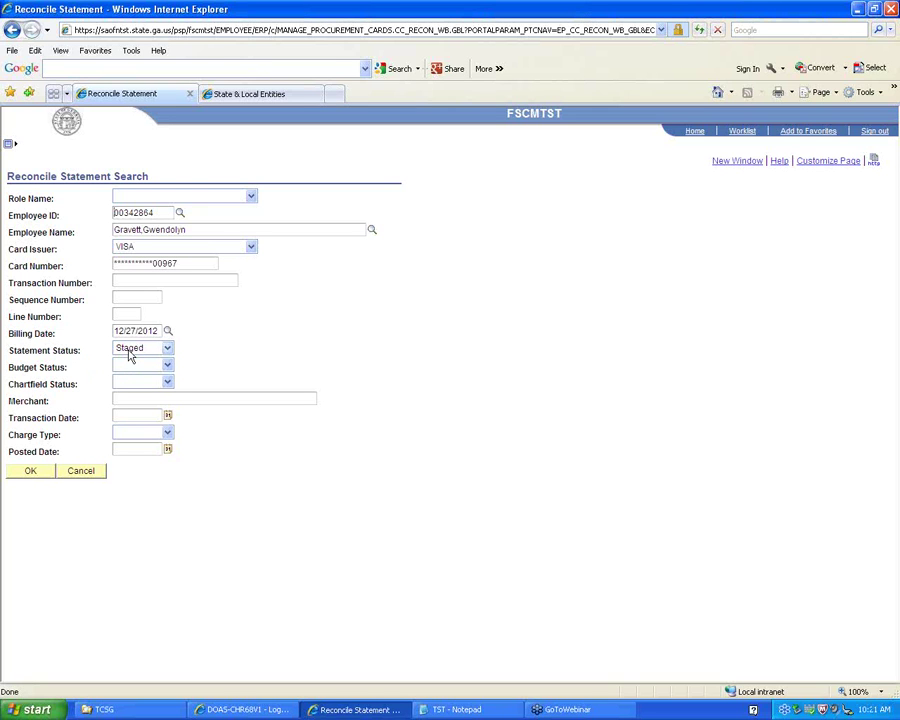
pyautogui.click(32, 471)
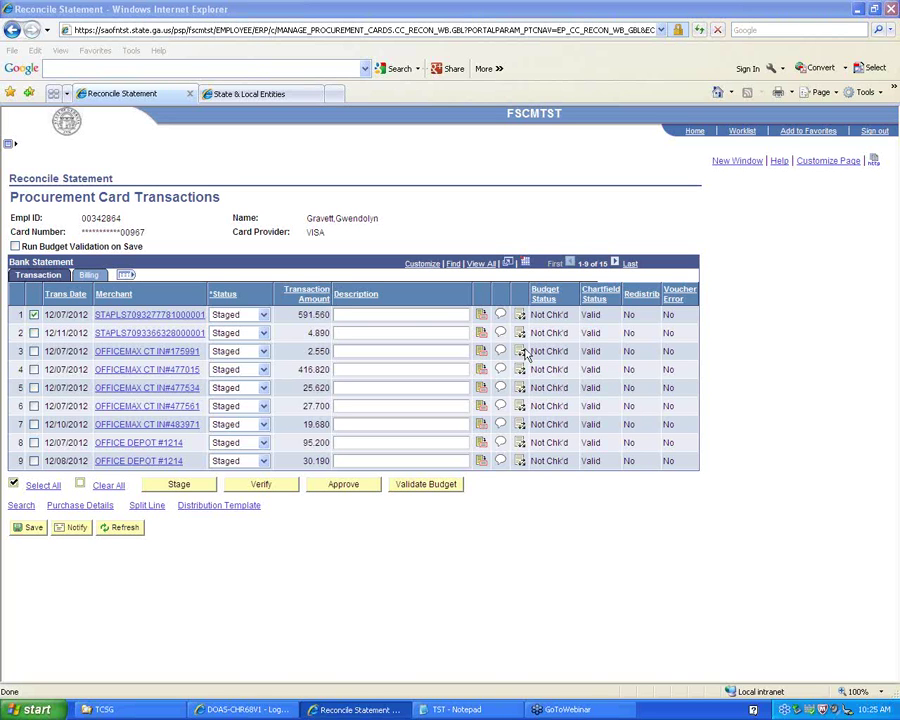
# Switch the Bank Statement grid to View All so all 15 staged charges show
pyautogui.click(486, 268)
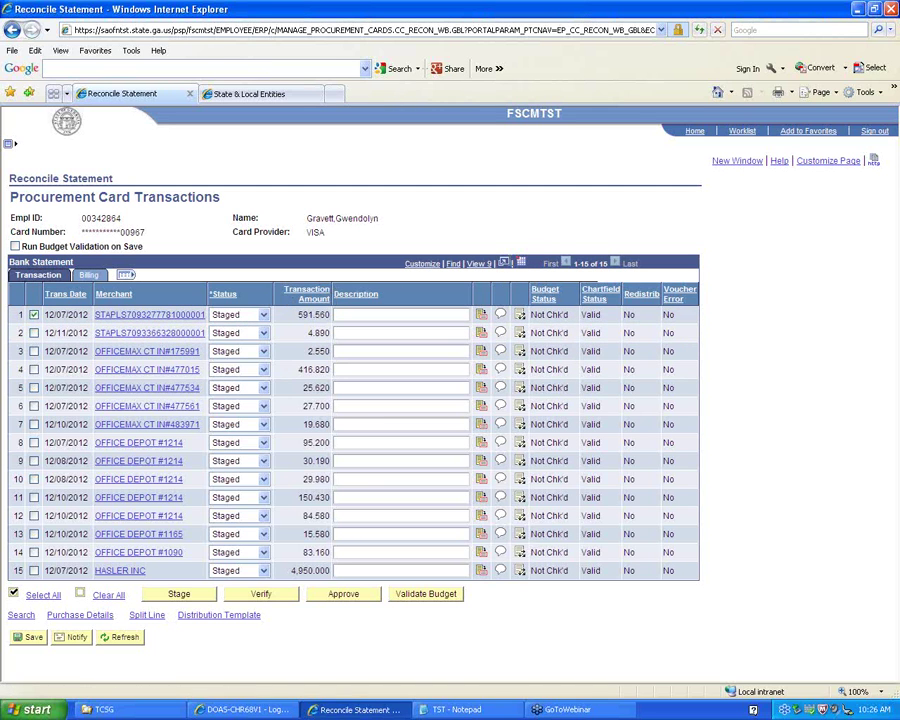
# Download the transaction grid and open ps.xls in Excel, accepting the file format warning
pyautogui.click(521, 265)
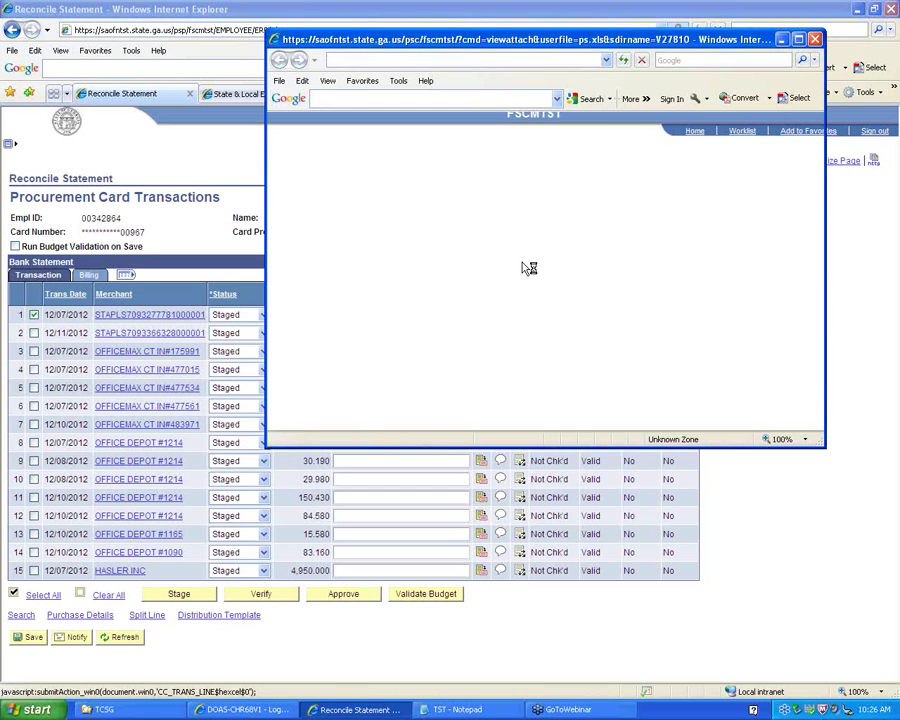
pyautogui.click(431, 361)
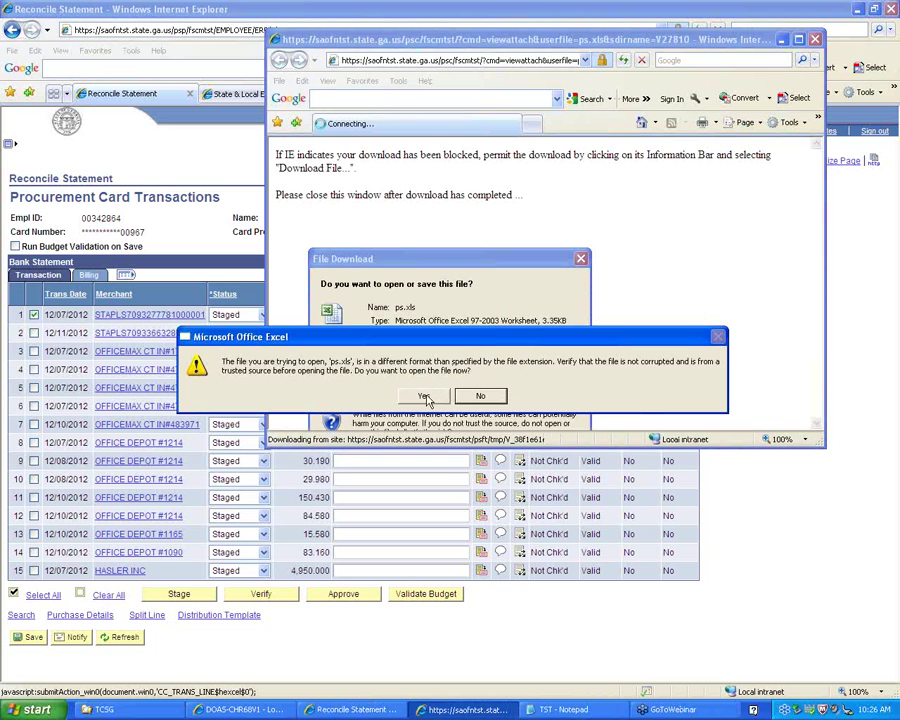
pyautogui.press('Return')
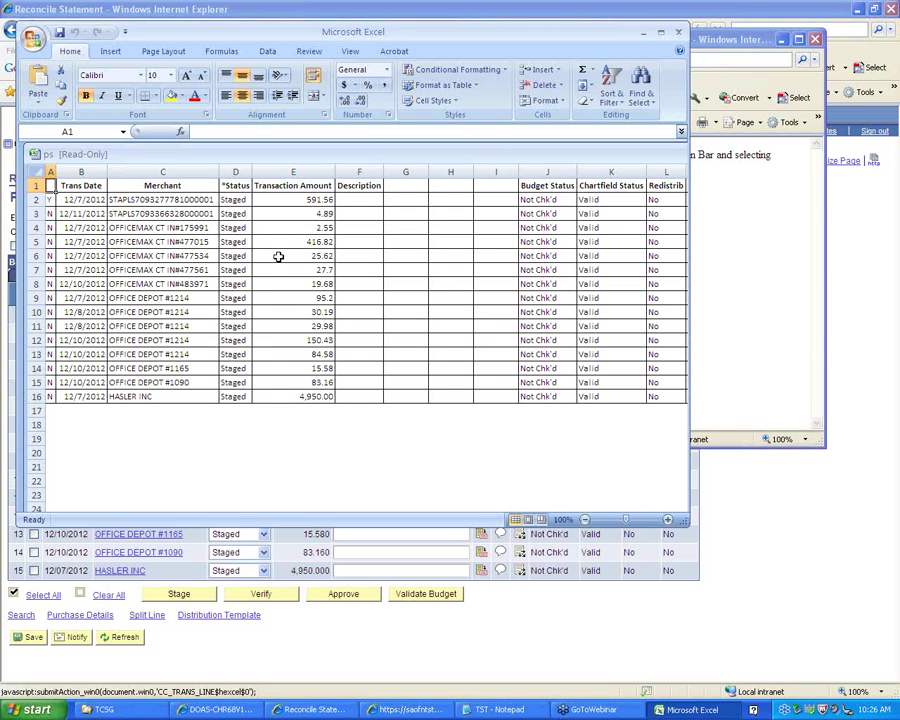
# Close the ps.xls workbook and the leftover Internet Explorer download window
pyautogui.click(680, 36)
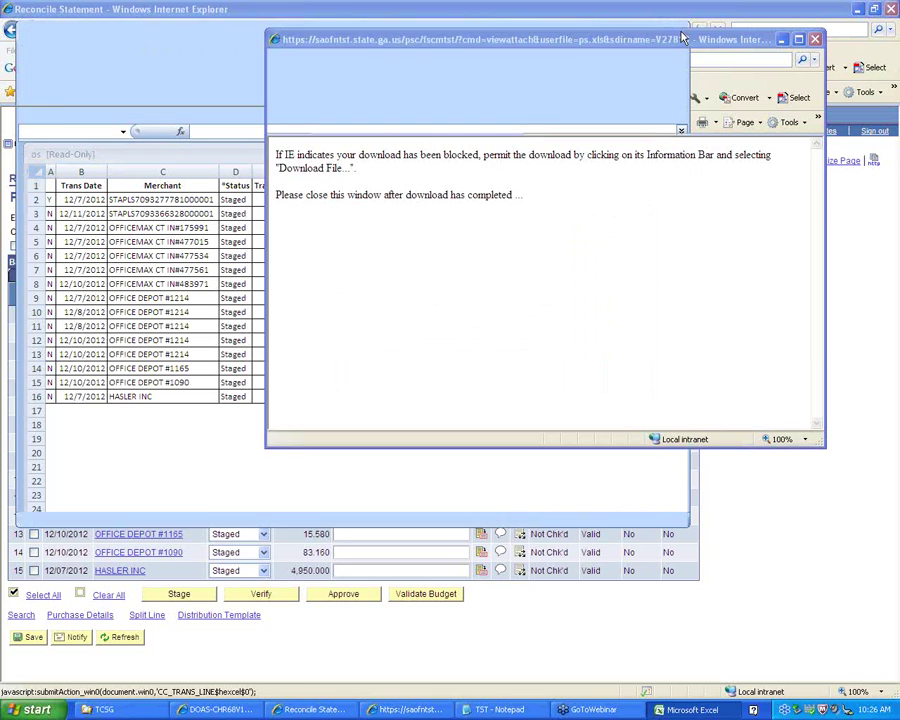
pyautogui.moveTo(641, 44); pyautogui.dragTo(470, 46)
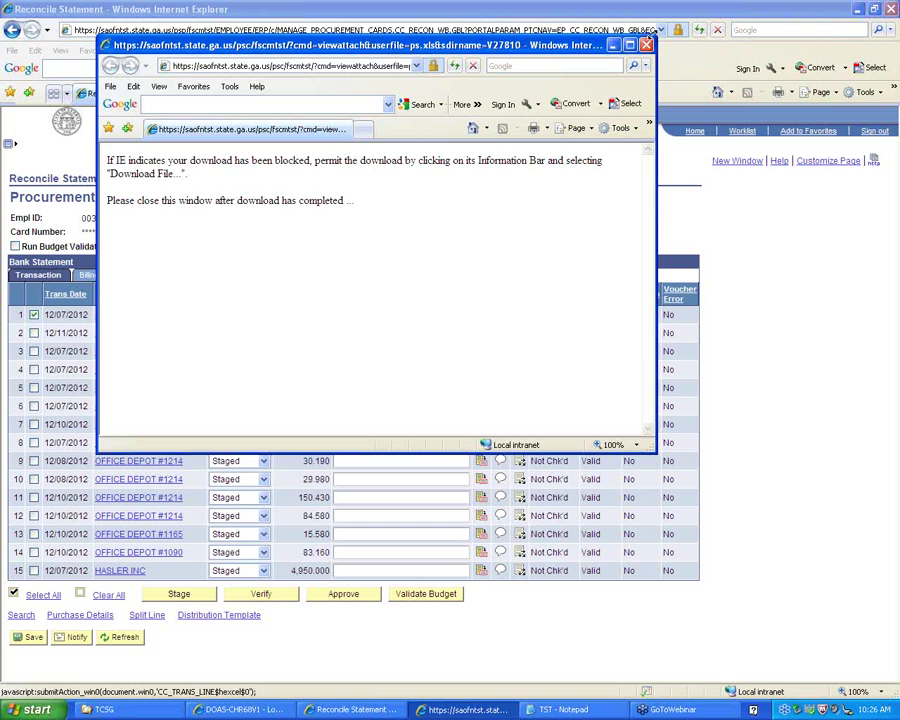
pyautogui.click(646, 45)
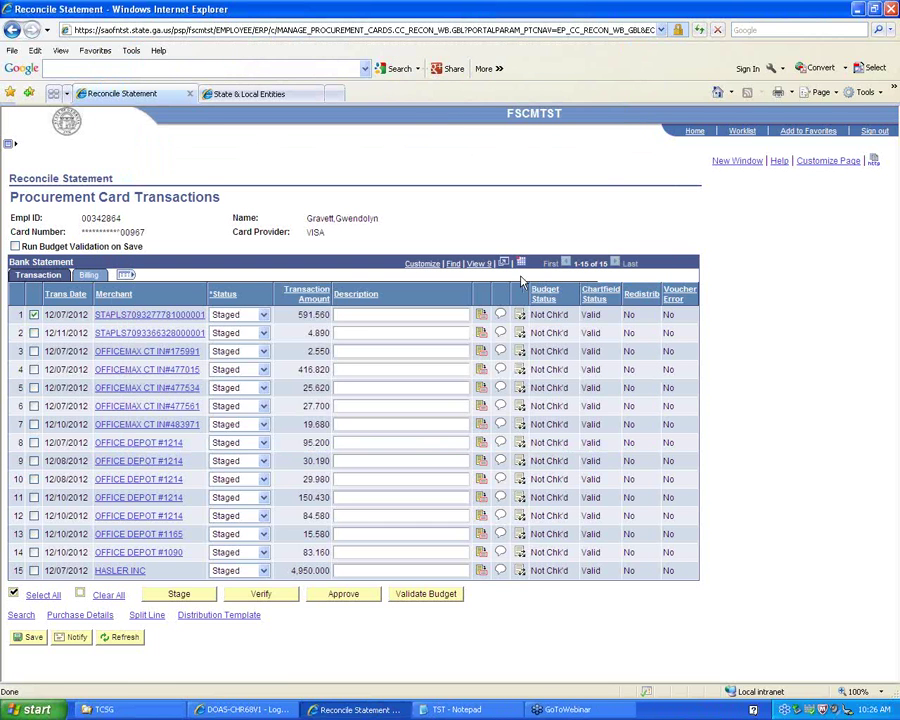
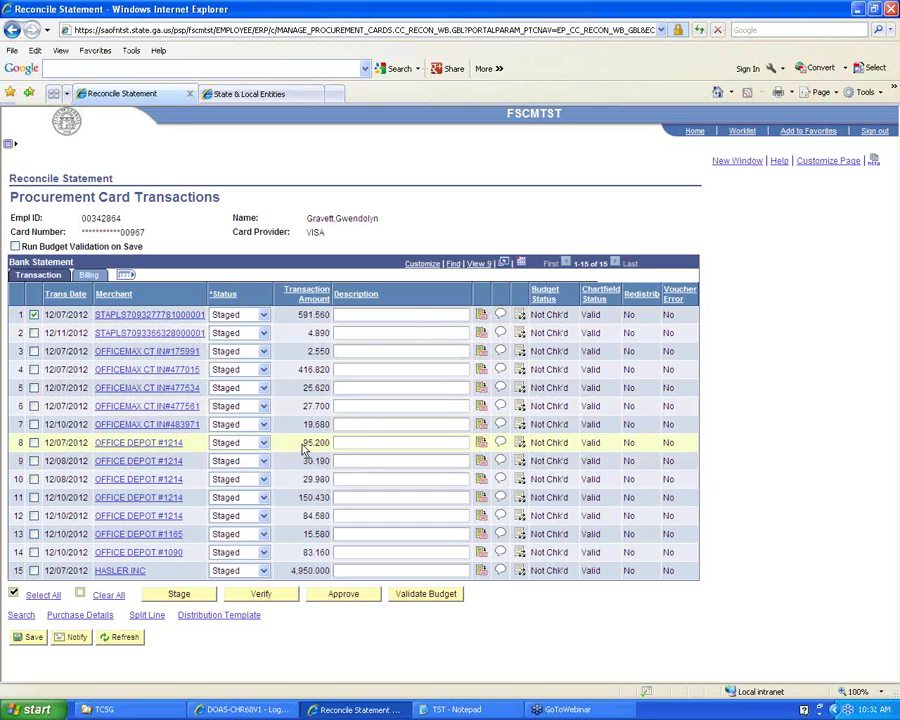
# Start splitting line 8's 95.200 Office Depot charge, with a first row of GEL PENS for 45.000
pyautogui.click(34, 443)
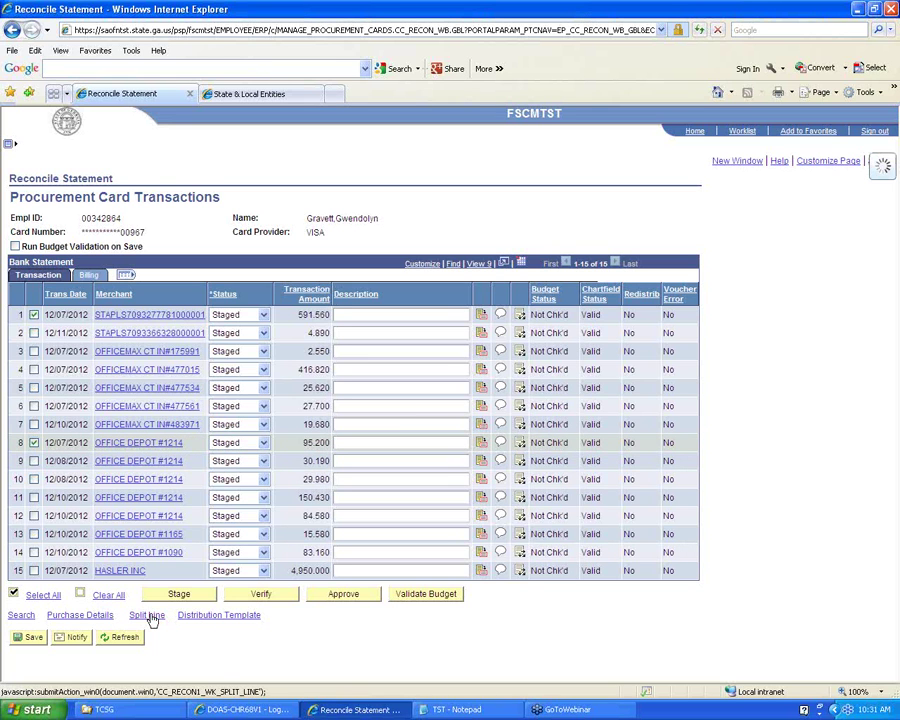
pyautogui.click(148, 615)
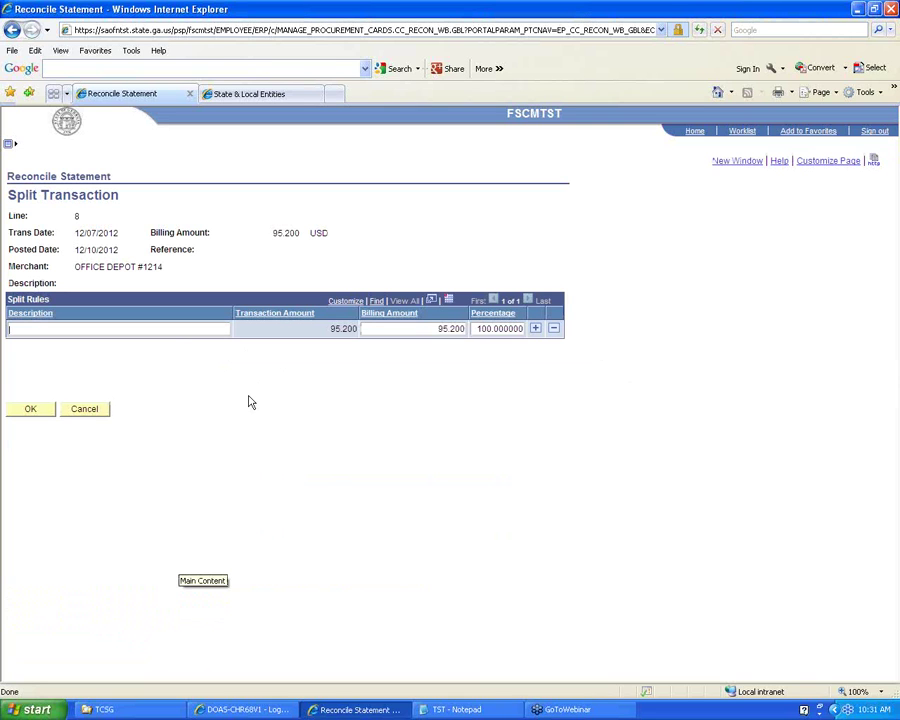
pyautogui.write('pd')
pyautogui.press('BackSpace')
pyautogui.press('BackSpace')
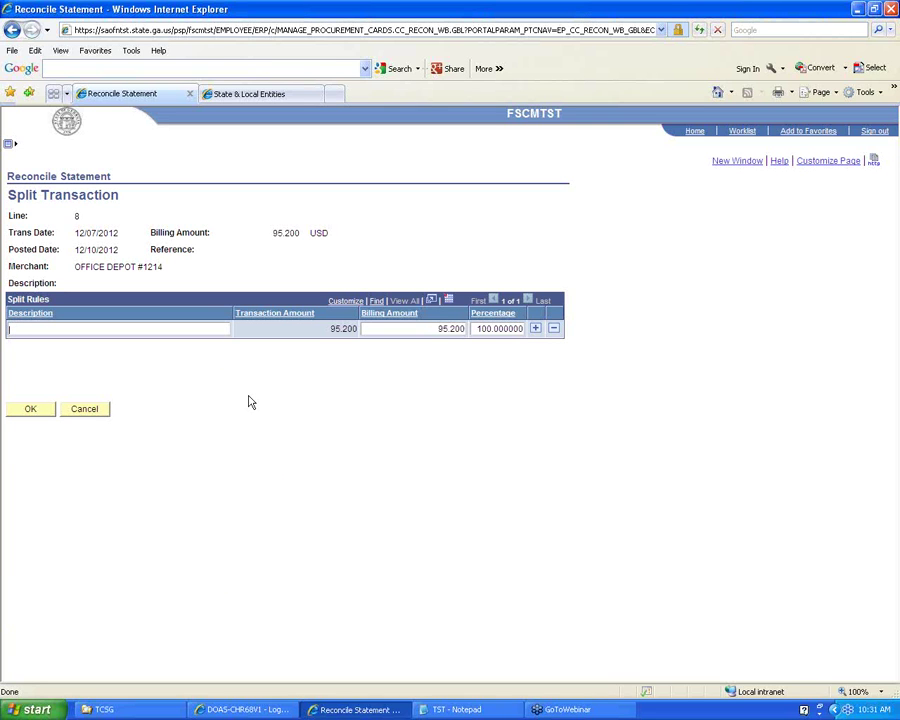
pyautogui.write('GEL PENS')
pyautogui.press('Tab')
pyautogui.write('45')
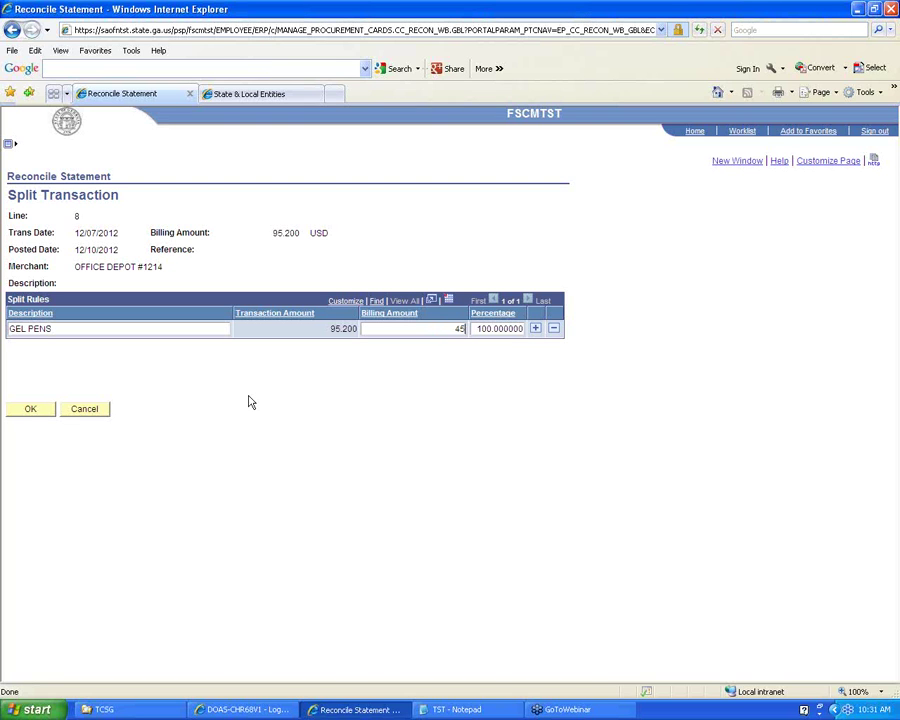
# Add a second split row named BINDERS for the remaining 50.200
pyautogui.click(536, 329)
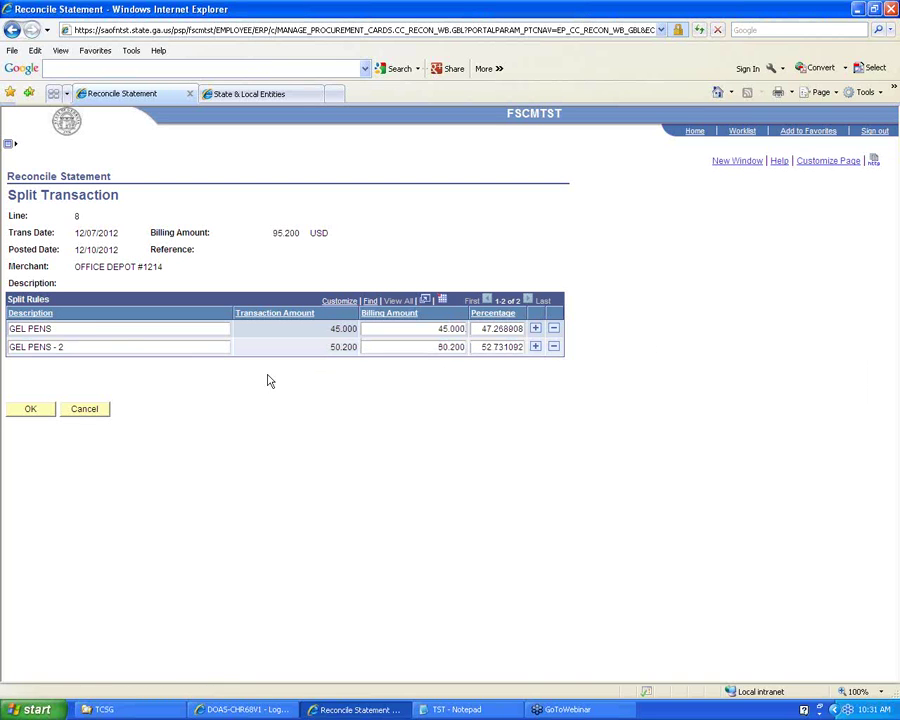
pyautogui.moveTo(80, 344); pyautogui.dragTo(4, 372)
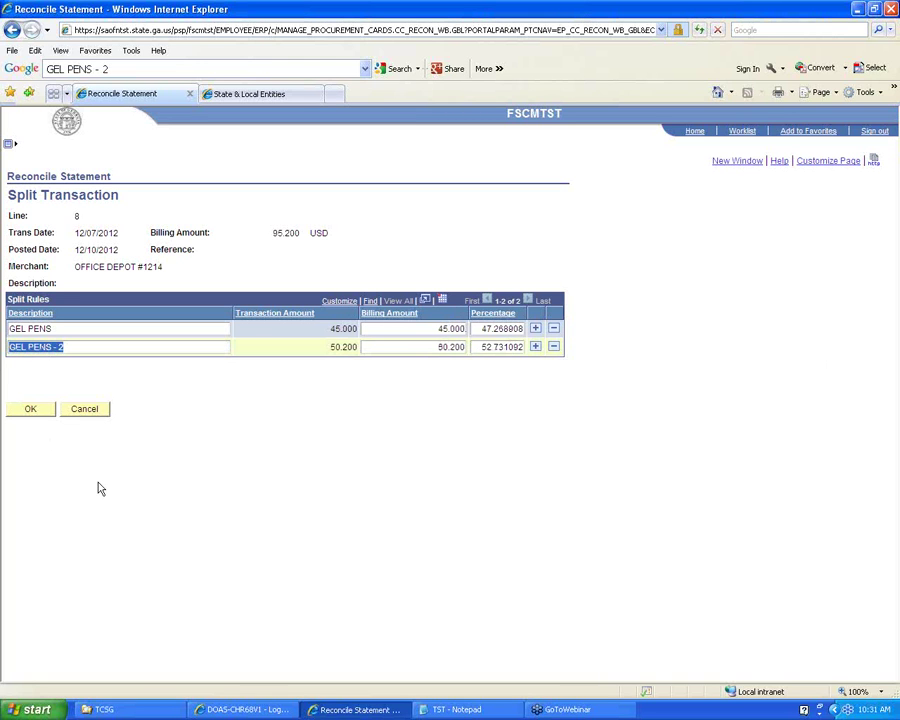
pyautogui.write('BINDERS')
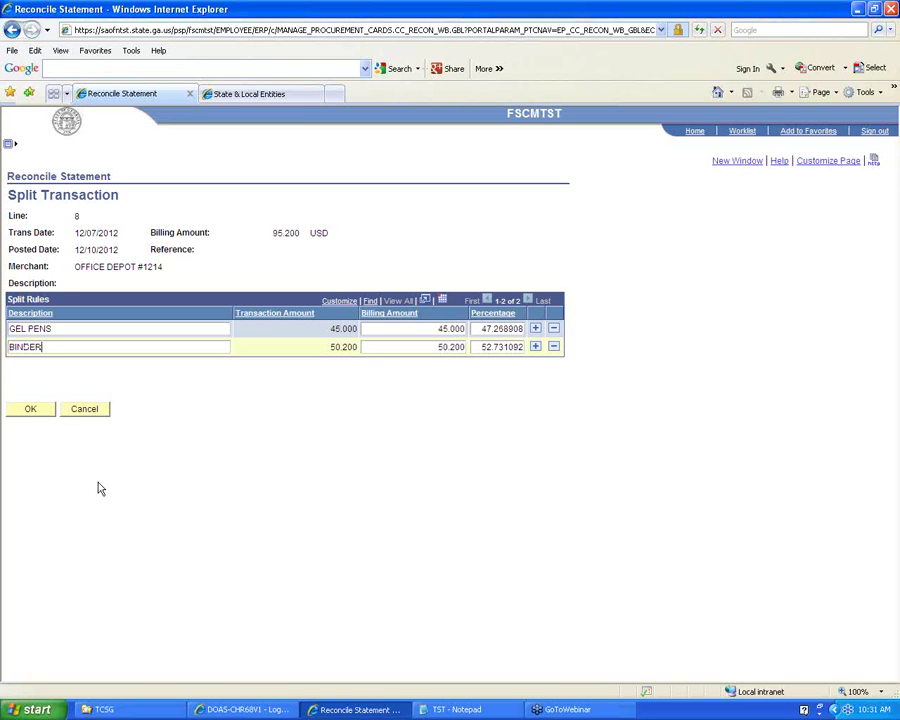
pyautogui.press('Tab')
# Apply the split, mark lines 8 and 9, and open the Distribution Template for them
pyautogui.click(34, 411)
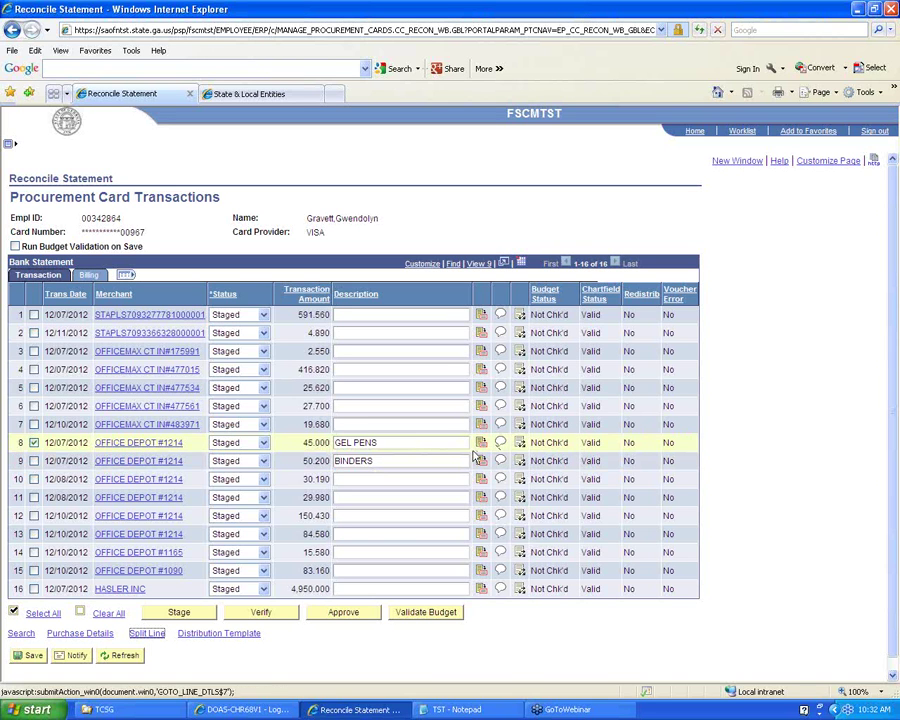
pyautogui.click(33, 461)
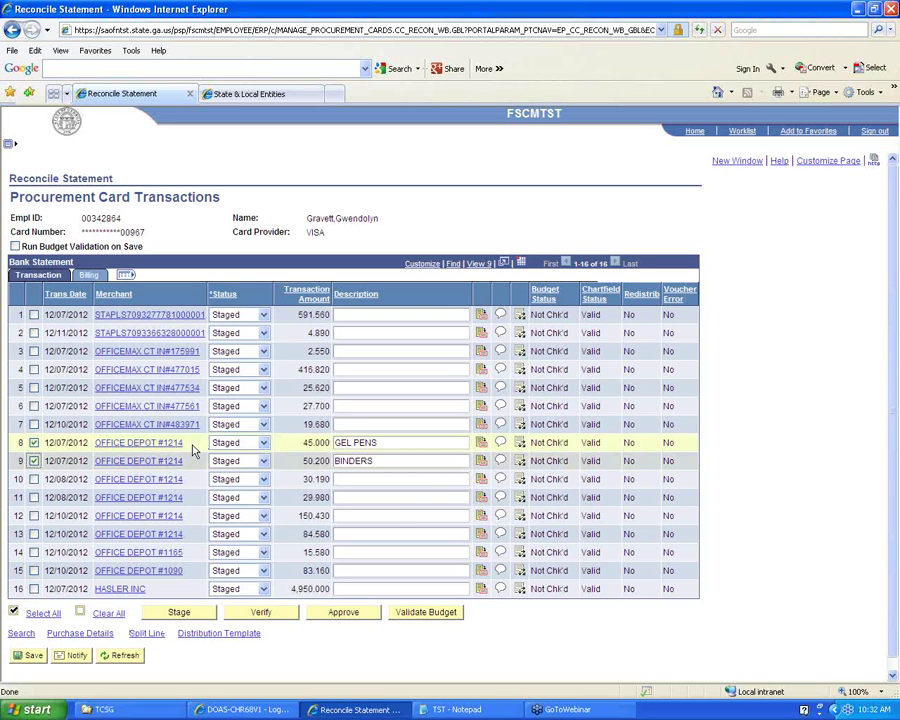
pyautogui.click(33, 461)
pyautogui.click(33, 461)
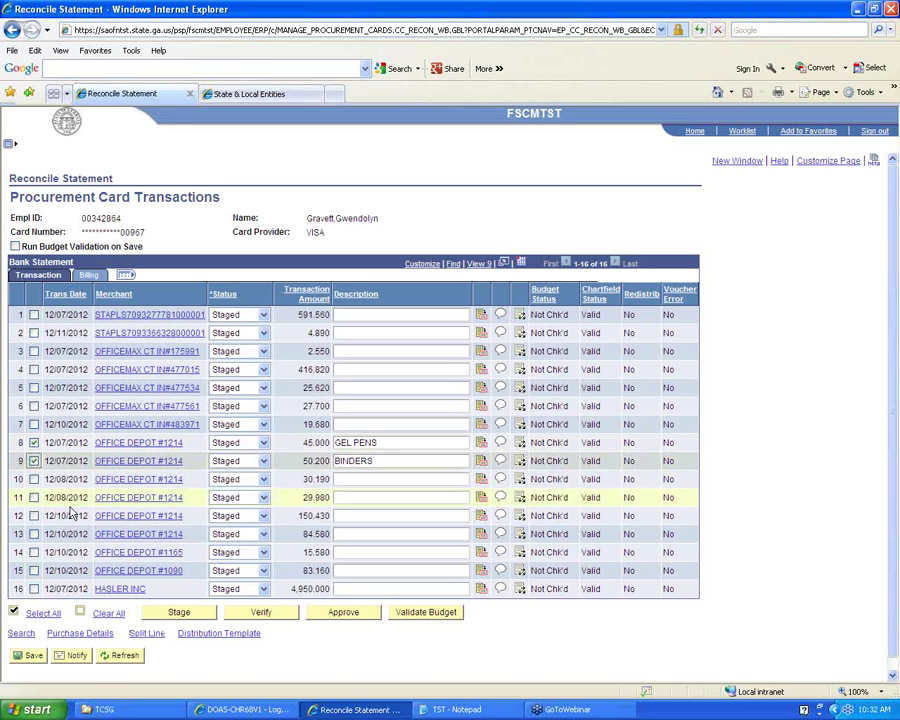
pyautogui.click(213, 634)
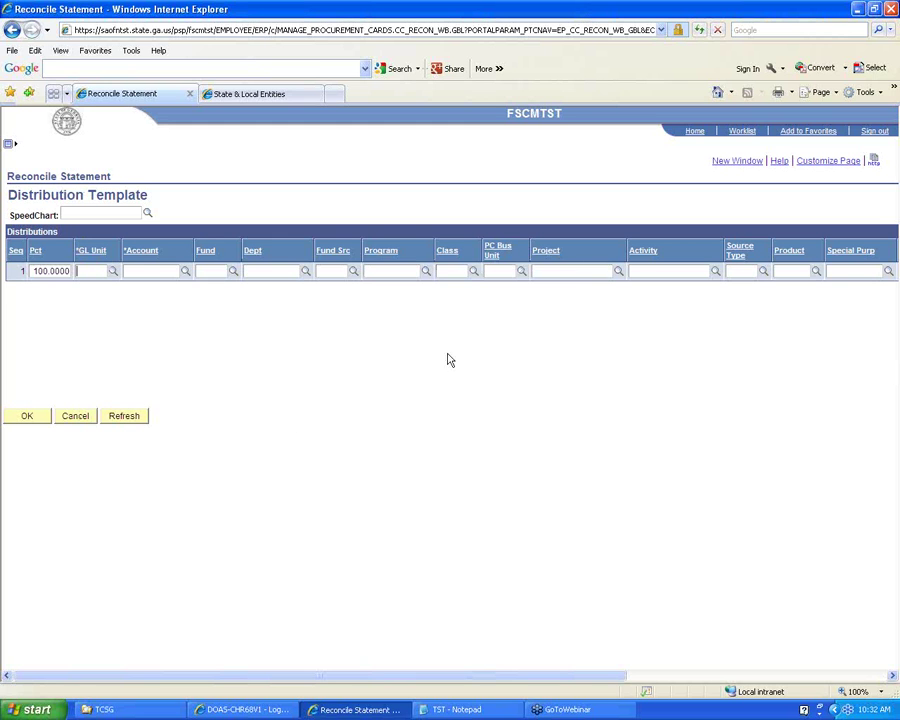
pyautogui.click(76, 417)
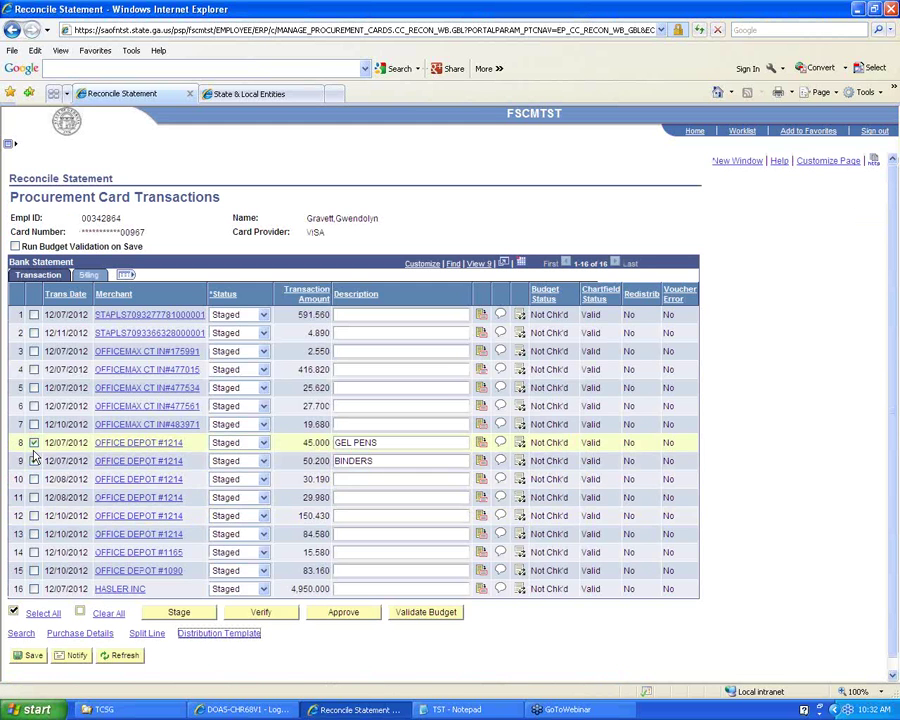
pyautogui.click(33, 461)
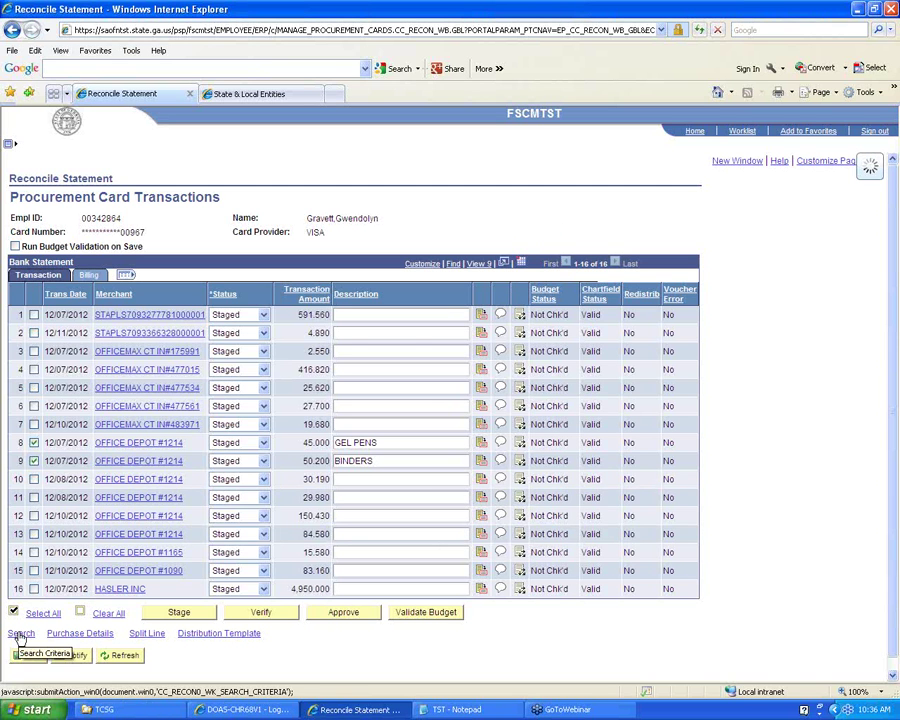
# Discard unsaved changes and go back to the Reconcile Statement search for VISA, 12/27/2012, Staged
pyautogui.click(20, 634)
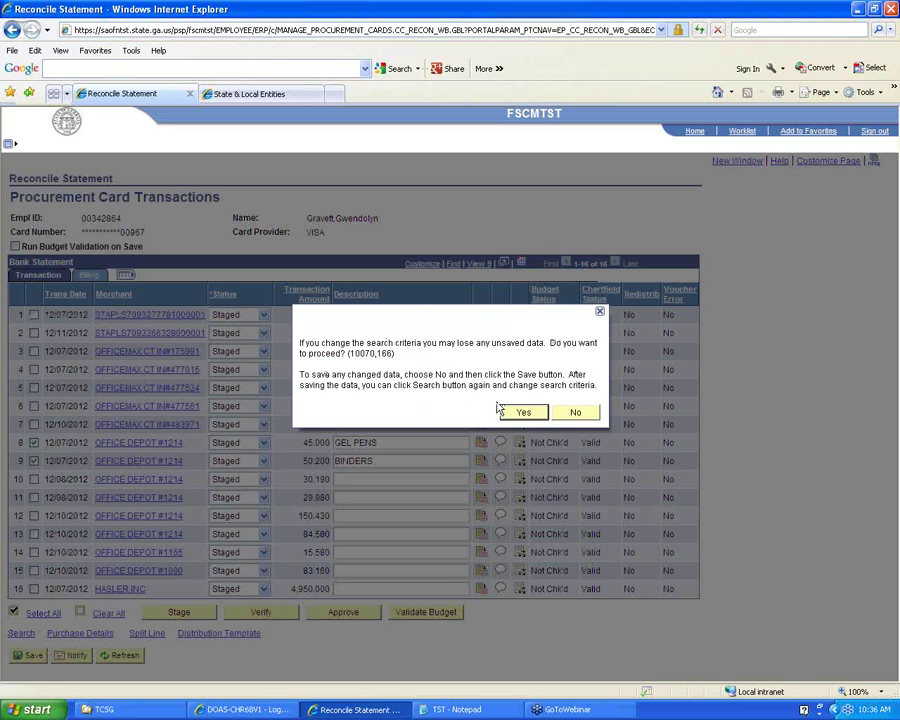
pyautogui.click(577, 414)
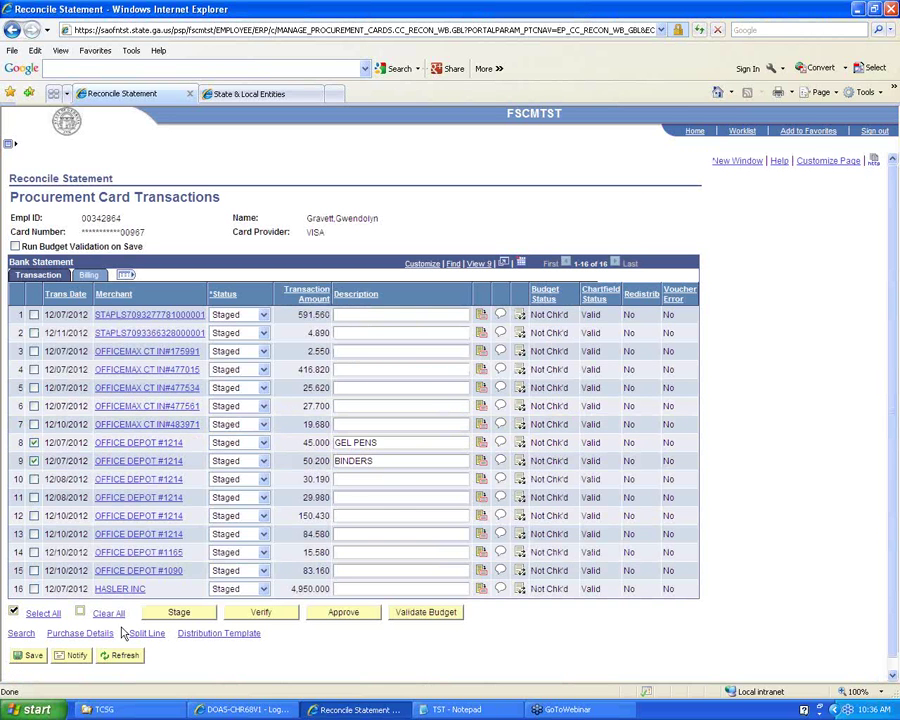
pyautogui.click(20, 633)
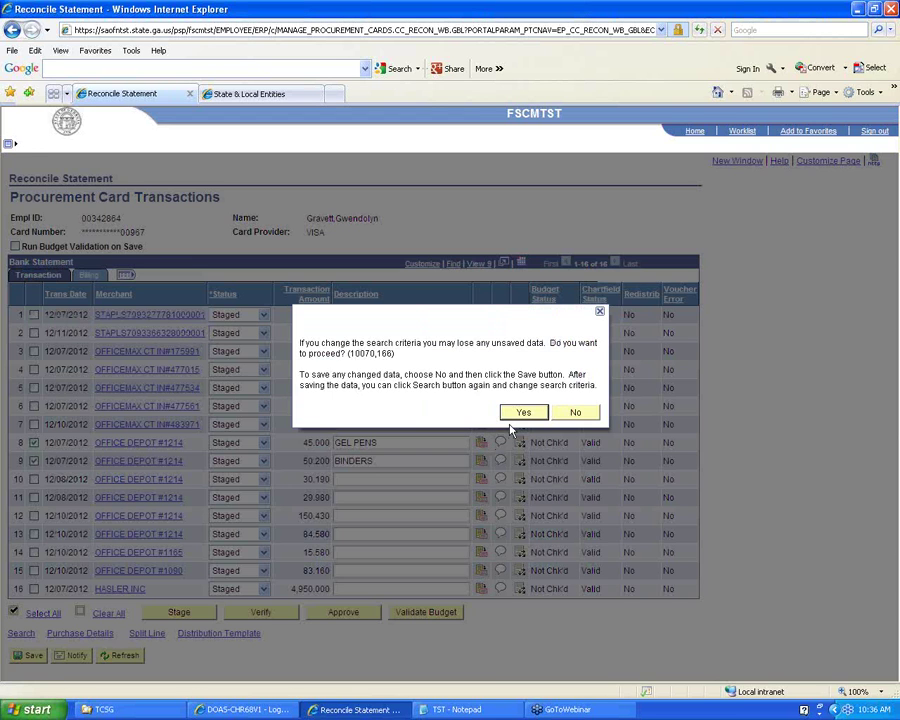
pyautogui.click(522, 411)
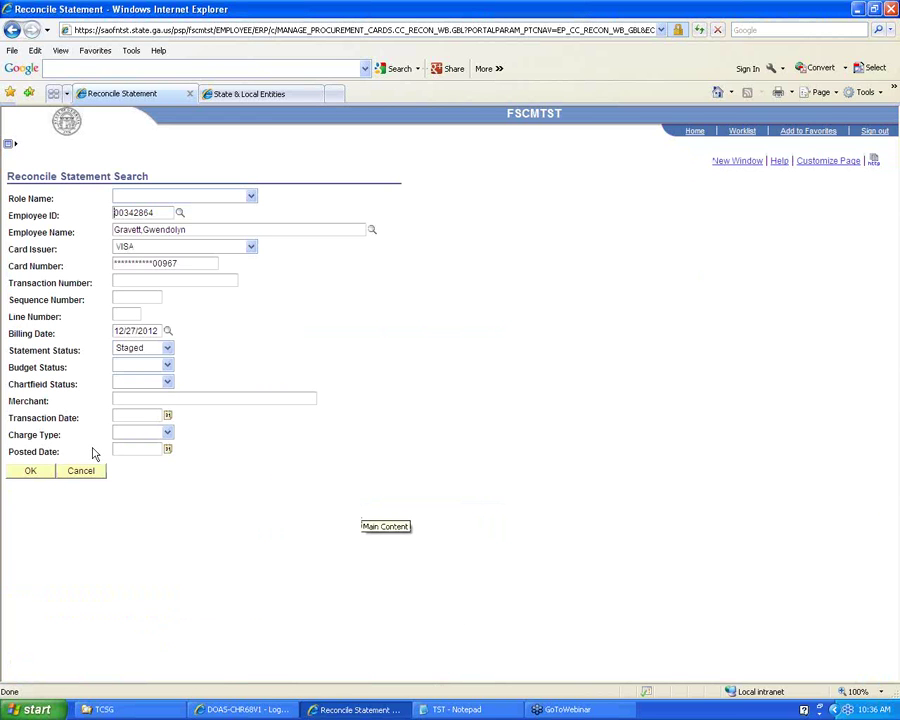
# Rerun the statement search, then open the Quick Reference Guides PDF from the State & Local Entities page
pyautogui.click(28, 472)
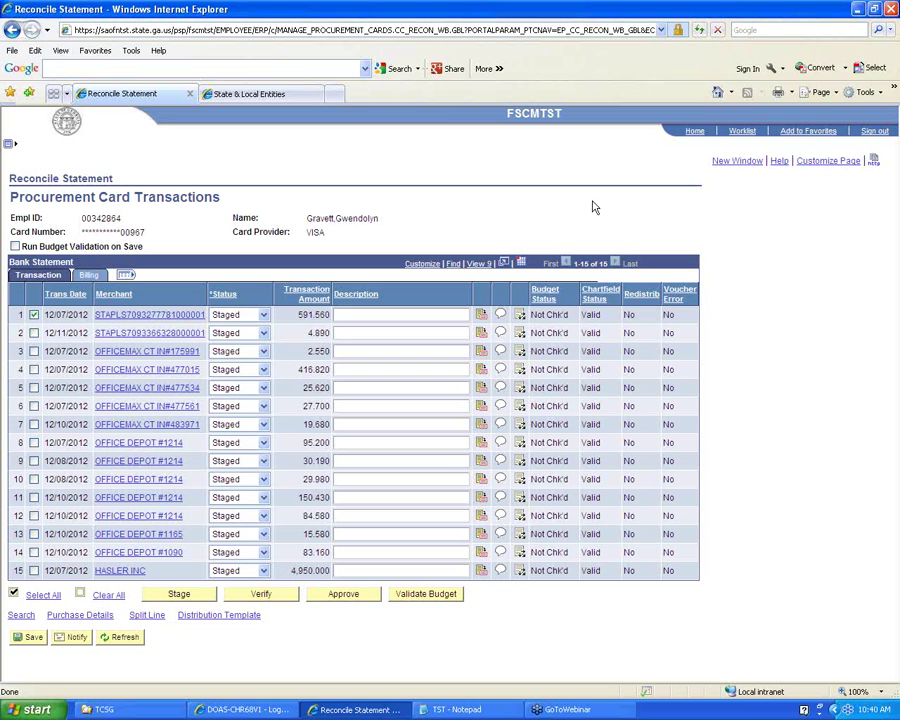
pyautogui.click(279, 97)
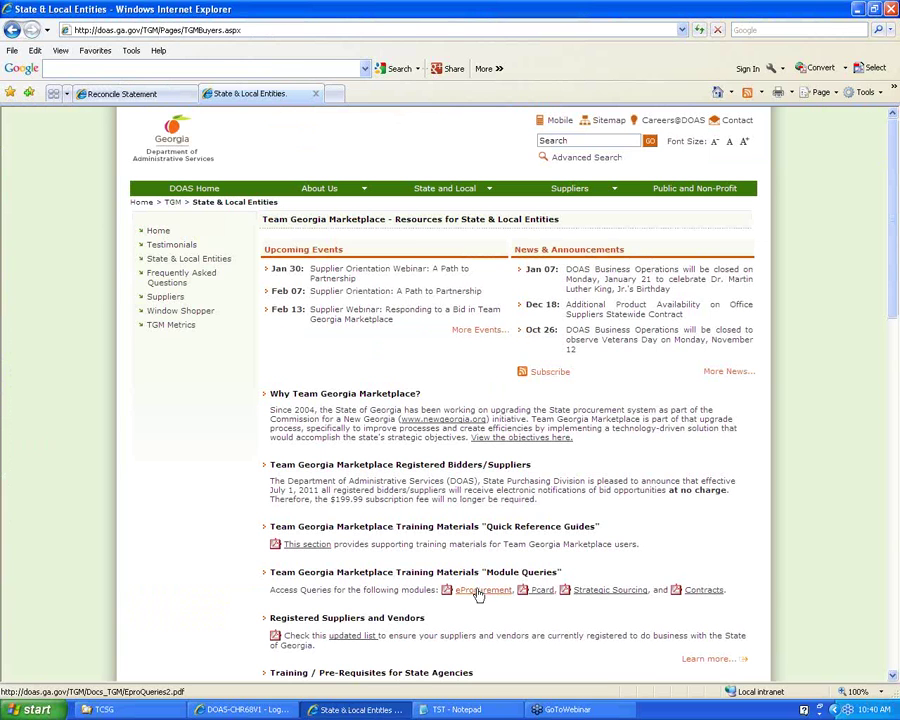
pyautogui.click(313, 548)
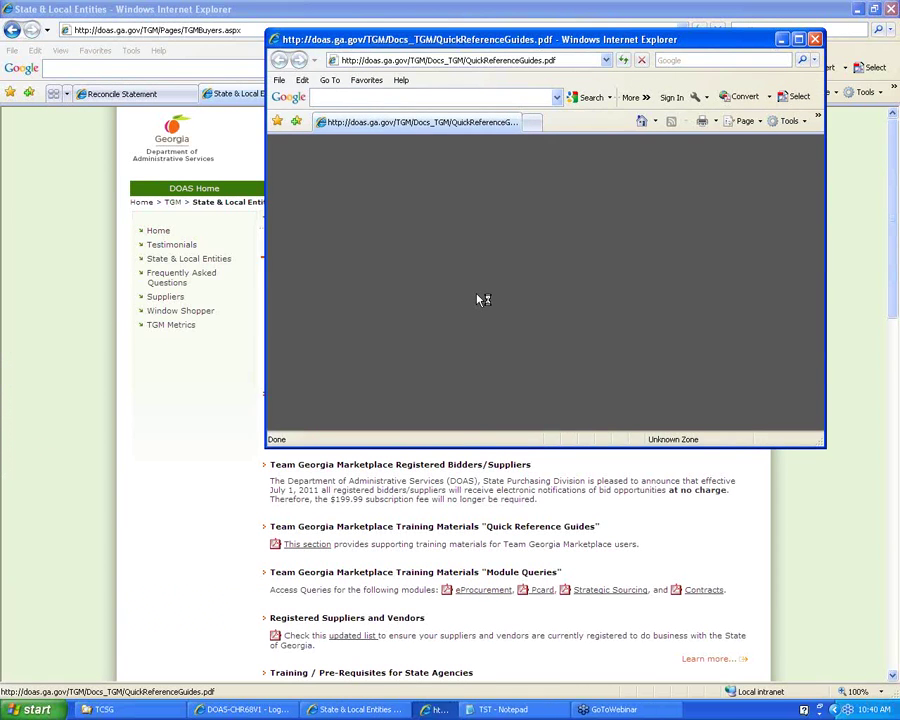
# Look through the Quick Reference Guides PDF, then restore, move and minimize its window
pyautogui.doubleClick(514, 39)
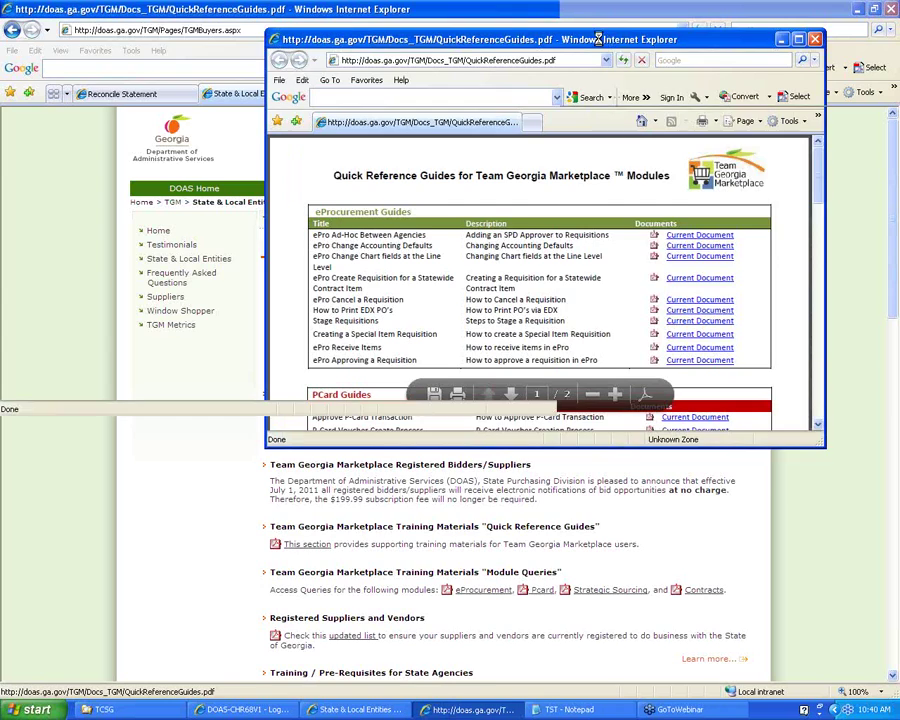
pyautogui.scroll(-1, 175, 506)
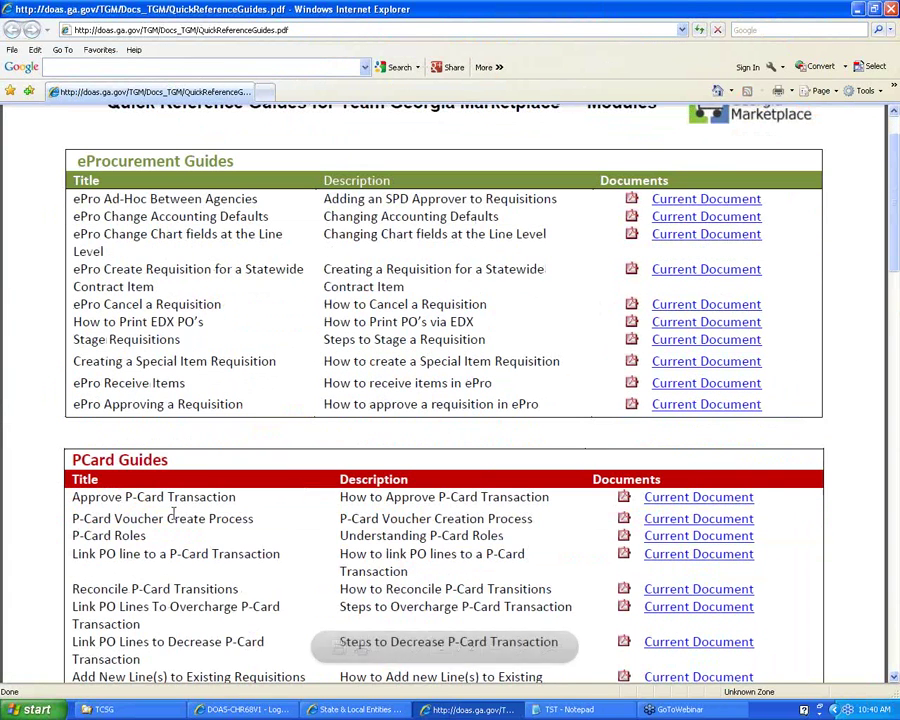
pyautogui.scroll(-1, 160, 530)
pyautogui.moveTo(72, 520); pyautogui.dragTo(249, 536)
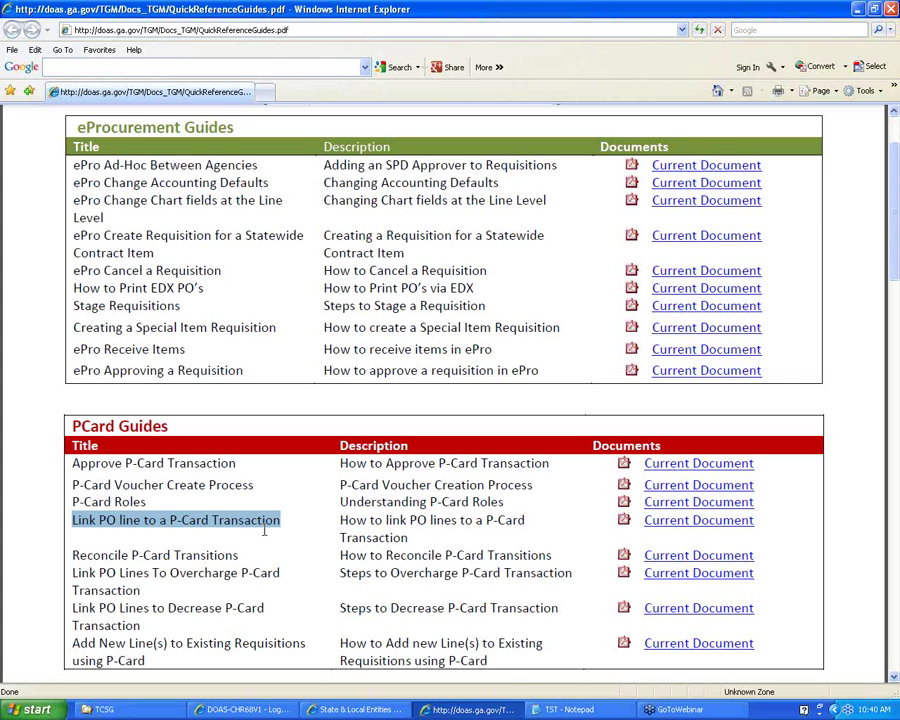
pyautogui.doubleClick(482, 9)
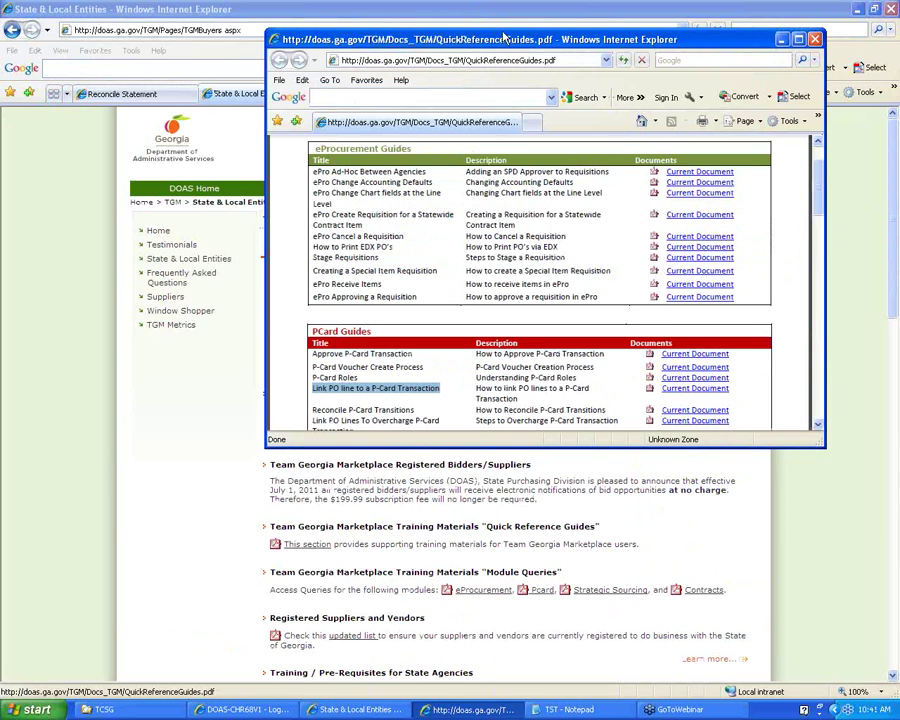
pyautogui.moveTo(744, 30); pyautogui.dragTo(591, 53)
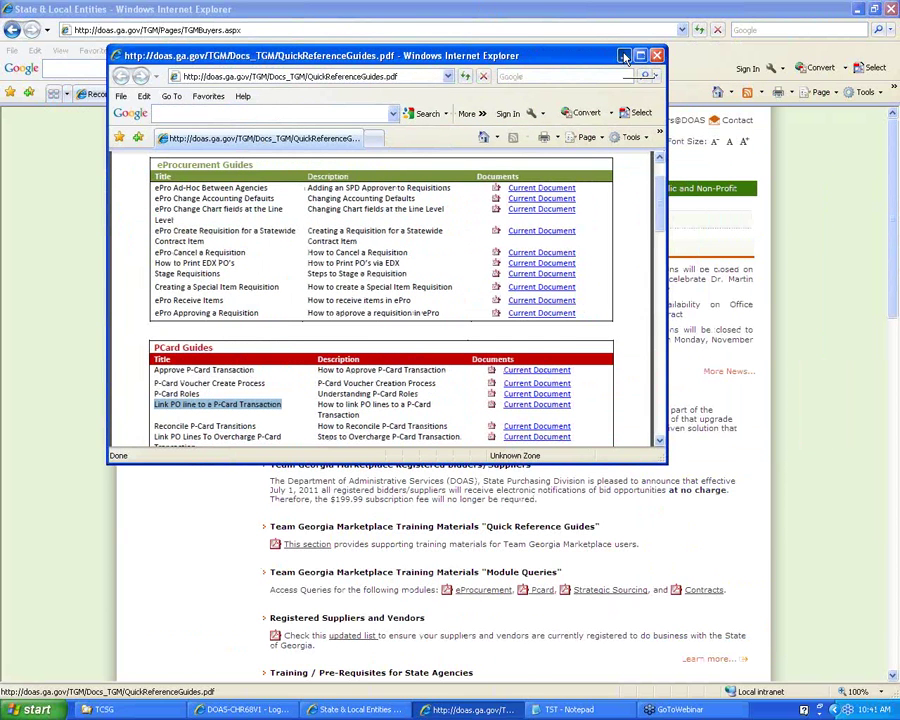
pyautogui.click(625, 56)
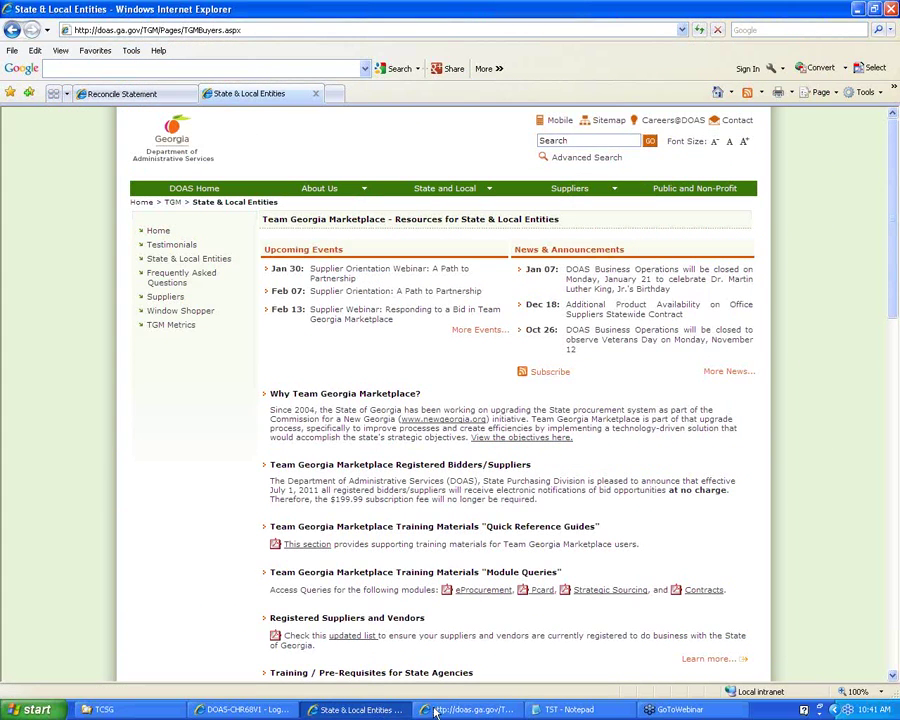
# Go back to the Reconcile Statement's 15 staged transactions and bring the E:\TCSG folder forward
pyautogui.click(110, 94)
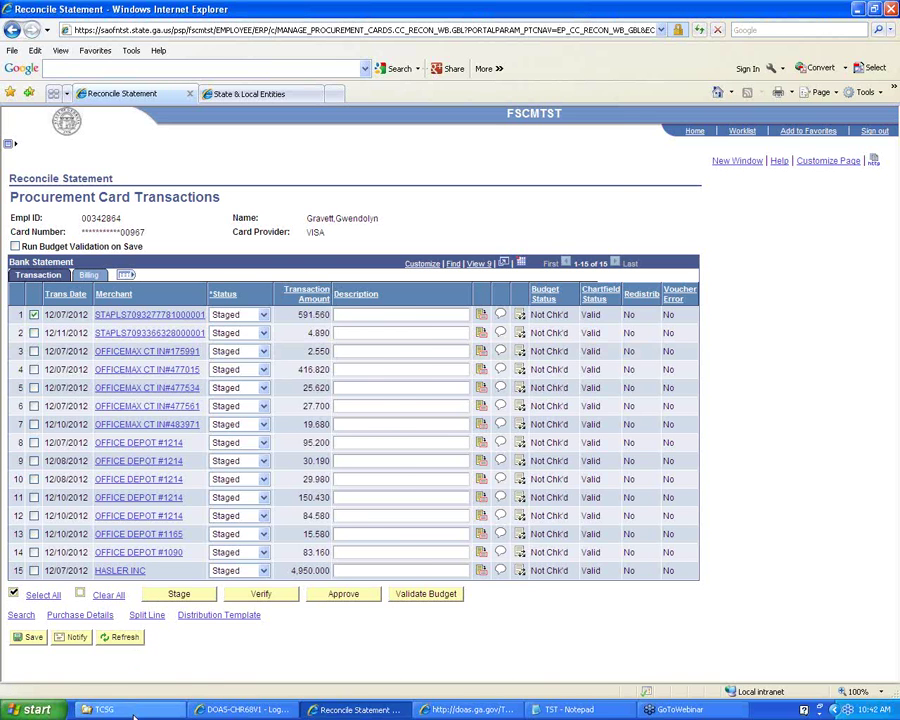
pyautogui.click(103, 709)
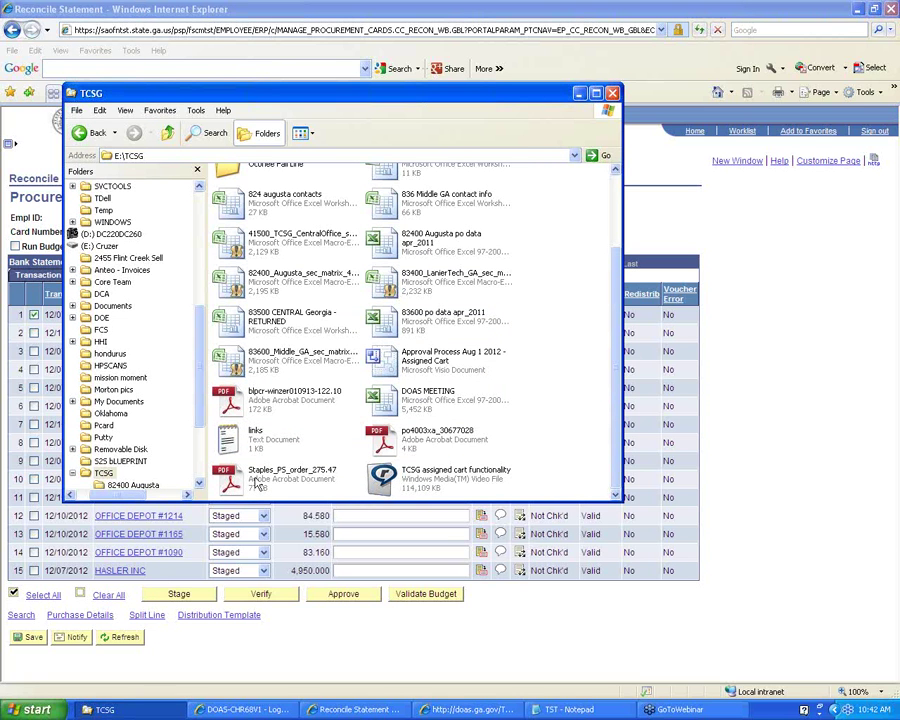
# Open Staples_PS_order_275.47.pdf from the TCSG folder in Adobe Reader
pyautogui.doubleClick(229, 477)
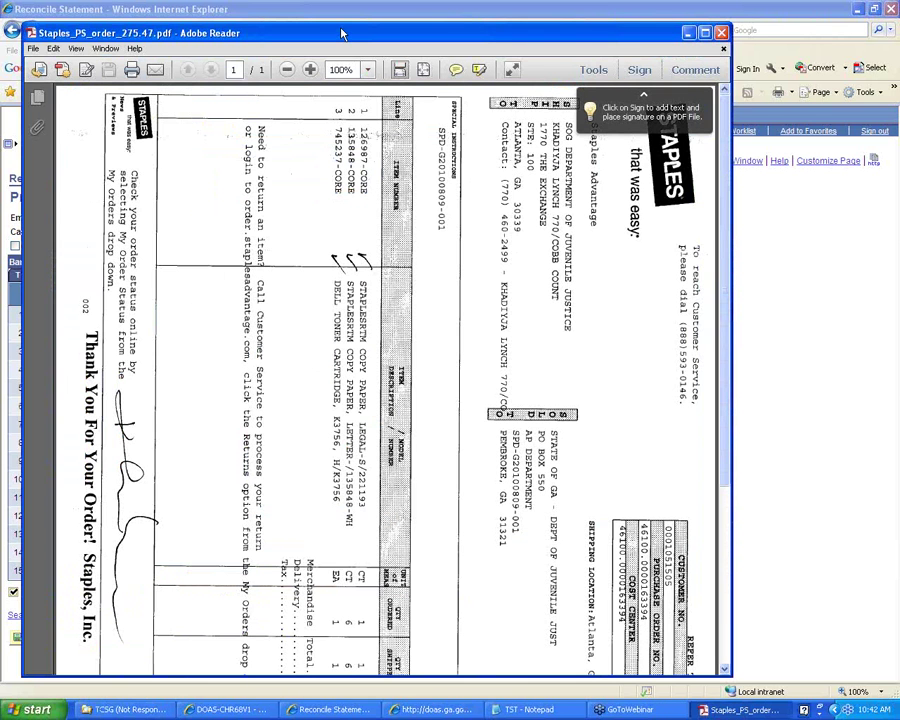
# Maximize Adobe Reader and rotate the Staples receipt counterclockwise so its 275.47 order reads upright
pyautogui.doubleClick(340, 35)
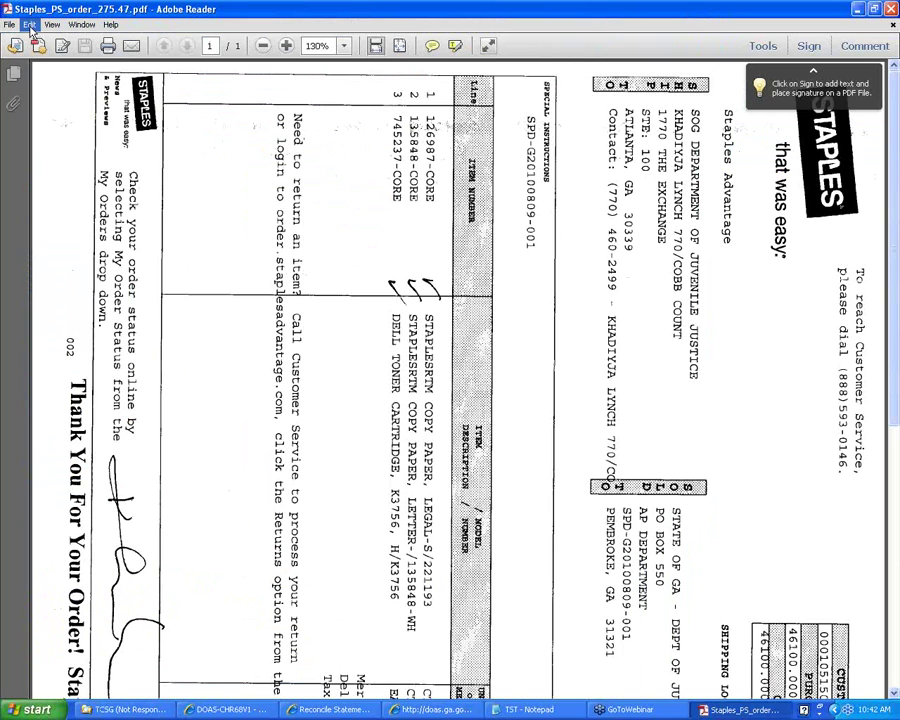
pyautogui.click(47, 26)
pyautogui.click(47, 26)
pyautogui.click(29, 25)
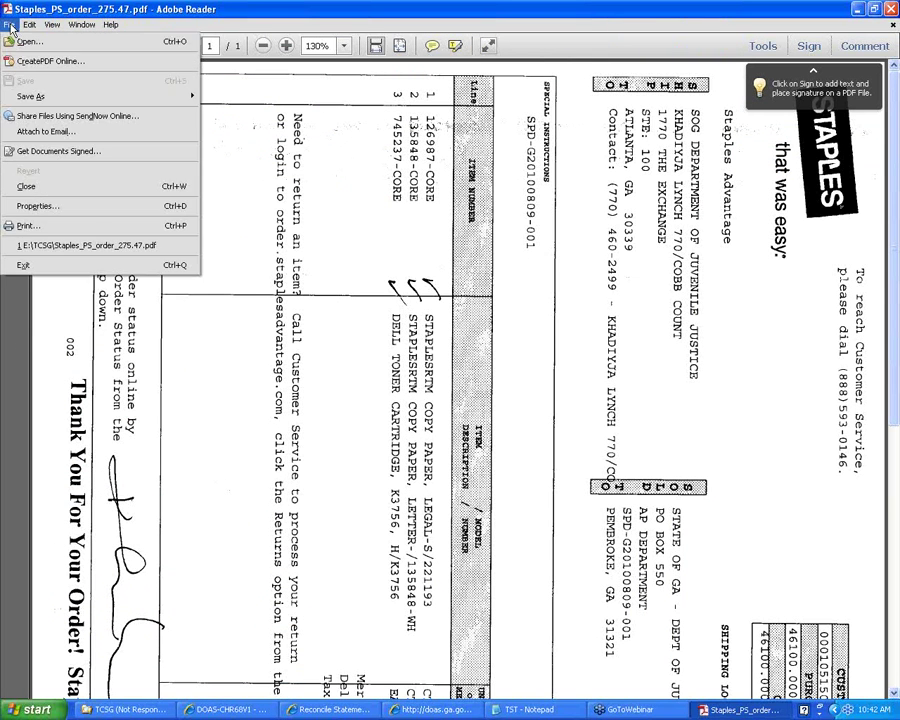
pyautogui.click(10, 25)
pyautogui.click(55, 26)
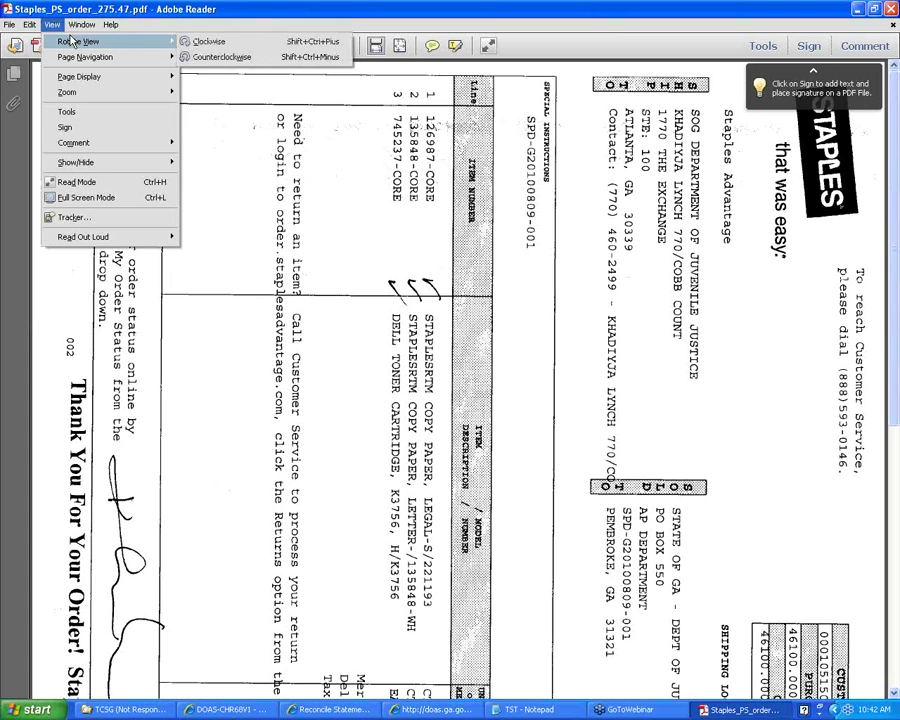
pyautogui.moveTo(90, 28)
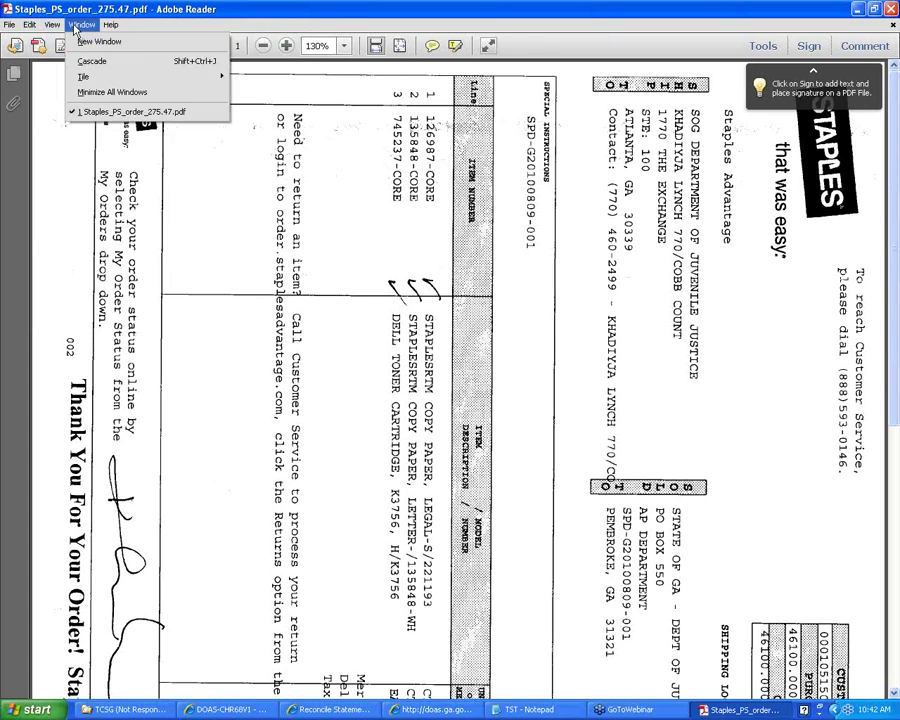
pyautogui.moveTo(54, 25)
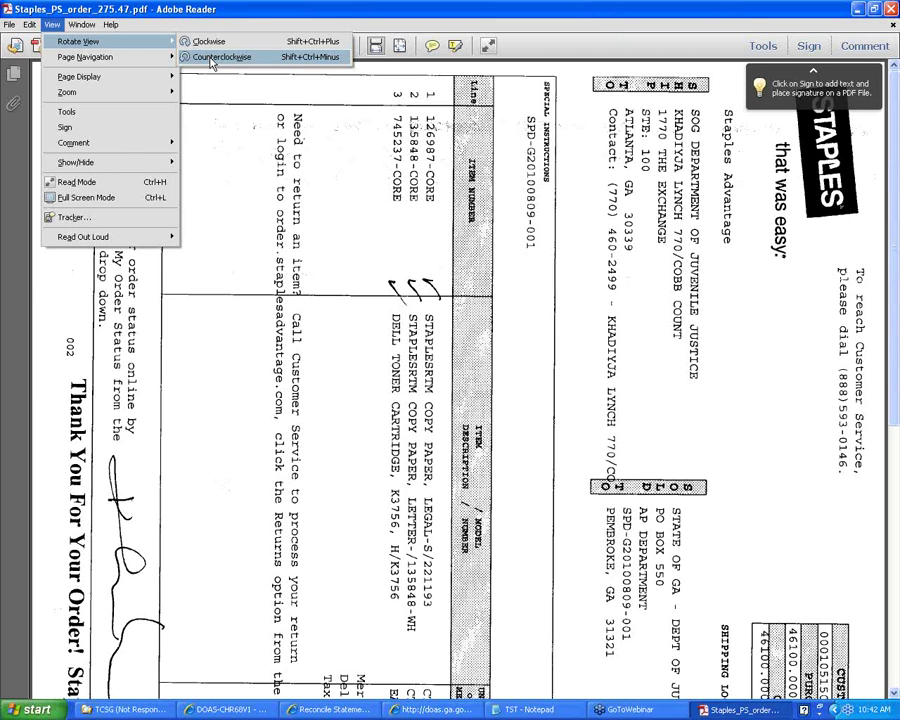
pyautogui.click(211, 59)
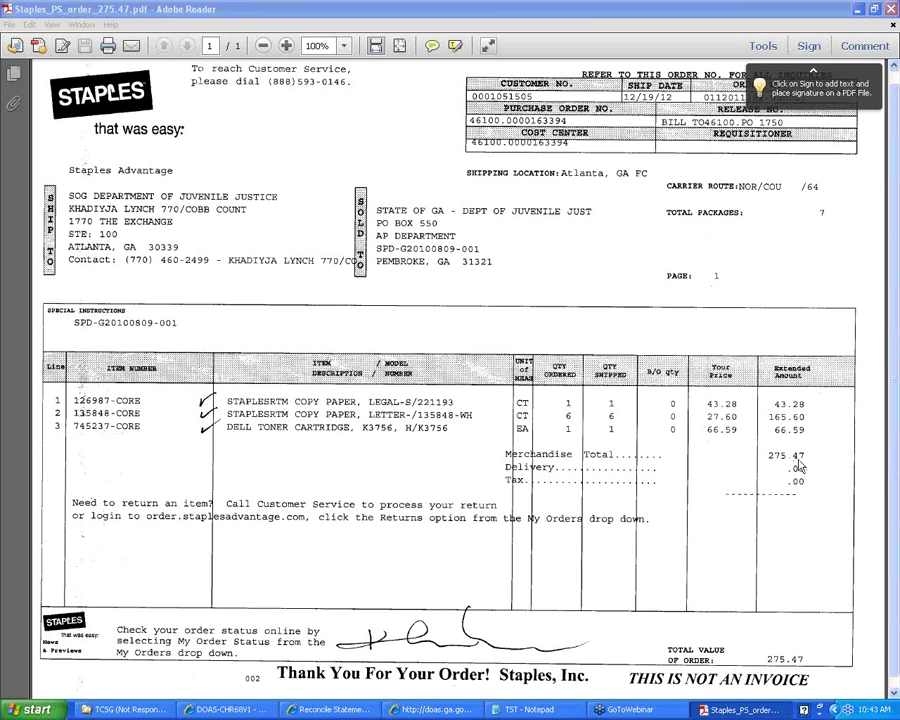
# Minimize Reader and Explorer, then split line 1's 591.560 Staples charge
pyautogui.click(859, 10)
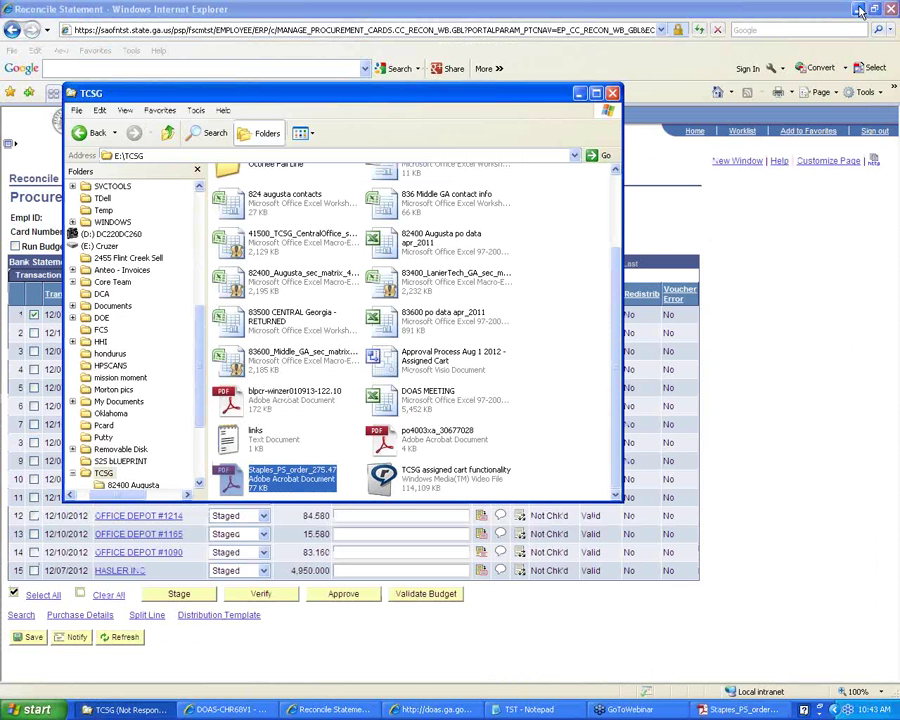
pyautogui.click(579, 94)
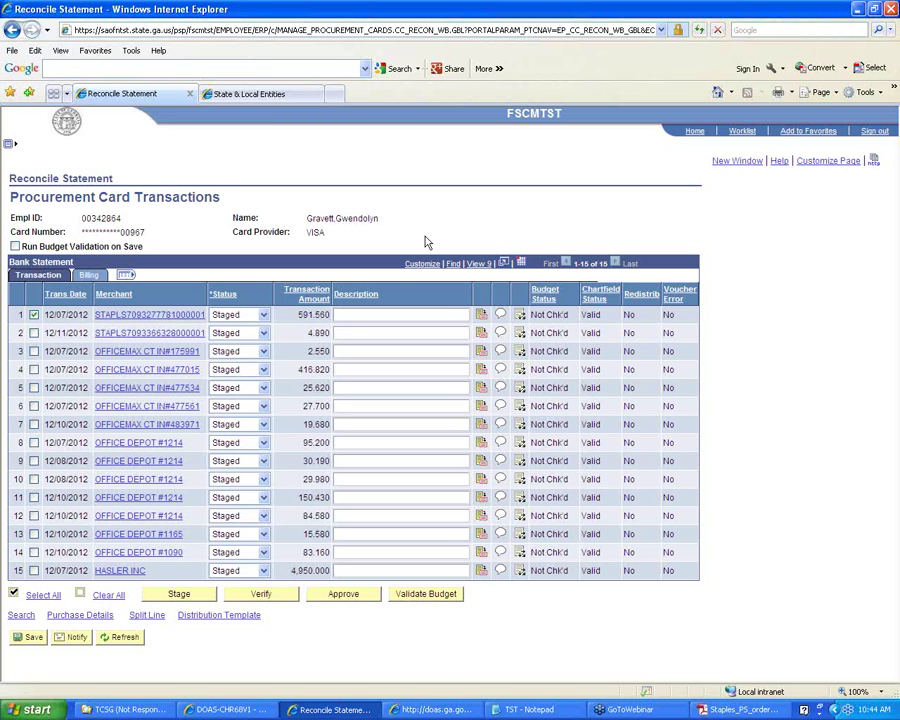
pyautogui.moveTo(308, 314); pyautogui.dragTo(322, 333)
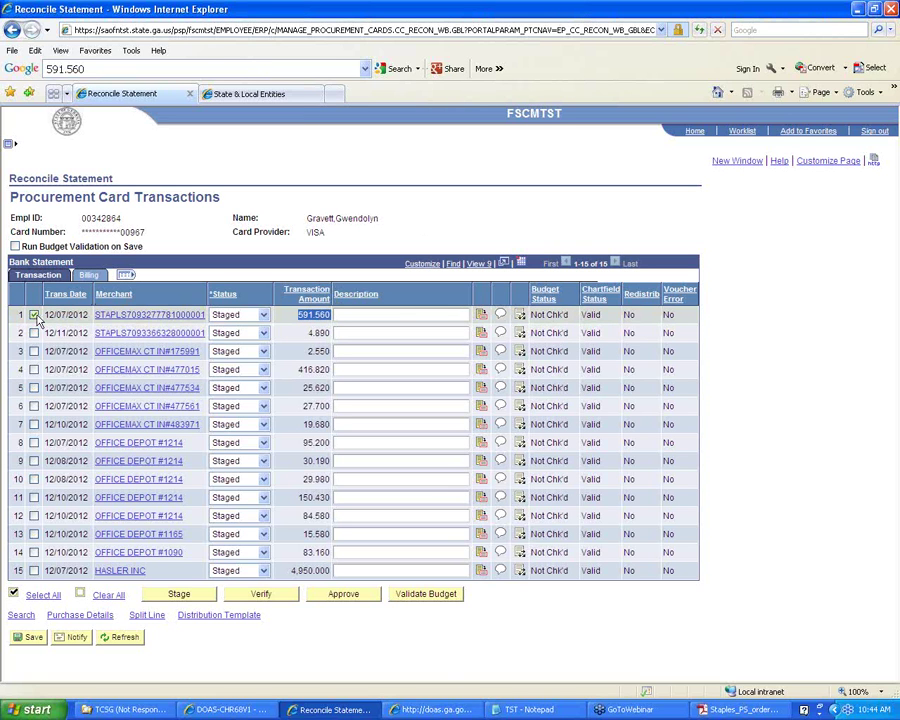
pyautogui.click(147, 615)
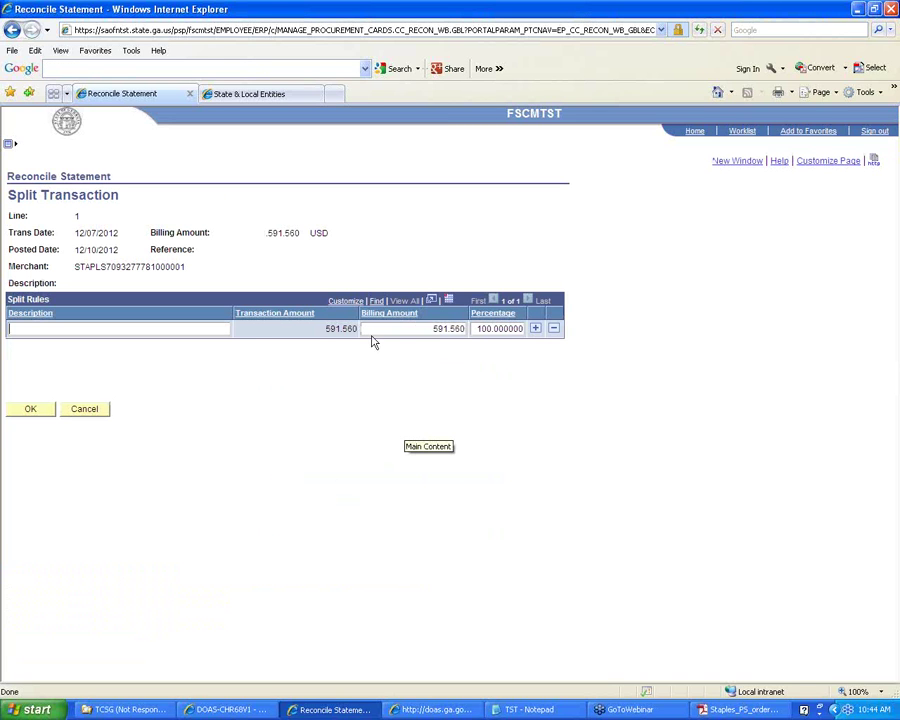
# Split line 1 into PAPER for 150.000 and a second row TONER for 300.000
pyautogui.click(220, 329)
pyautogui.write('PAPER')
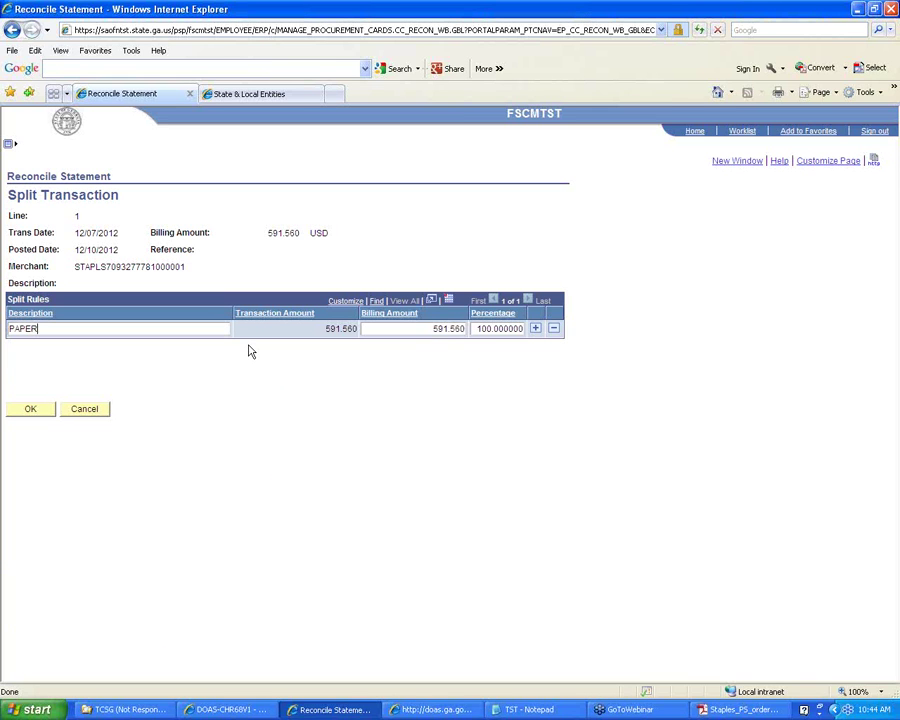
pyautogui.press('Tab')
pyautogui.write('150.')
pyautogui.click(535, 330)
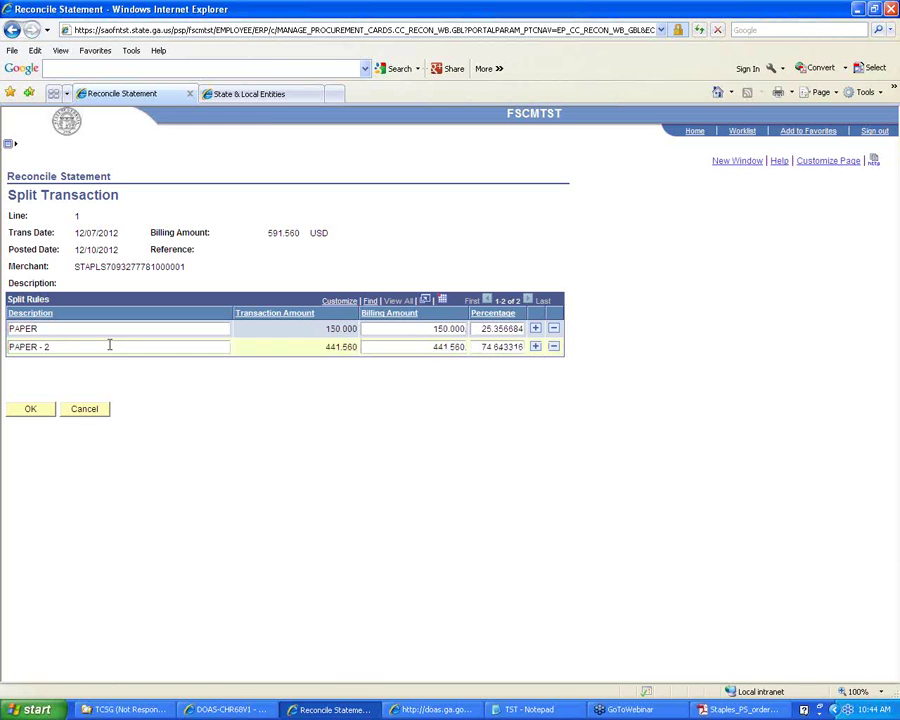
pyautogui.moveTo(86, 347); pyautogui.dragTo(3, 365)
pyautogui.write('TONER')
pyautogui.press('Tab')
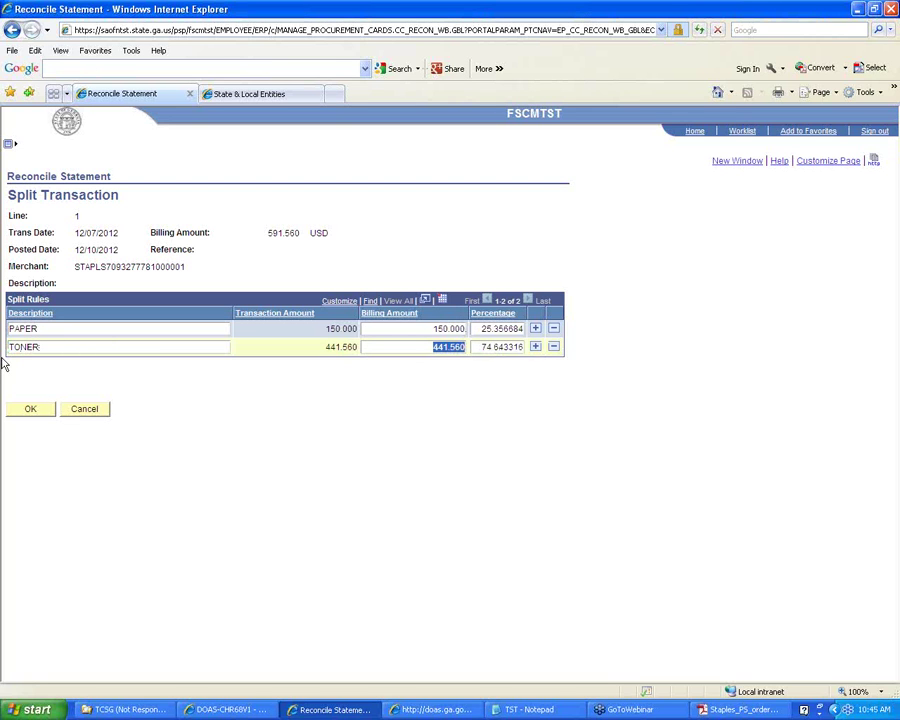
pyautogui.write('300')
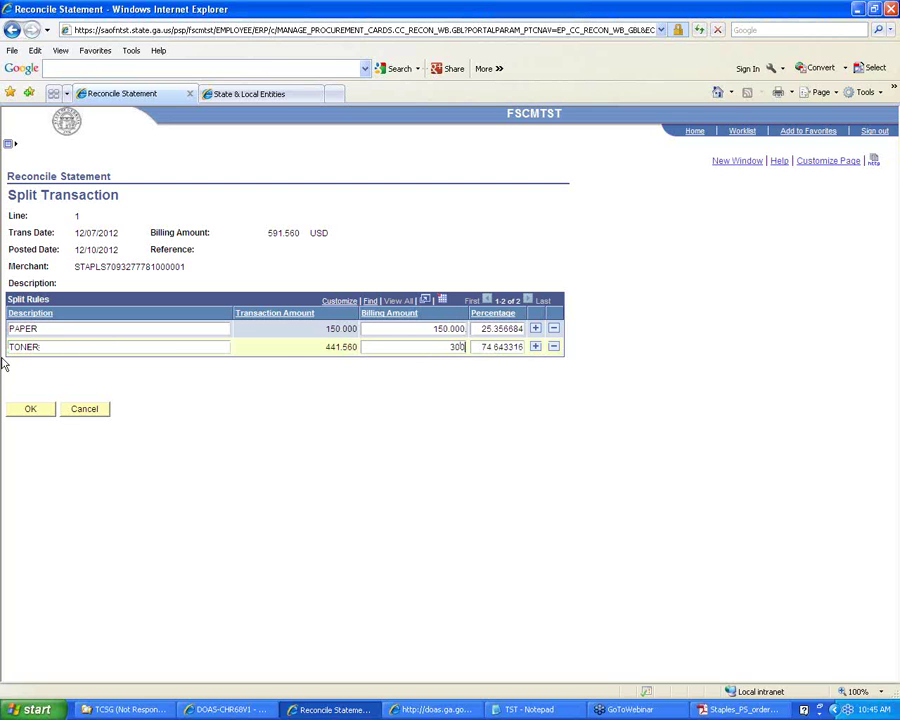
# Add a third BINDERS row for the remaining 141.560, apply the split, and open line 1's purchase details
pyautogui.click(535, 347)
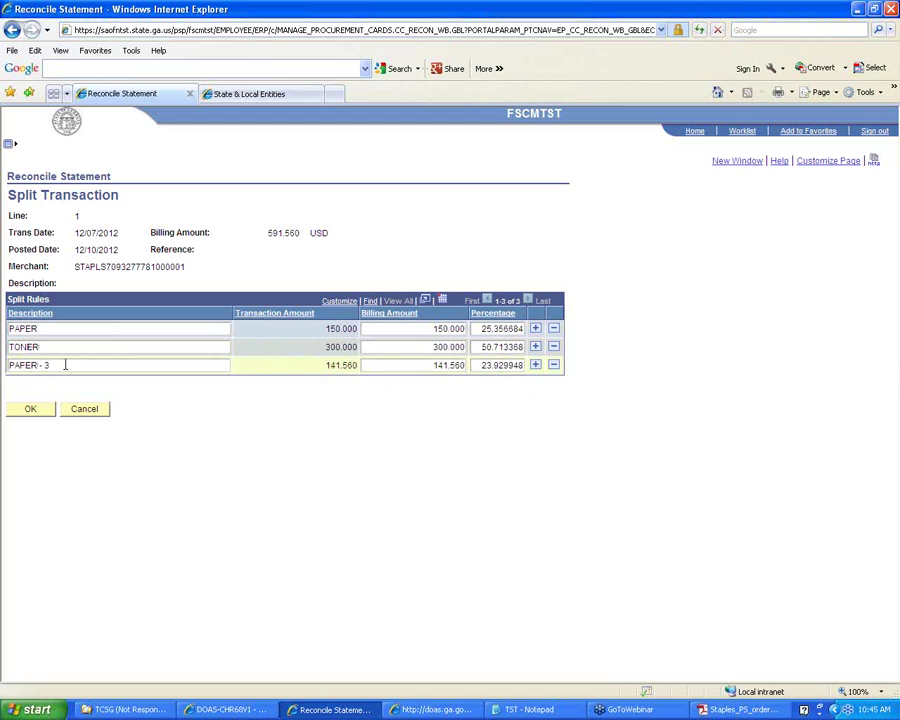
pyautogui.moveTo(65, 365); pyautogui.dragTo(6, 386)
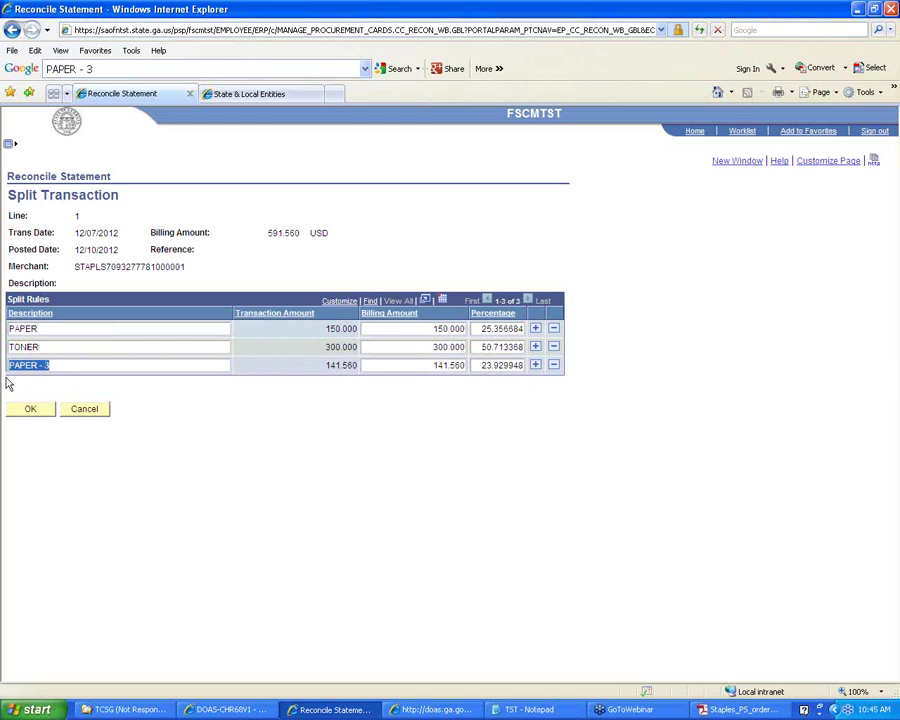
pyautogui.write('BINDERS')
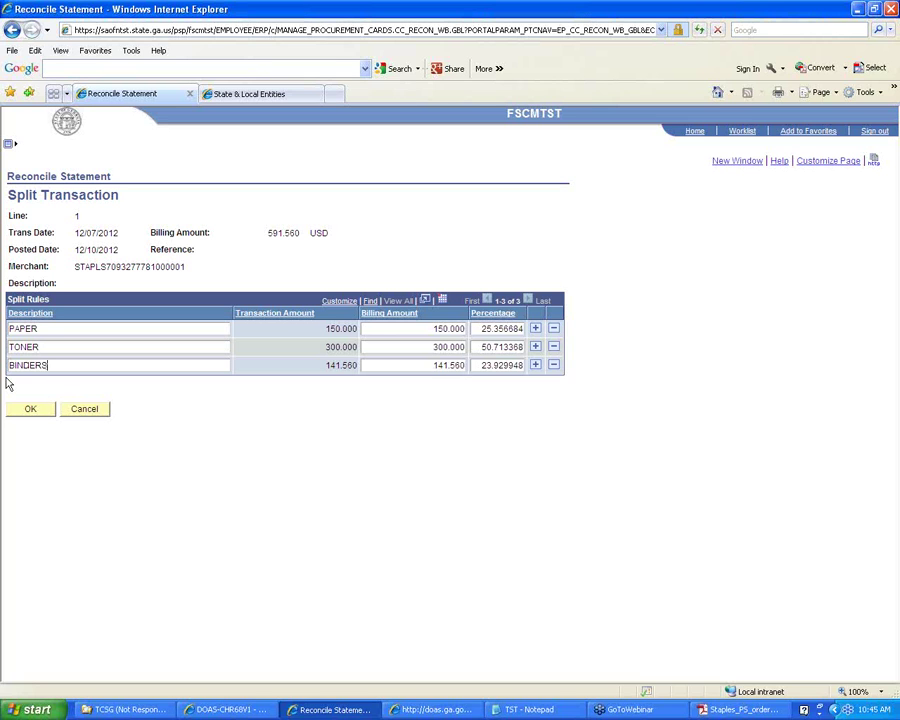
pyautogui.press('Tab')
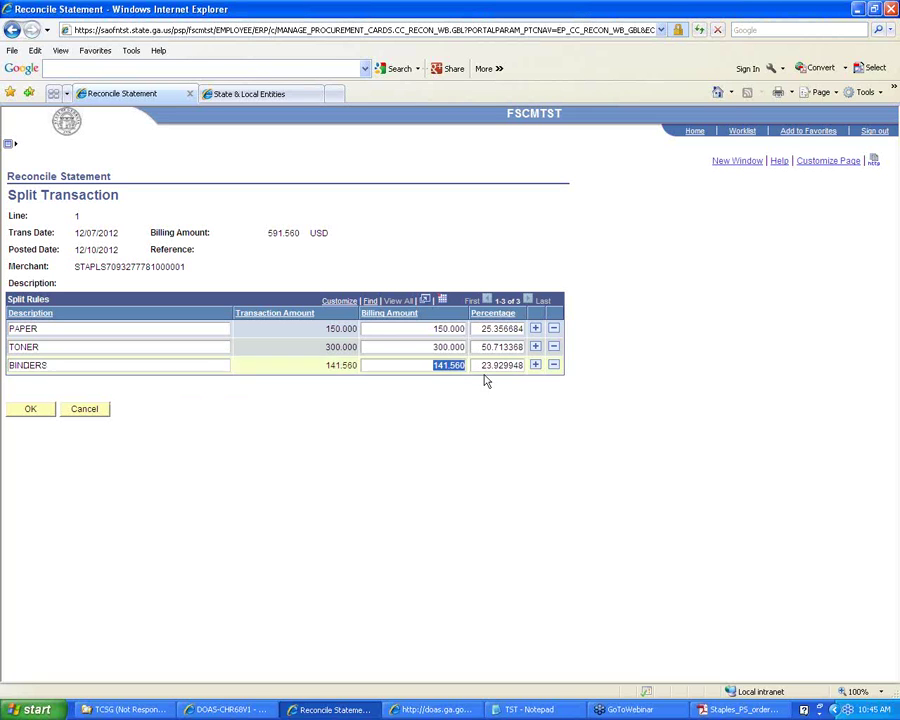
pyautogui.click(33, 416)
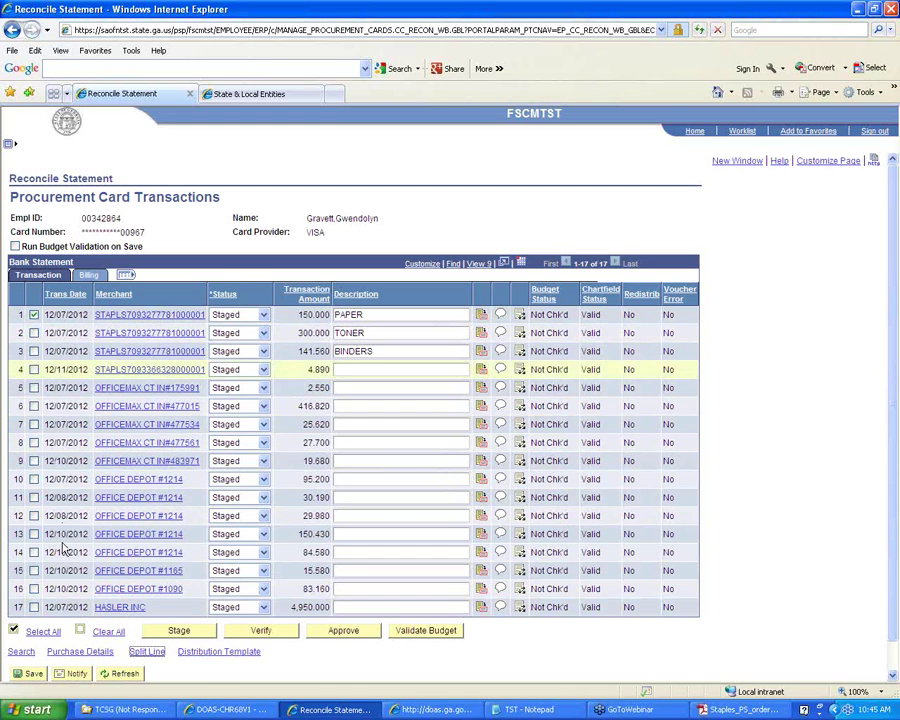
pyautogui.click(84, 653)
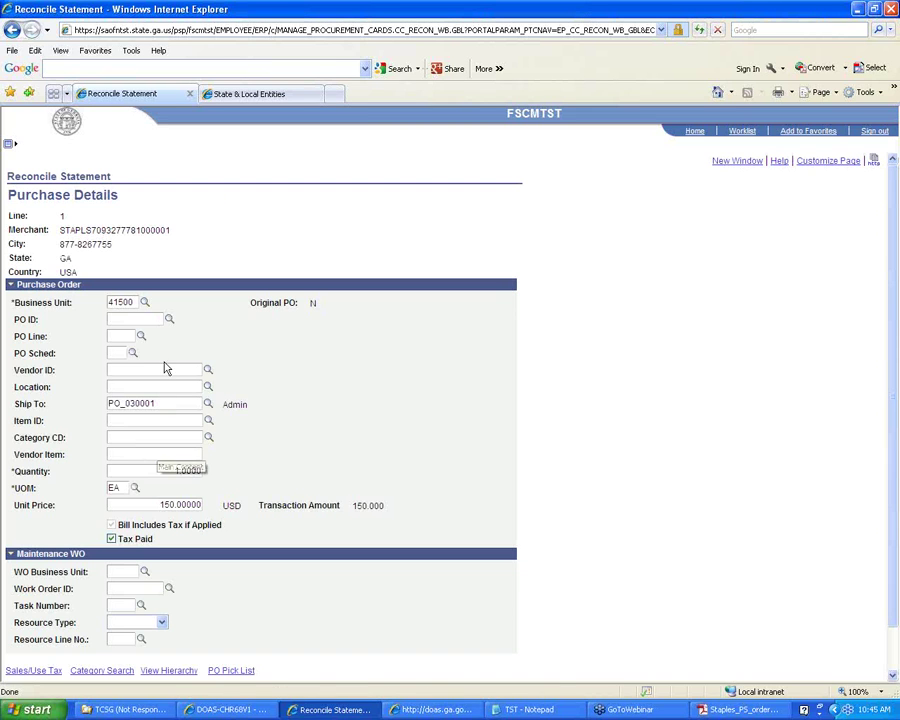
pyautogui.click(170, 320)
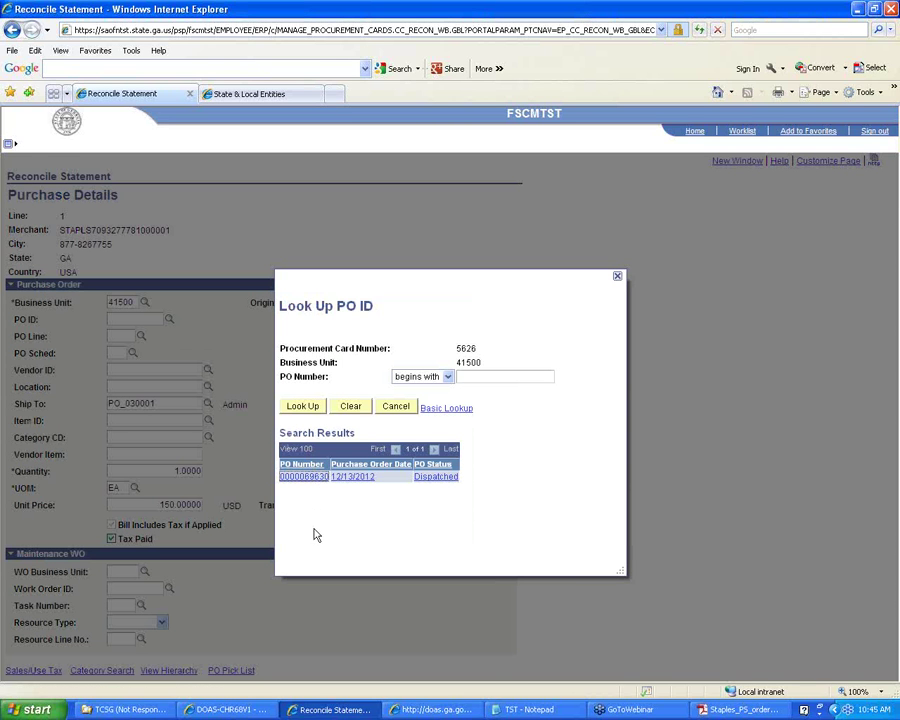
pyautogui.click(308, 477)
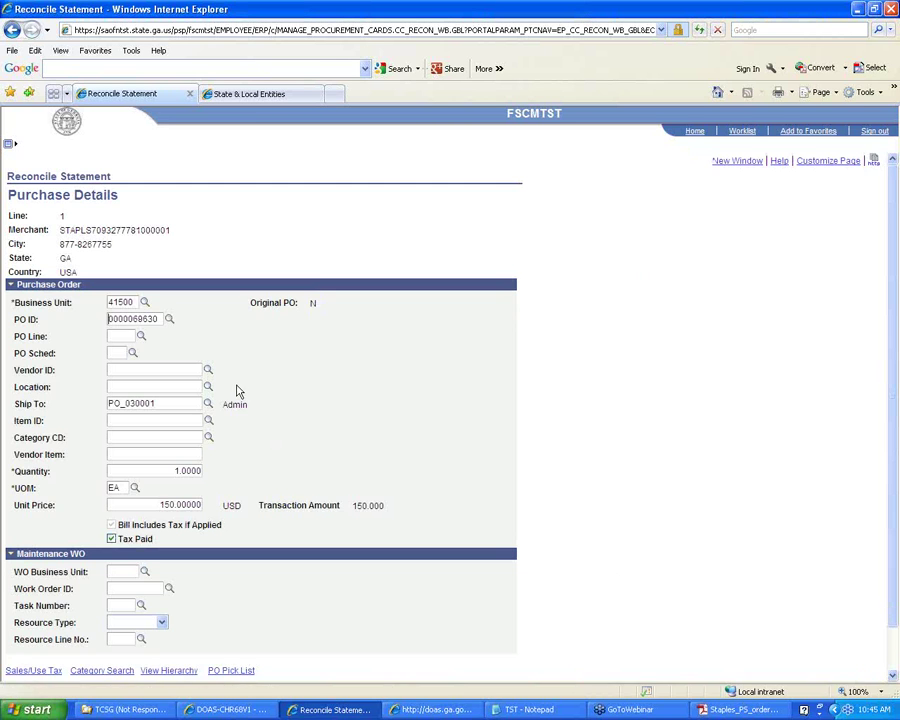
pyautogui.click(141, 336)
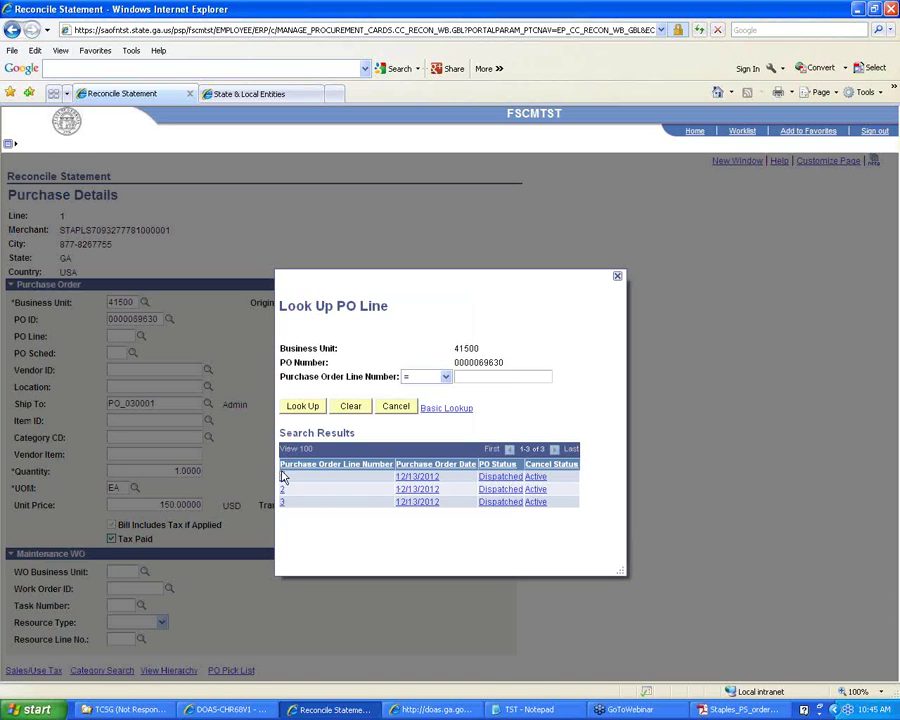
pyautogui.click(283, 481)
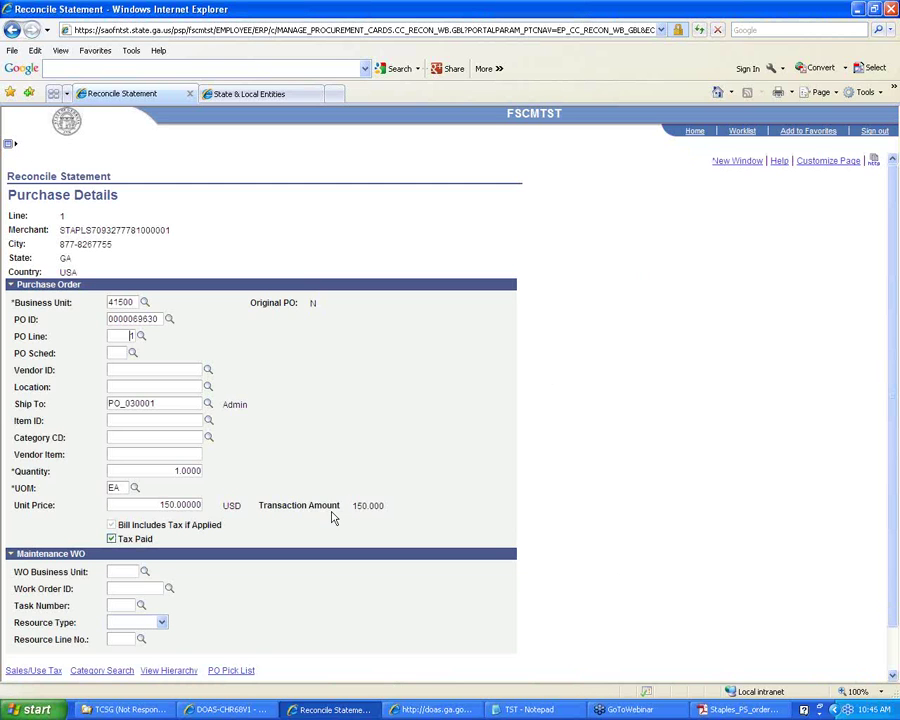
pyautogui.scroll(-1, 334, 518)
pyautogui.click(27, 649)
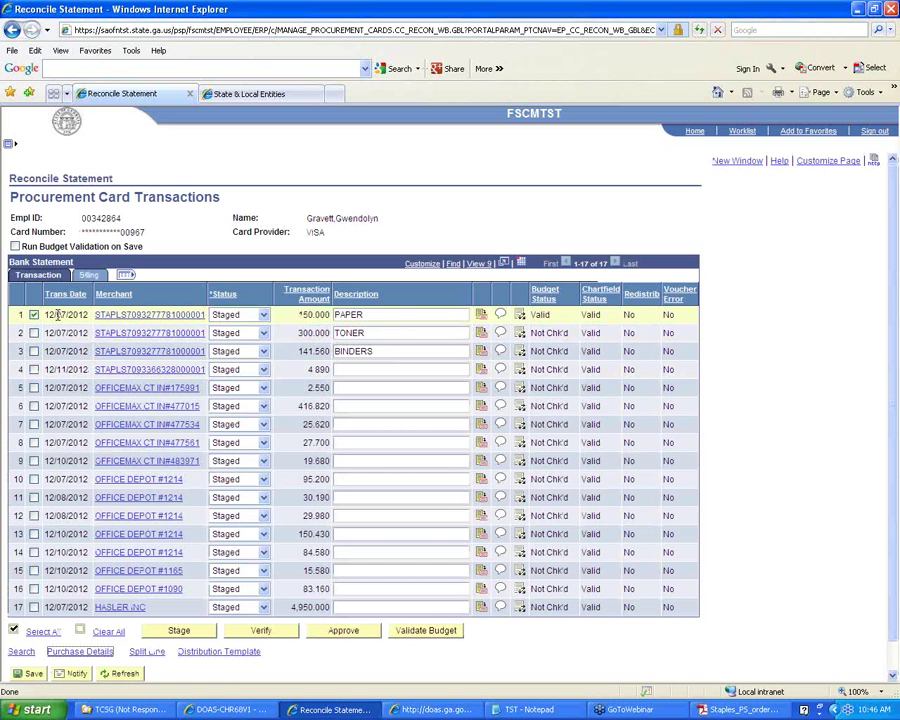
# Review line 1's distribution (Account 614003, Fund 30421) unchanged, then select TONER line 2
pyautogui.click(521, 318)
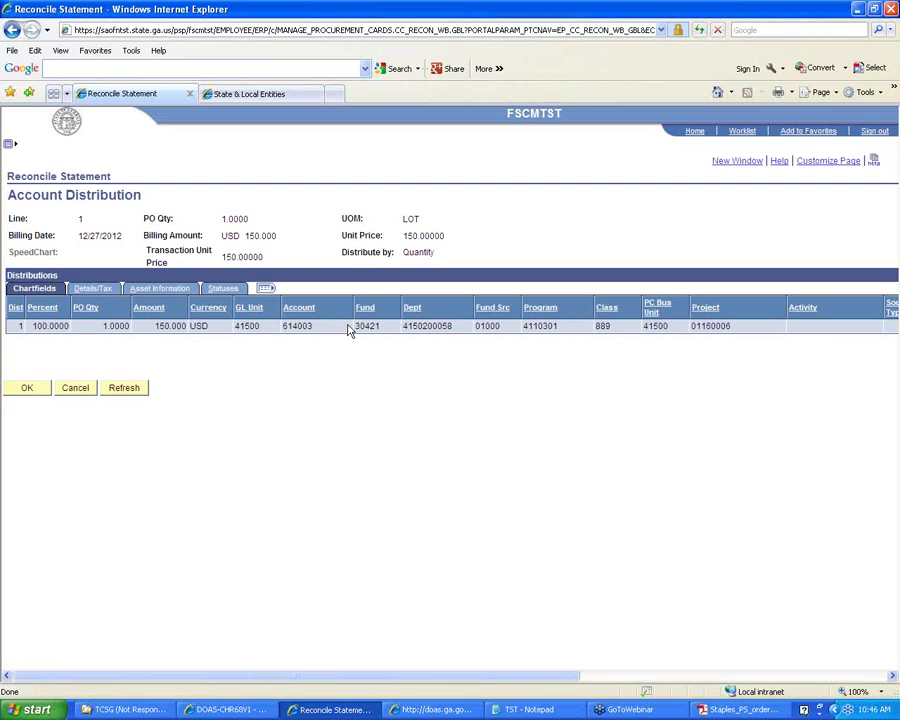
pyautogui.click(76, 389)
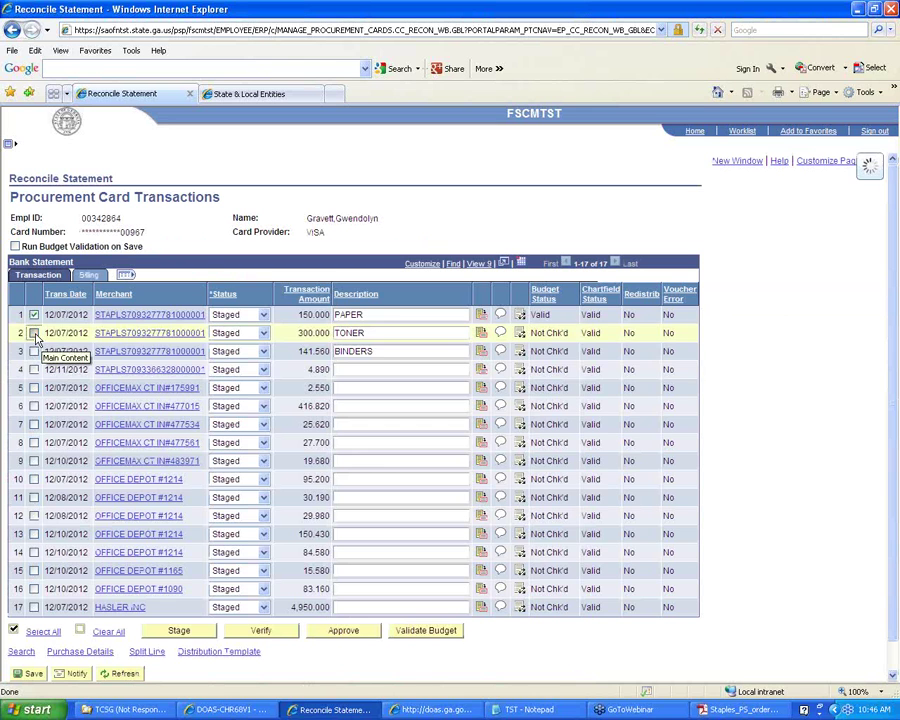
pyautogui.click(34, 333)
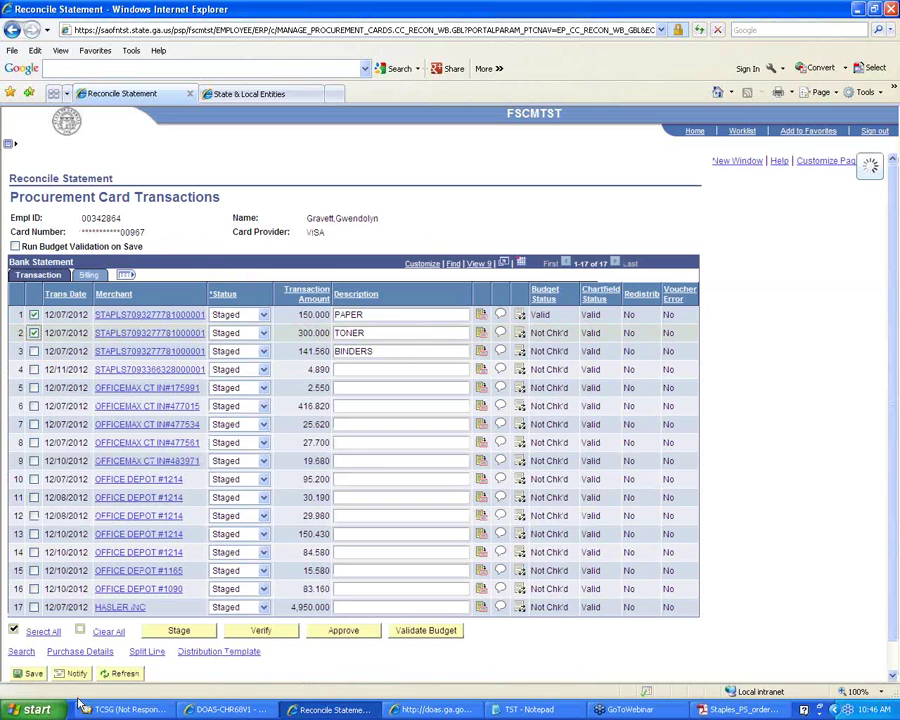
pyautogui.click(86, 652)
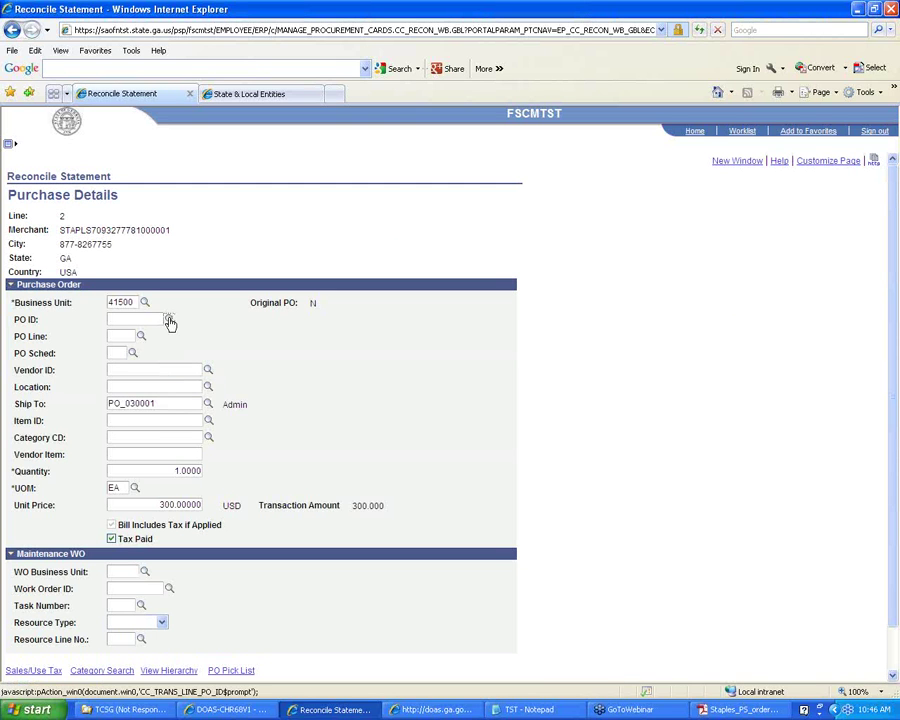
pyautogui.click(169, 319)
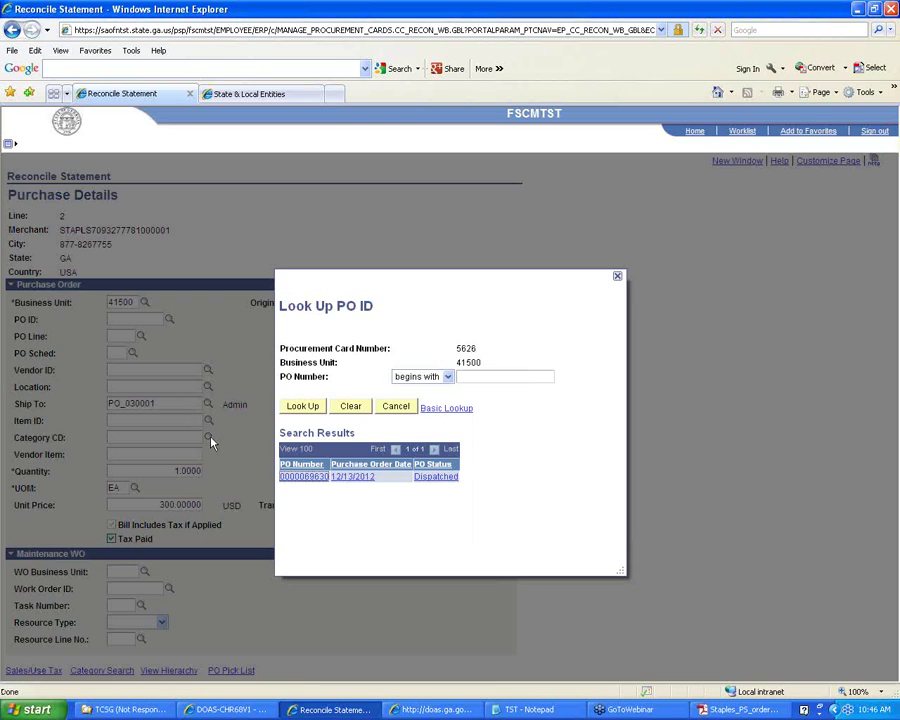
pyautogui.click(302, 478)
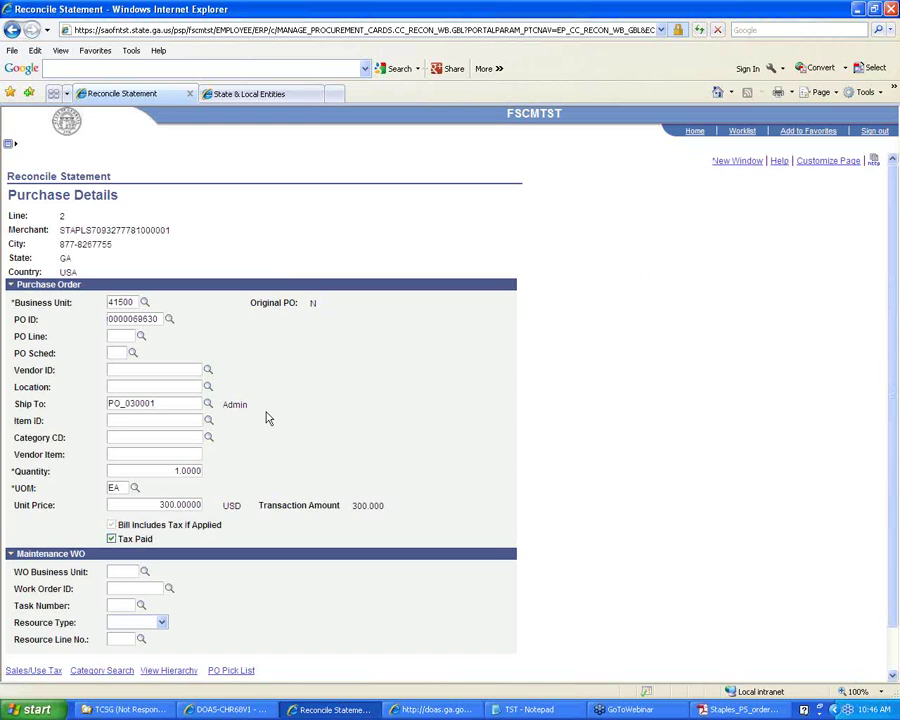
pyautogui.click(141, 338)
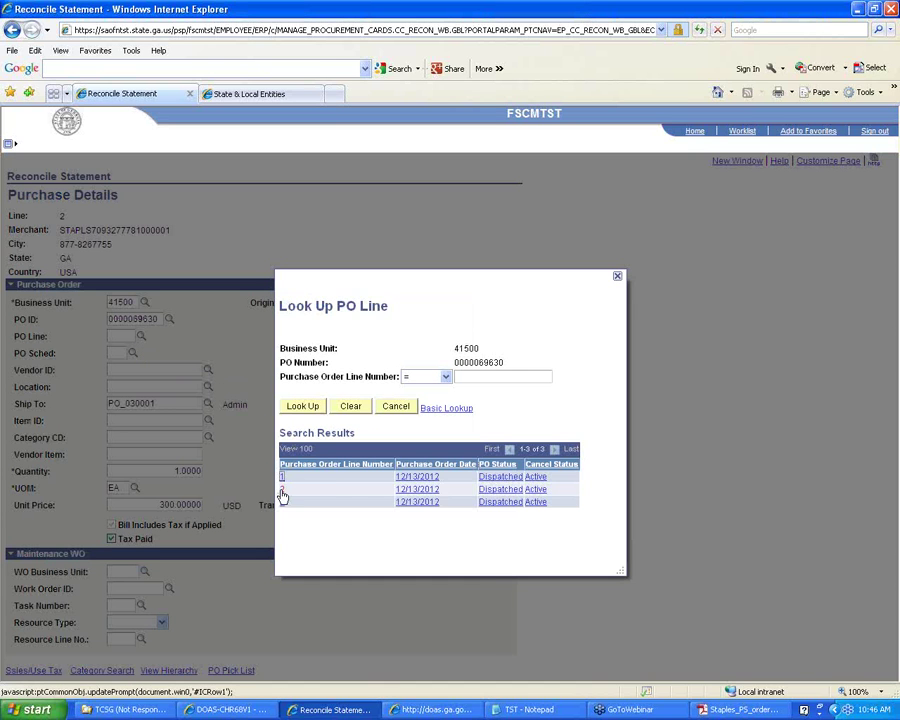
pyautogui.click(282, 489)
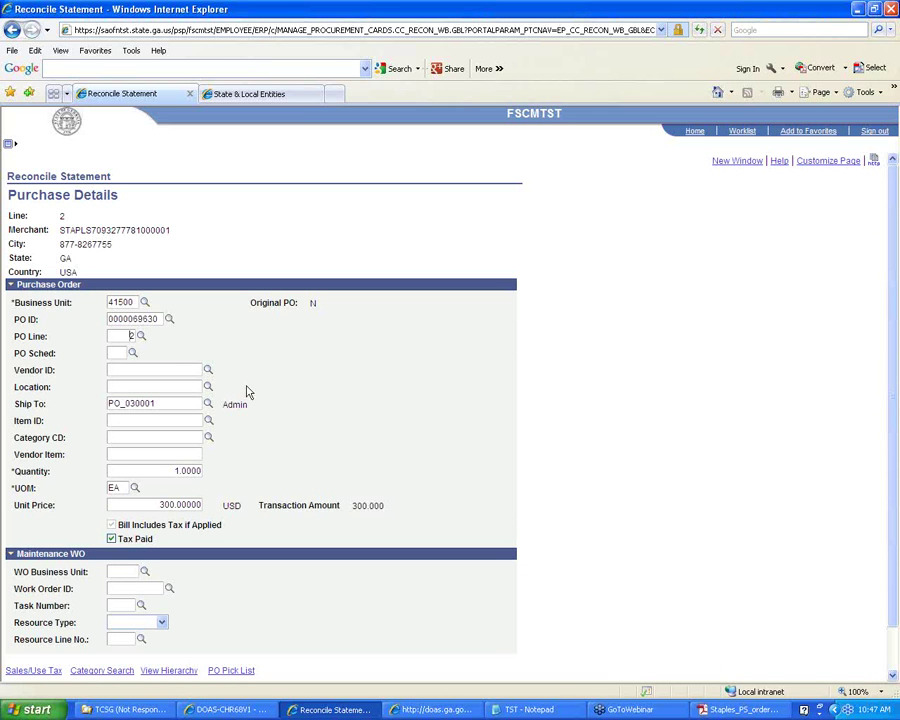
pyautogui.scroll(-1, 331, 454)
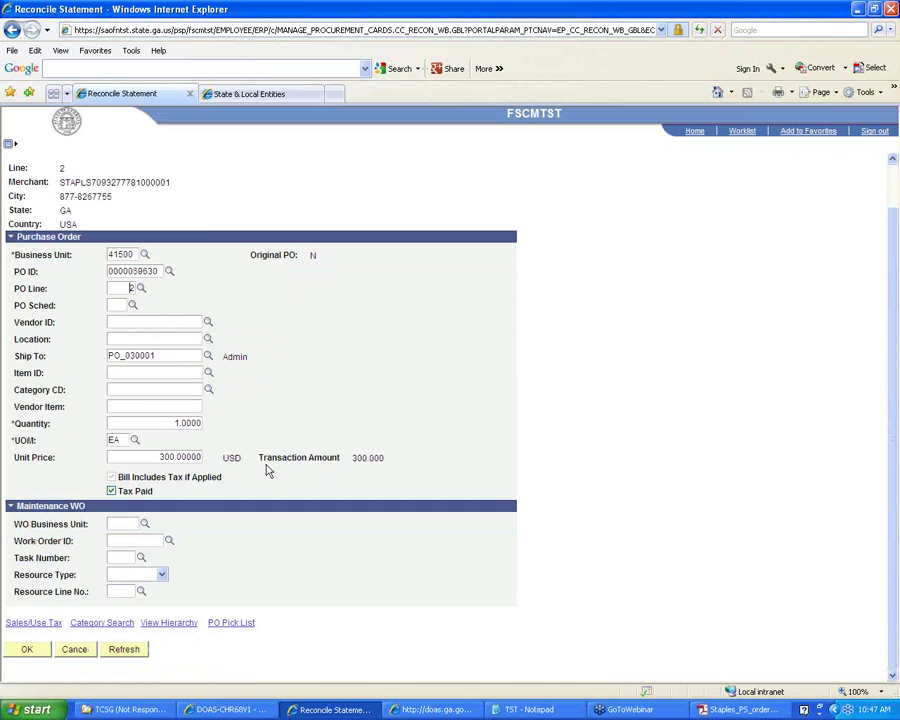
pyautogui.click(28, 650)
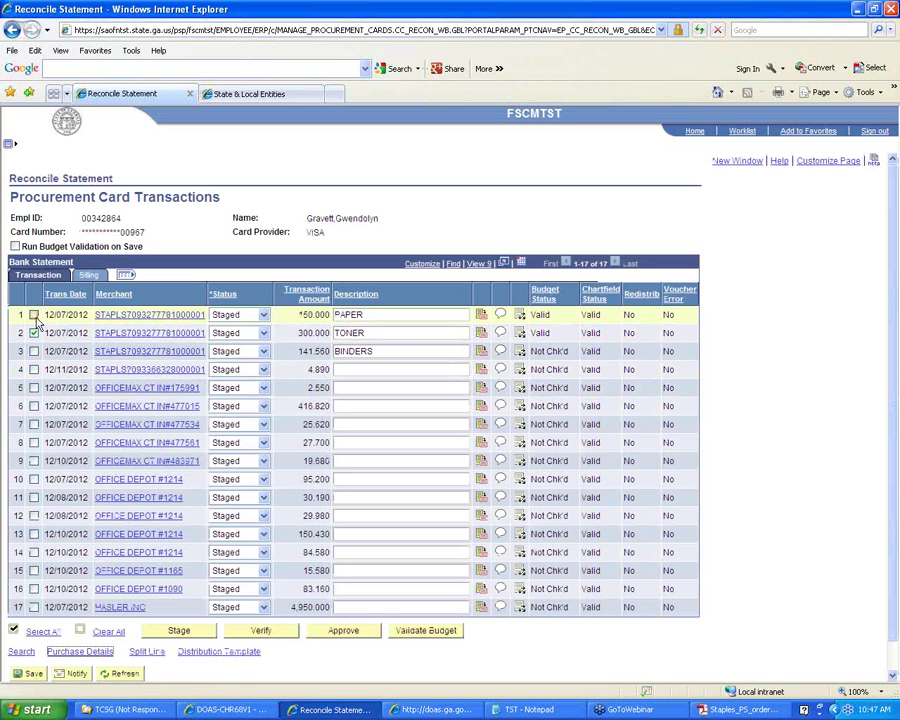
# Select PAPER line 1 and BINDERS line 3 alongside TONER, and set all three to Verified
pyautogui.click(34, 315)
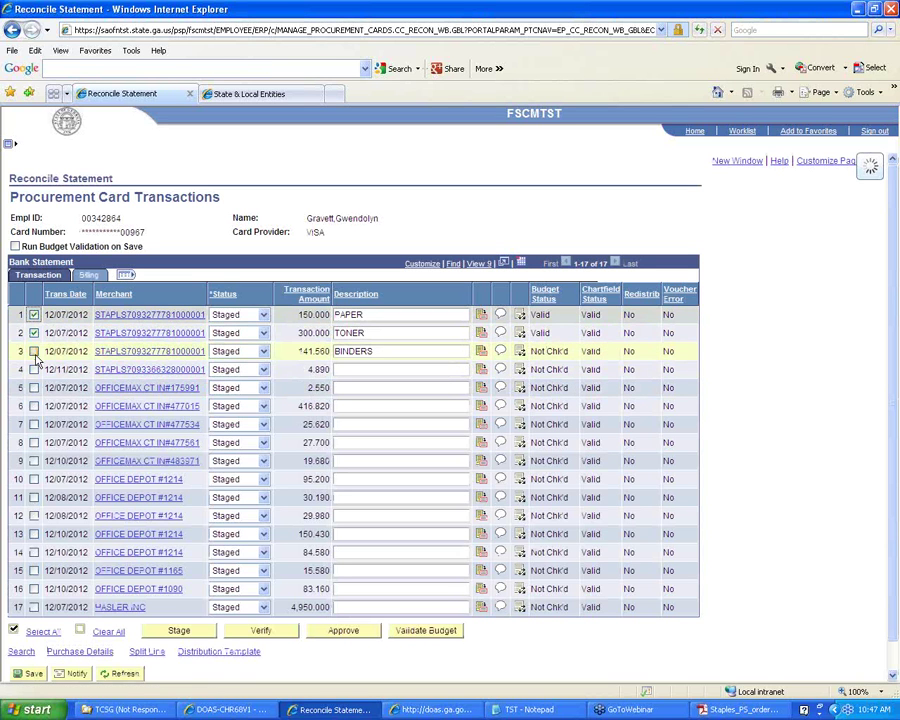
pyautogui.click(34, 352)
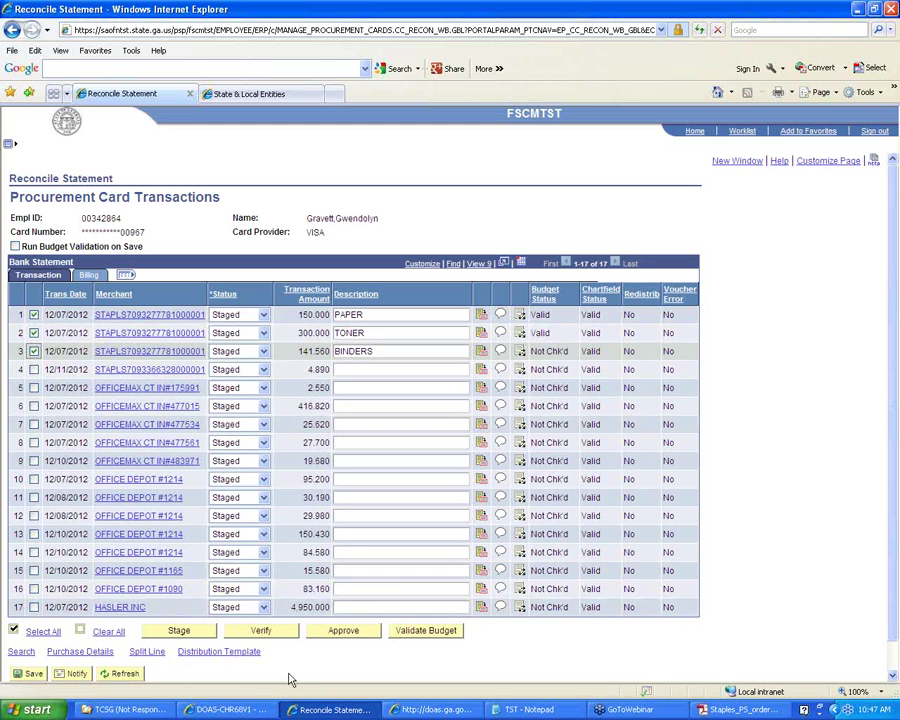
pyautogui.click(268, 632)
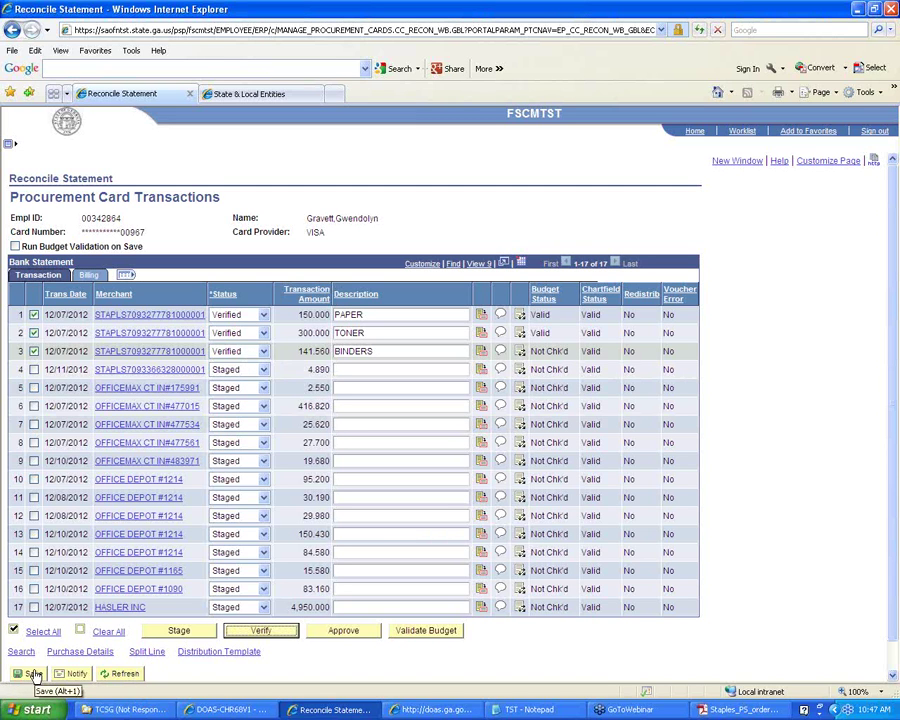
# Save the statement so Staples lines 1–3 are stored as Verified with Redistrib Yes
pyautogui.click(34, 675)
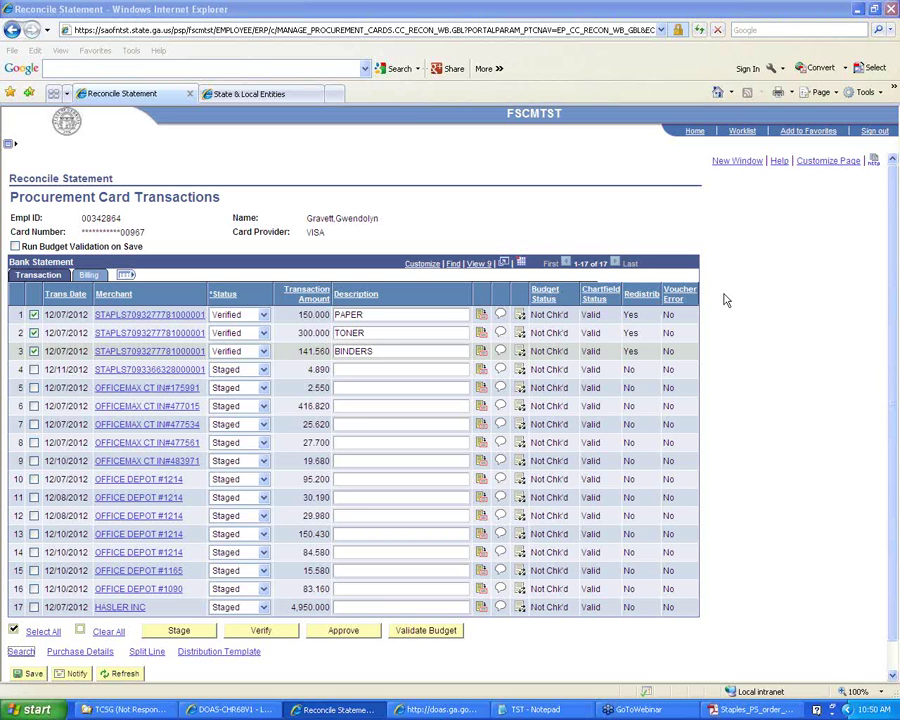
# Open the PAPER line's Visa Transaction Details and show all six line items
pyautogui.click(660, 203)
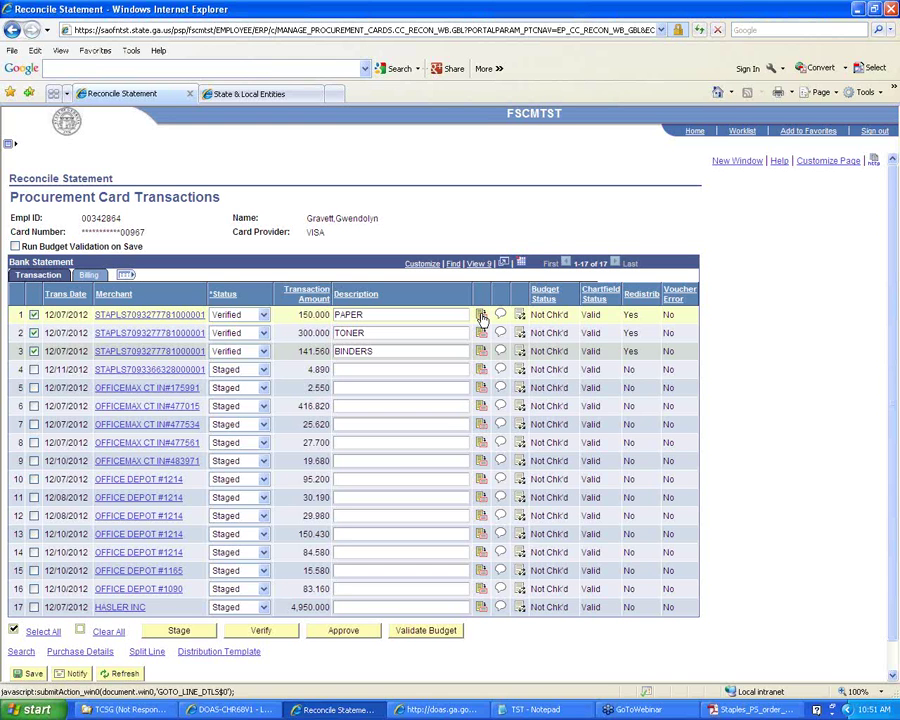
pyautogui.click(481, 316)
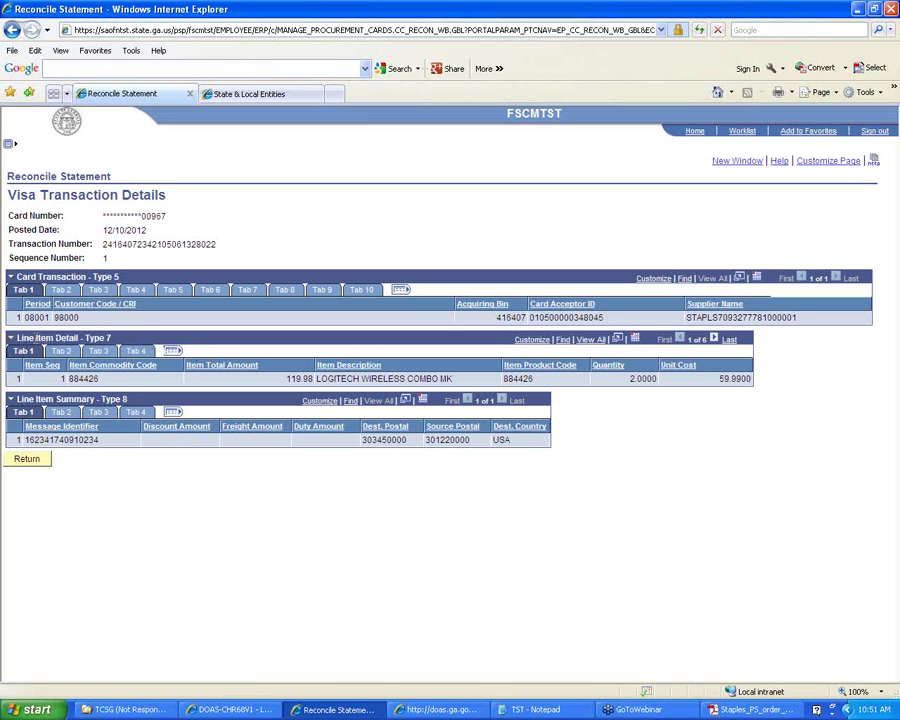
pyautogui.click(591, 340)
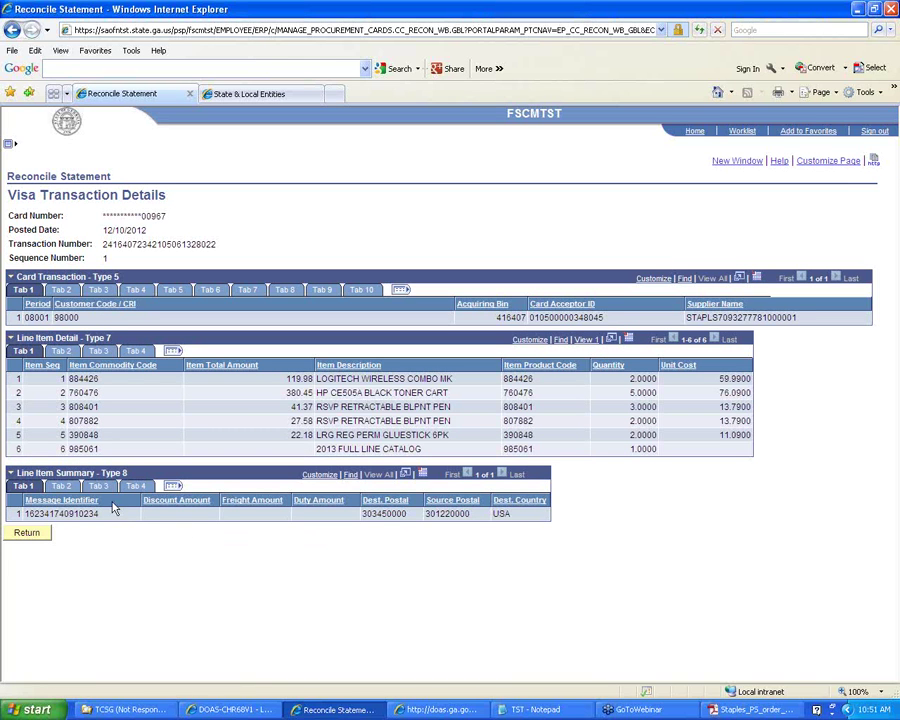
# Return to the Reconcile Statement transaction list
pyautogui.click(25, 533)
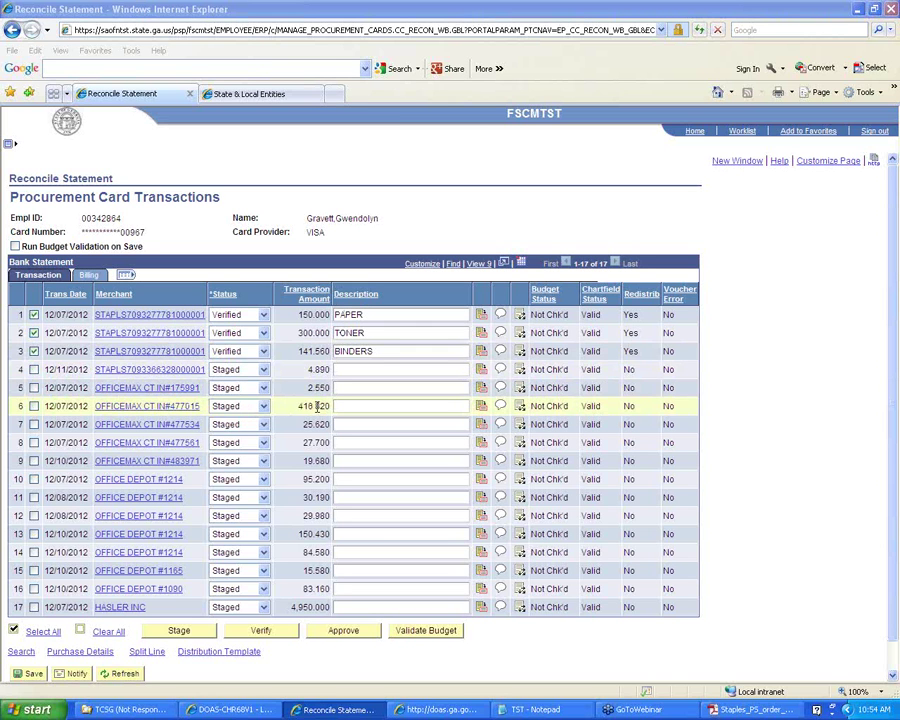
# Enter a 416.82 Dispute Amount for OfficeMax line 6 on the Billing tab and save
pyautogui.click(34, 406)
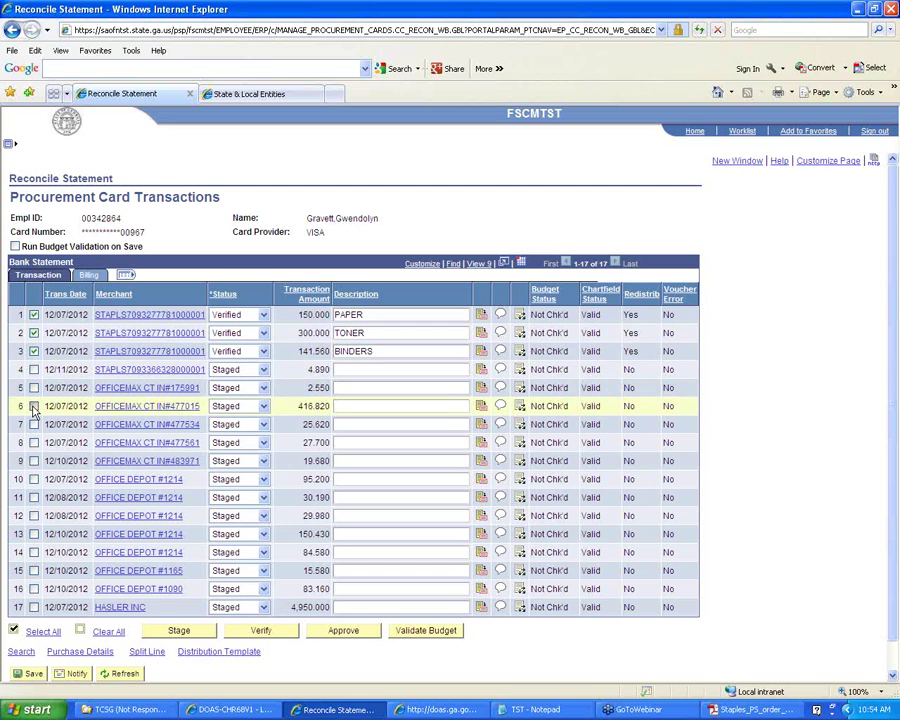
pyautogui.click(88, 275)
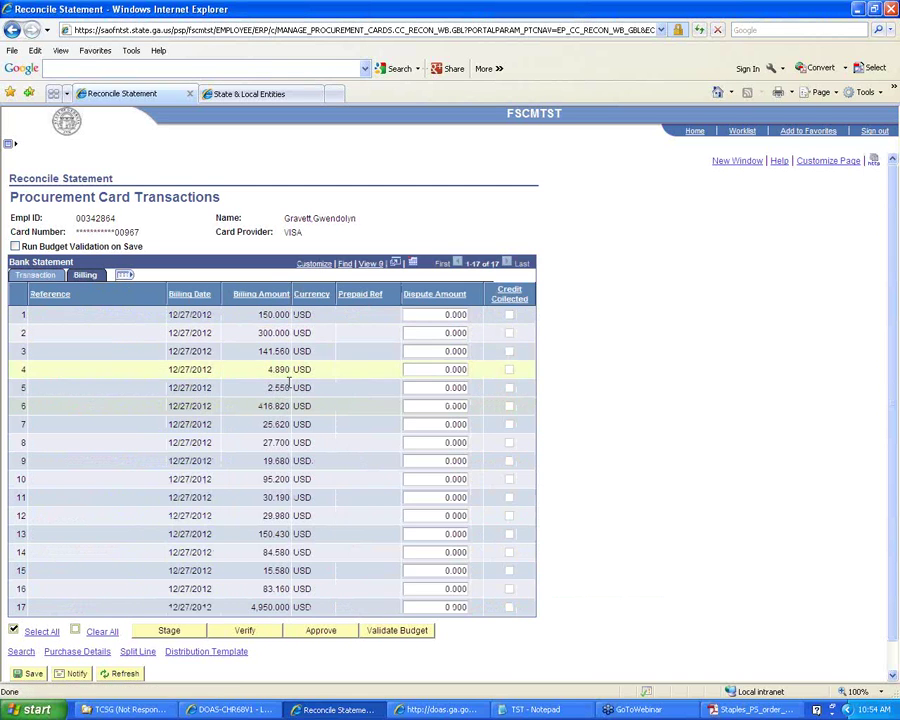
pyautogui.click(416, 406)
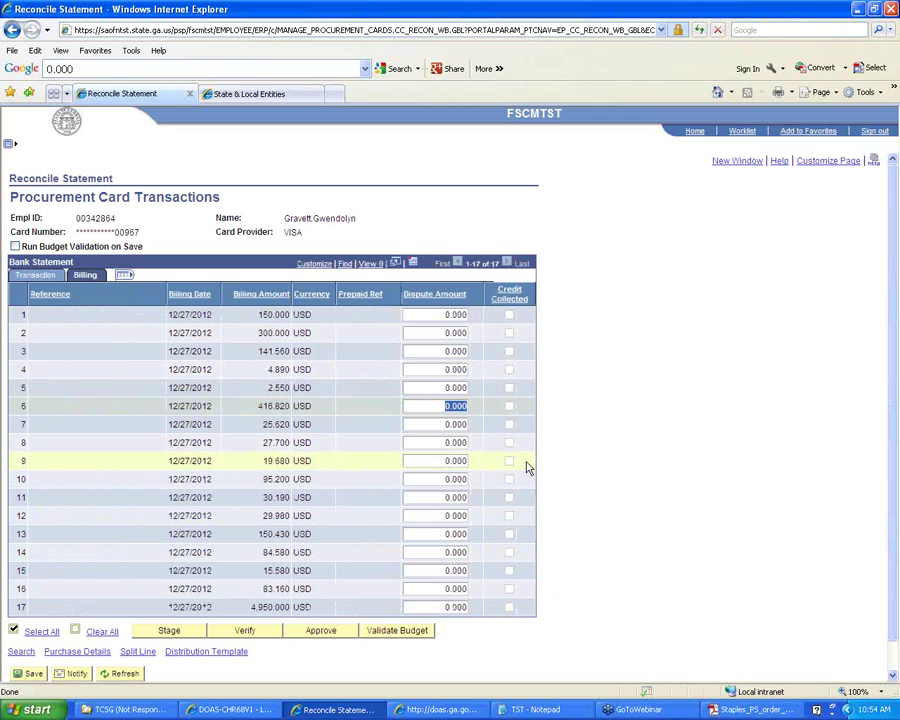
pyautogui.write('416.82')
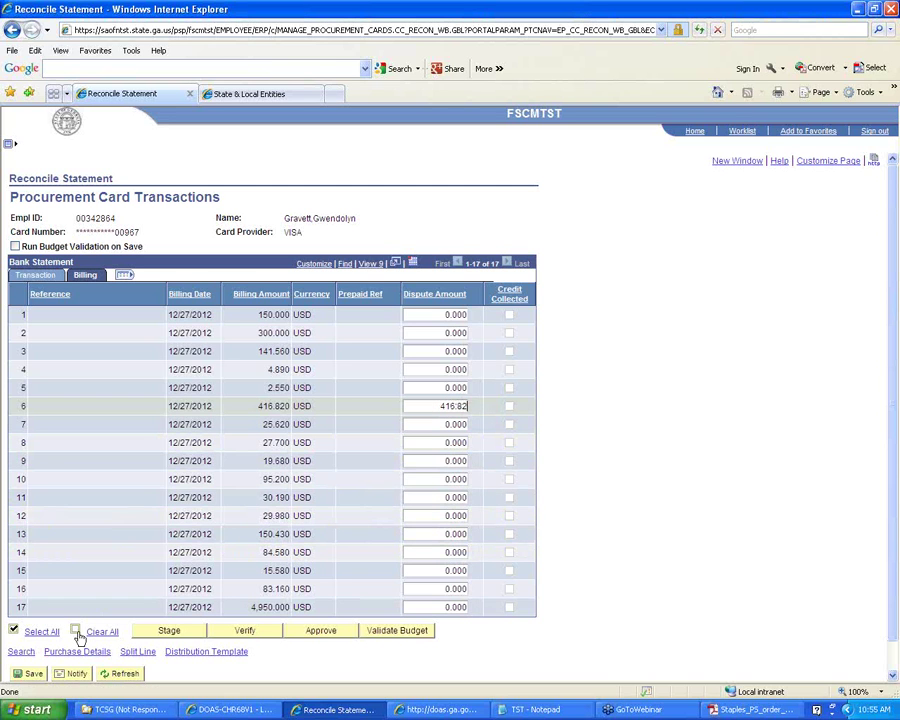
pyautogui.click(36, 675)
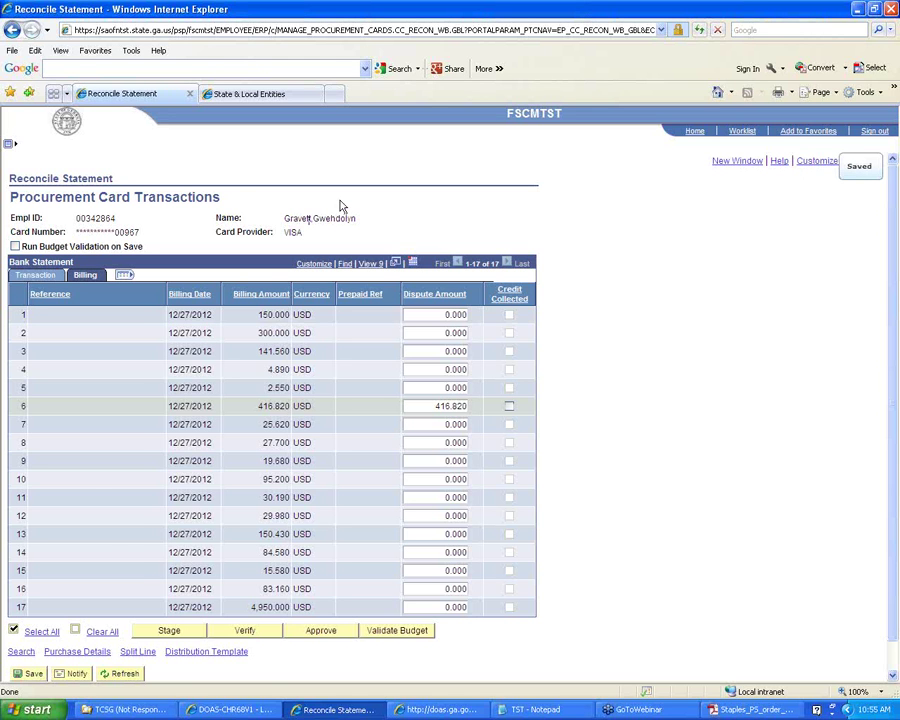
# Paste the copied employee ID into Review Disputes and search for that employee's disputed charges
pyautogui.click(8, 144)
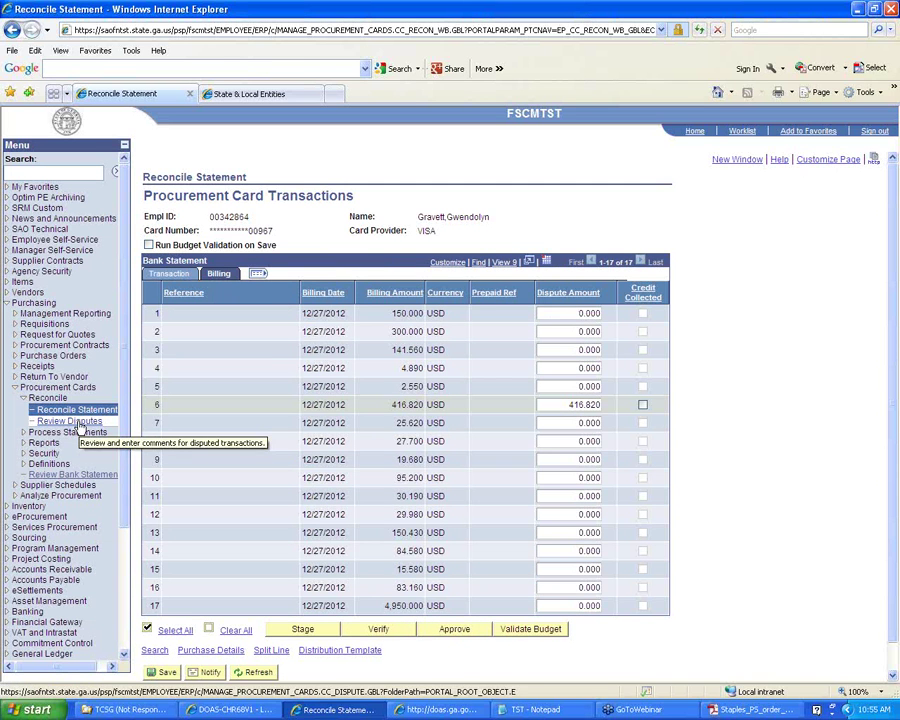
pyautogui.doubleClick(225, 219)
pyautogui.rightClick(225, 222)
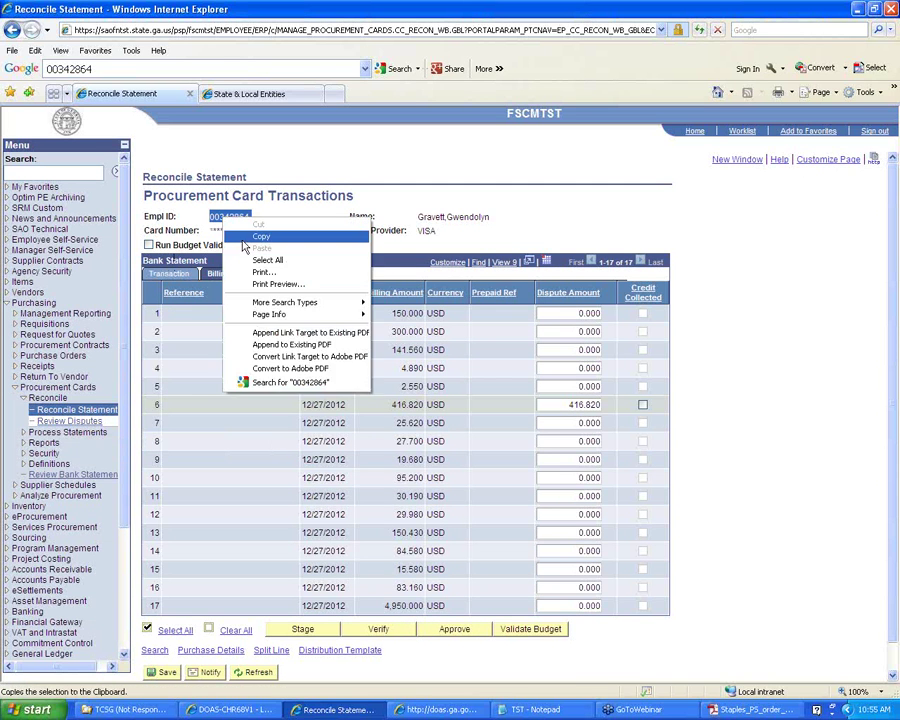
pyautogui.click(226, 234)
pyautogui.click(84, 425)
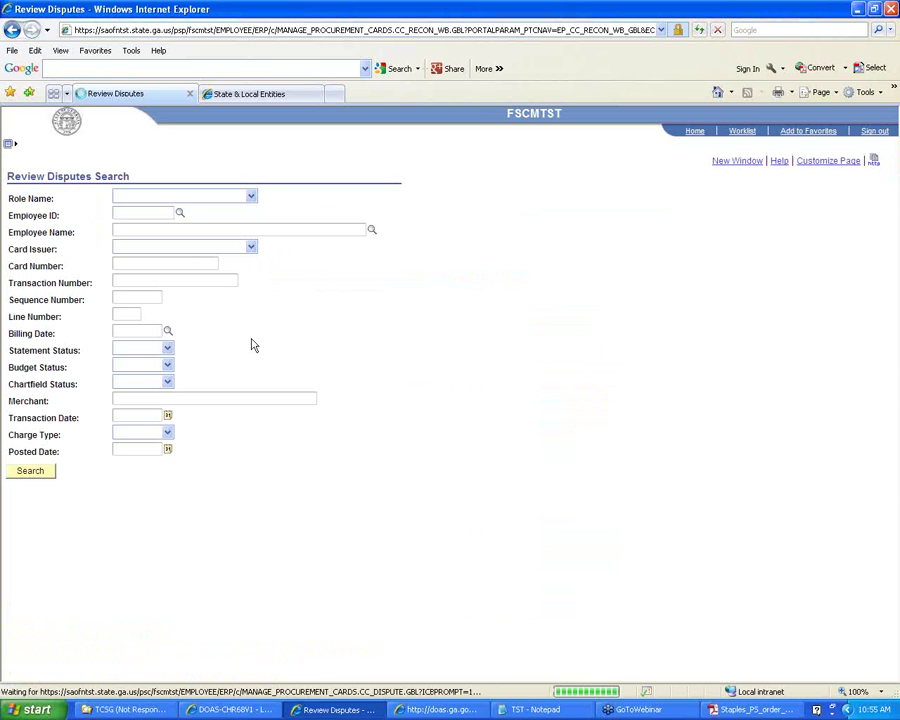
pyautogui.rightClick(155, 213)
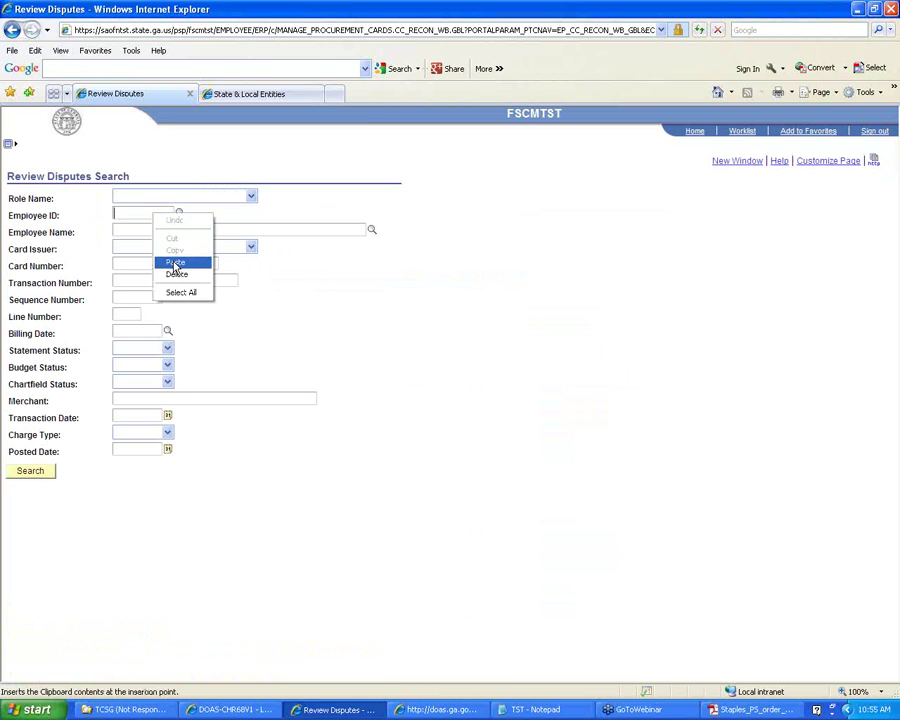
pyautogui.click(175, 262)
pyautogui.click(31, 472)
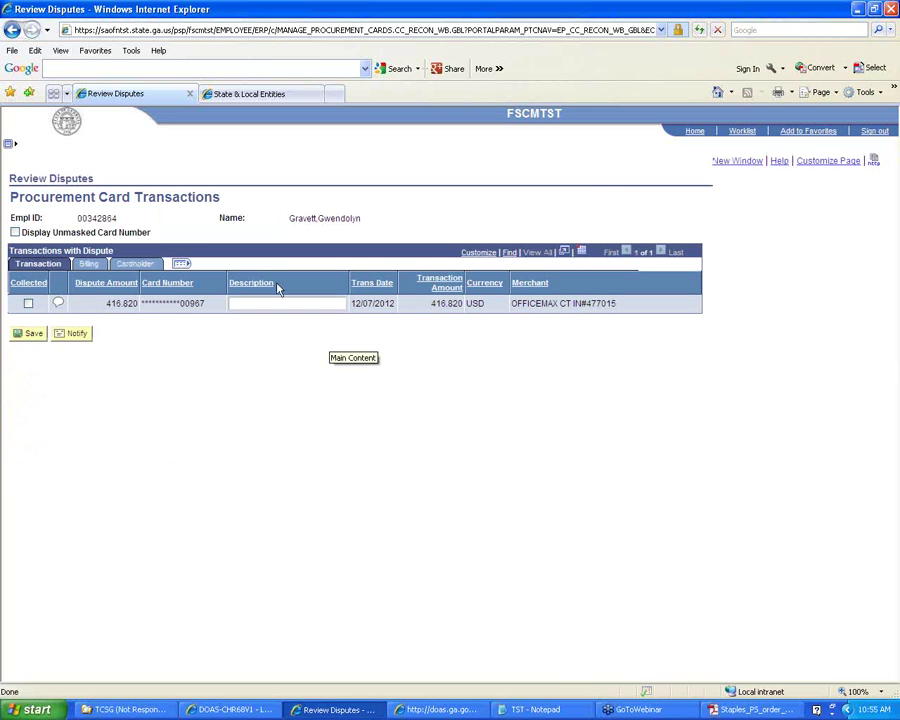
# Tick Collected on the disputed 416.82 OfficeMax charge and save it
pyautogui.click(356, 390)
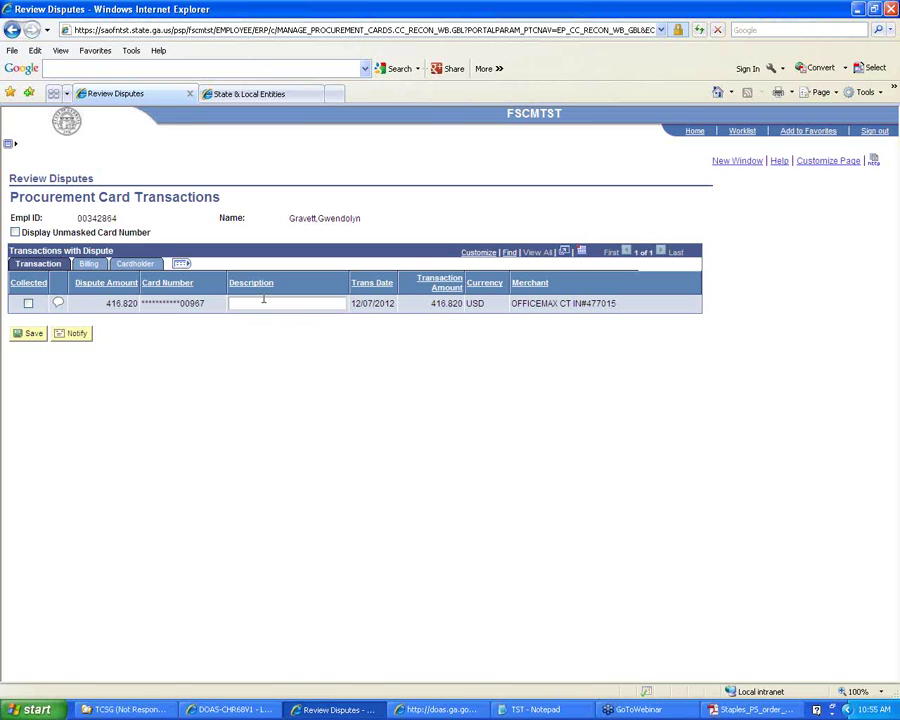
pyautogui.click(28, 303)
pyautogui.click(30, 334)
pyautogui.click(10, 147)
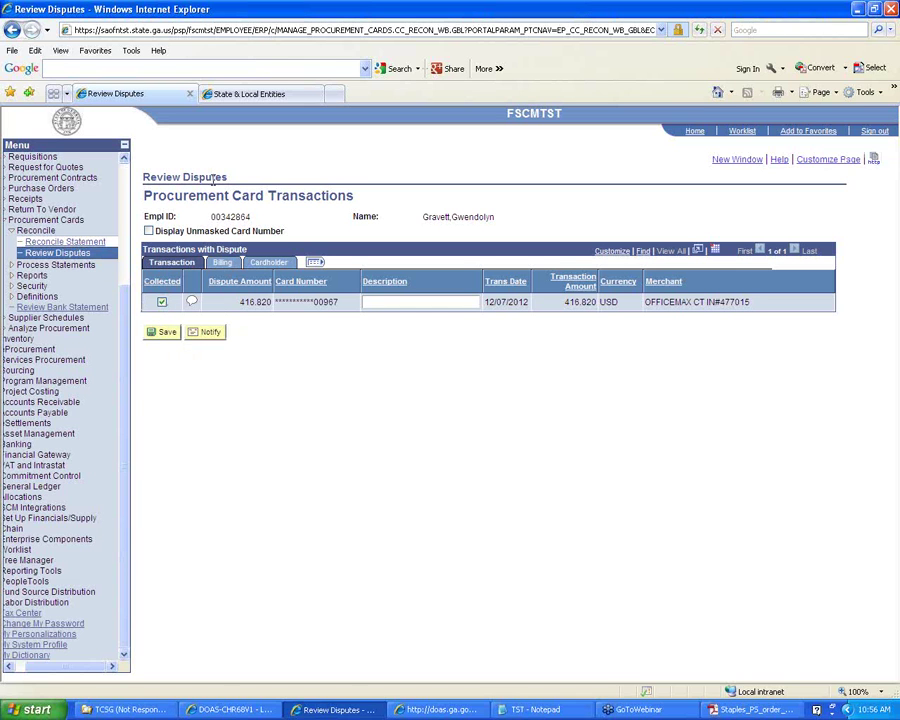
# Reopen the employee's card statement in Reconcile Statement using the pasted Employee ID, now showing 18 lines
pyautogui.click(65, 242)
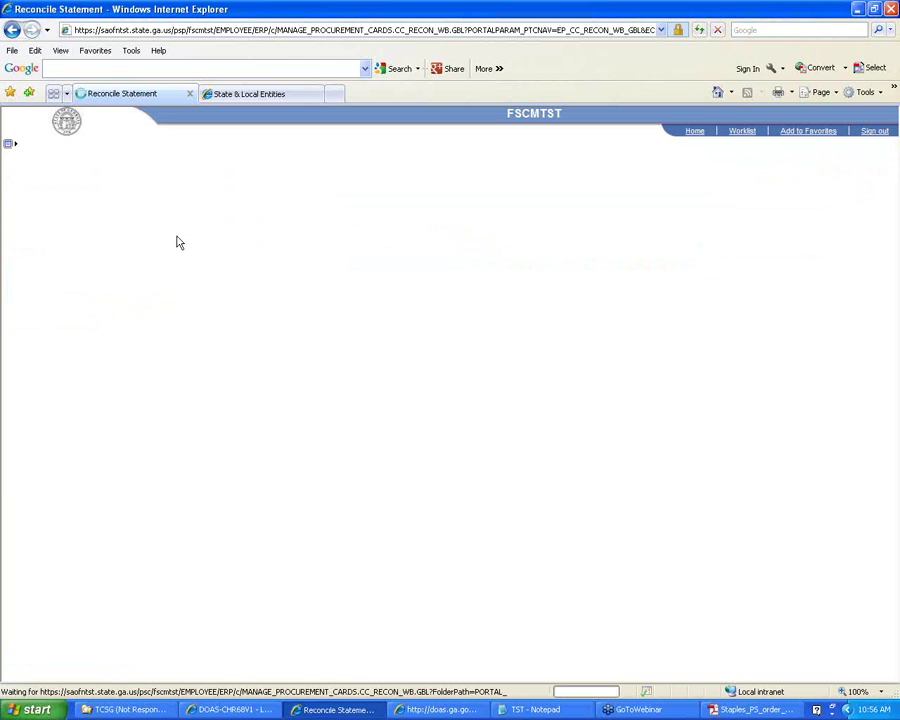
pyautogui.rightClick(155, 214)
pyautogui.click(175, 260)
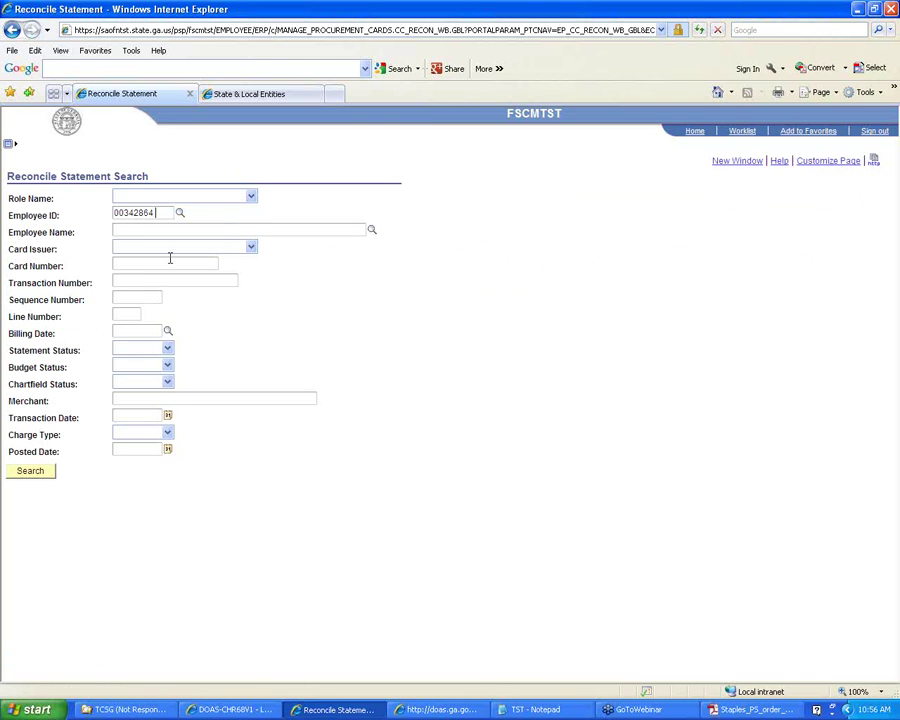
pyautogui.click(30, 471)
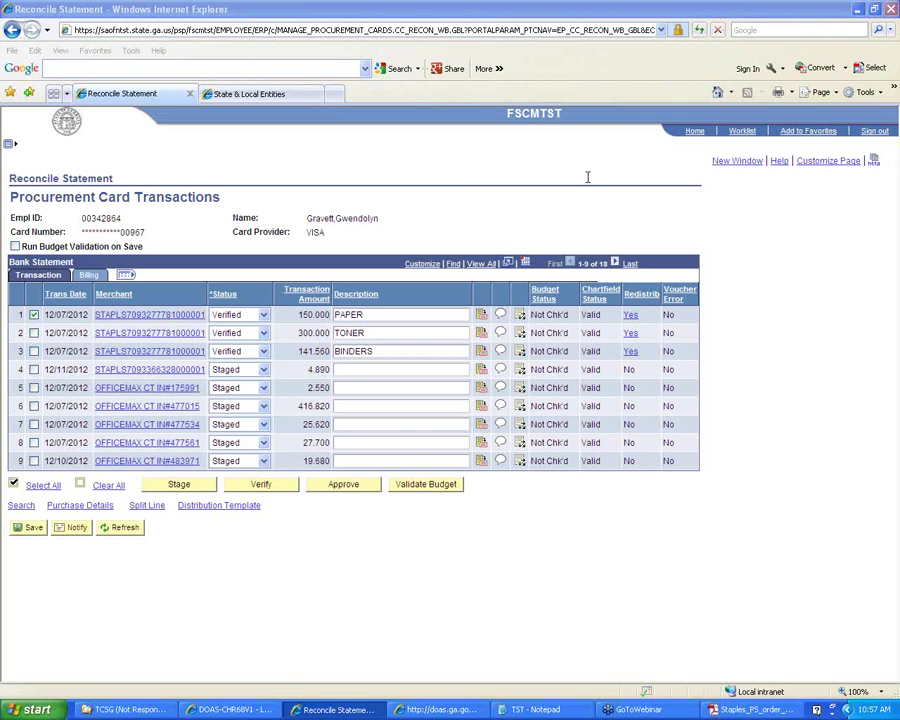
pyautogui.click(10, 148)
pyautogui.scroll(2, 125, 300)
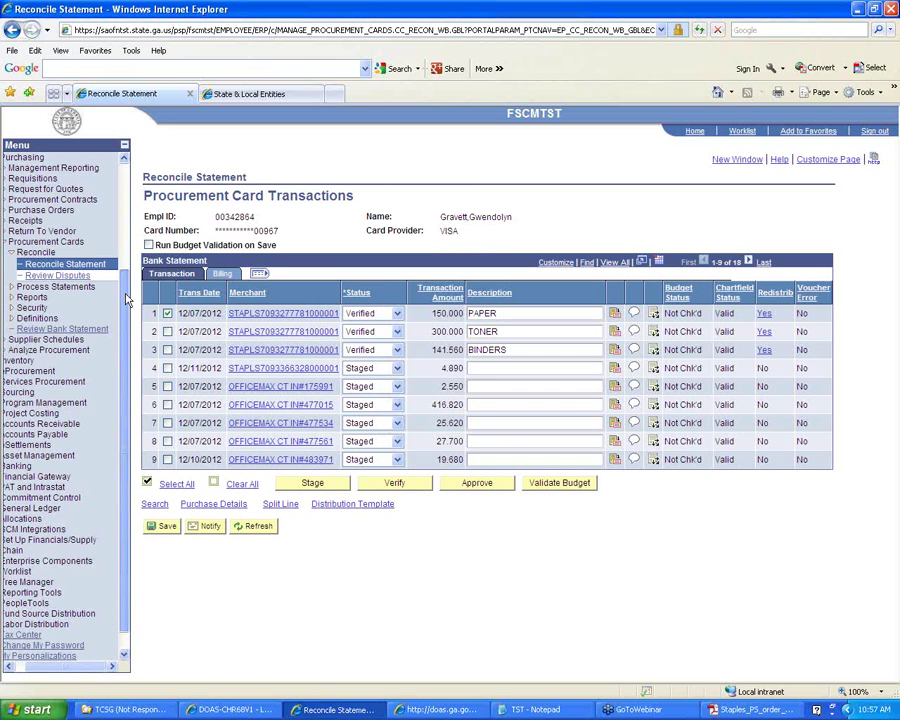
pyautogui.scroll(-1, 69, 364)
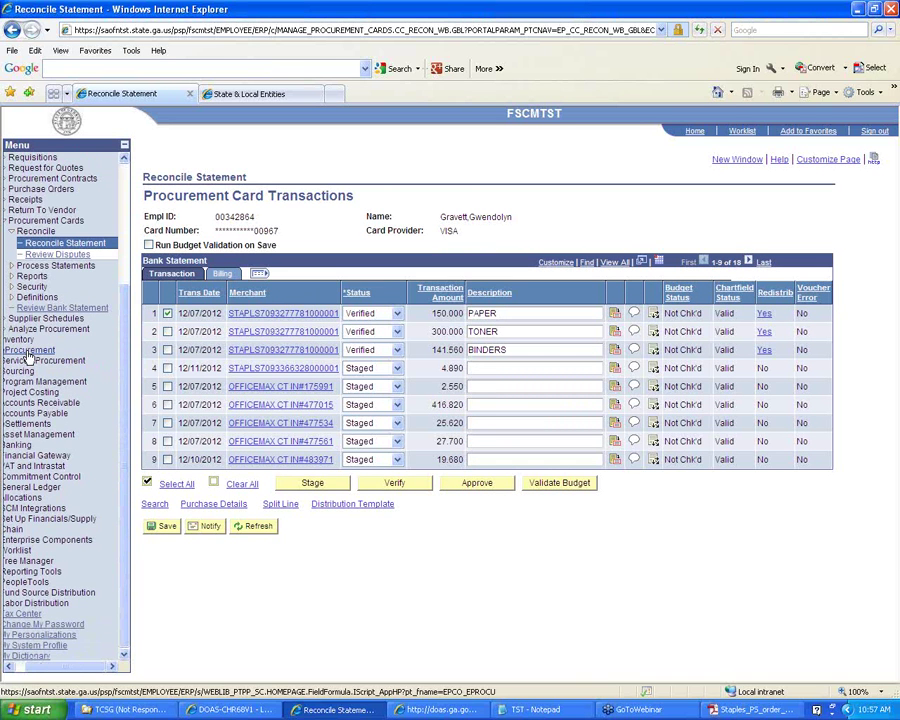
# Check eProcurement's Manage Requisitions, which finds no requisitions, then go to the Procurement Card Center
pyautogui.click(28, 354)
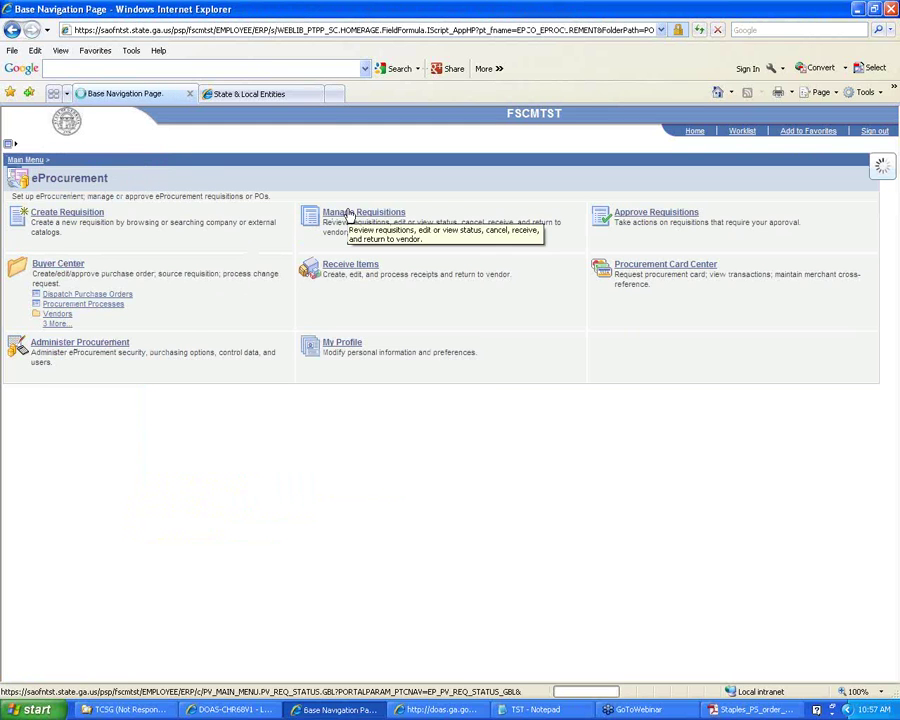
pyautogui.click(349, 213)
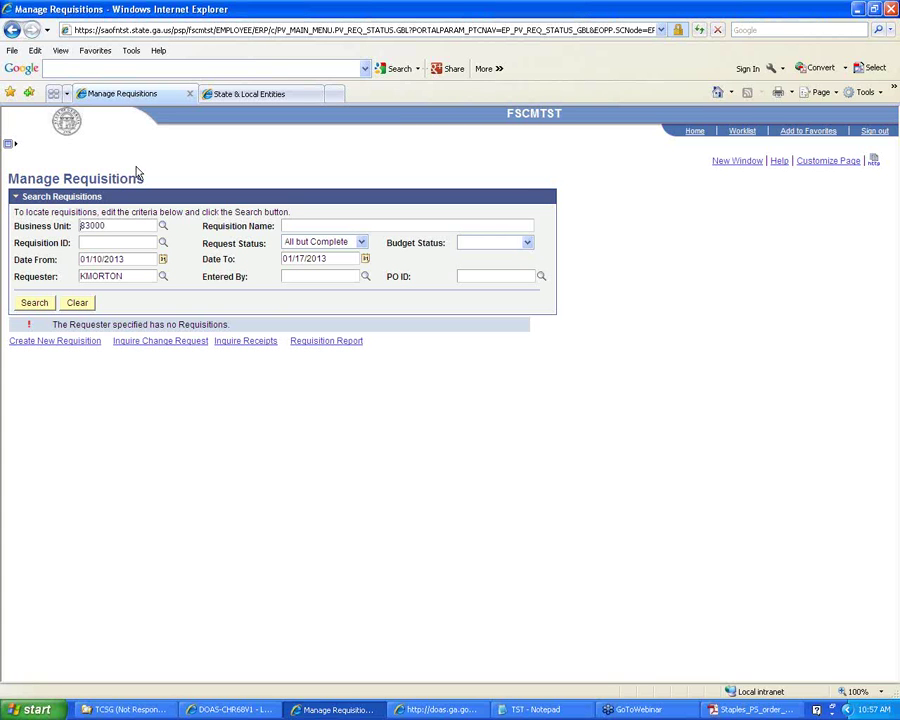
pyautogui.click(8, 146)
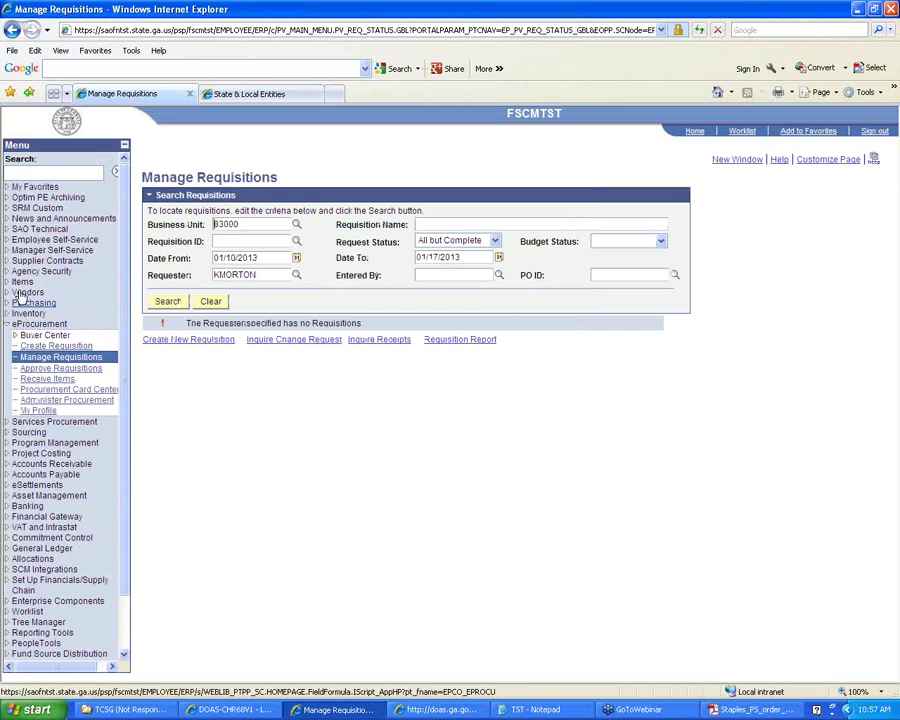
pyautogui.click(59, 392)
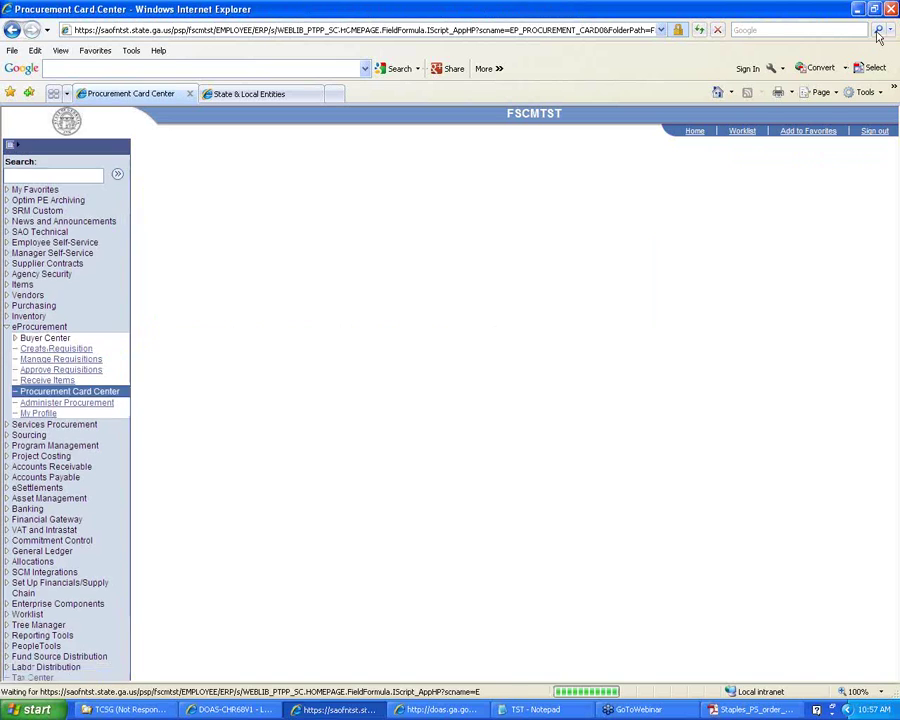
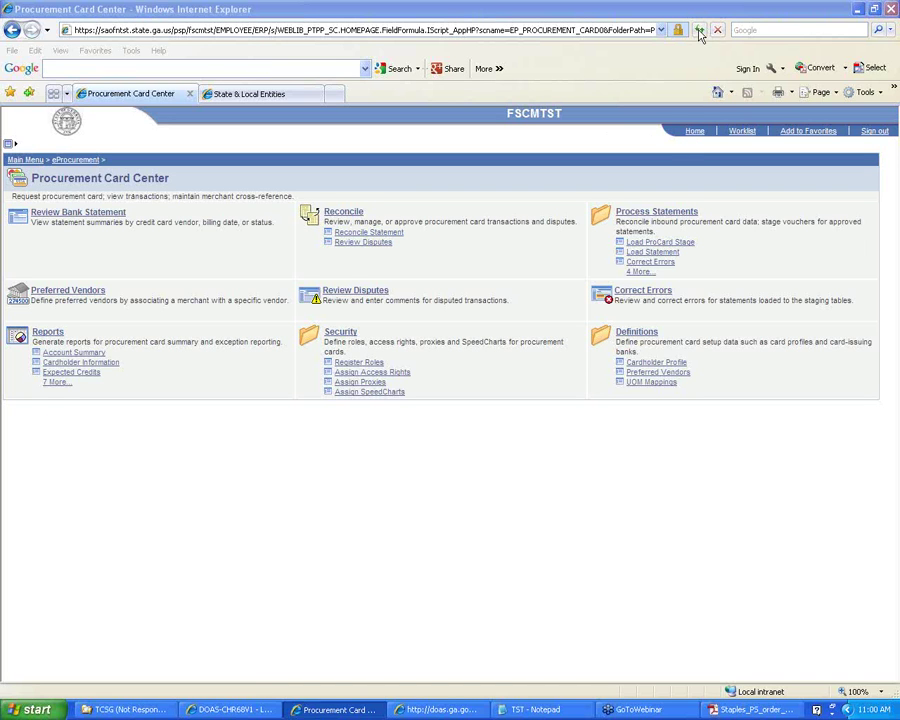
# Leave the Procurement Card Center and go back to the PeopleSoft home page
pyautogui.click(697, 136)
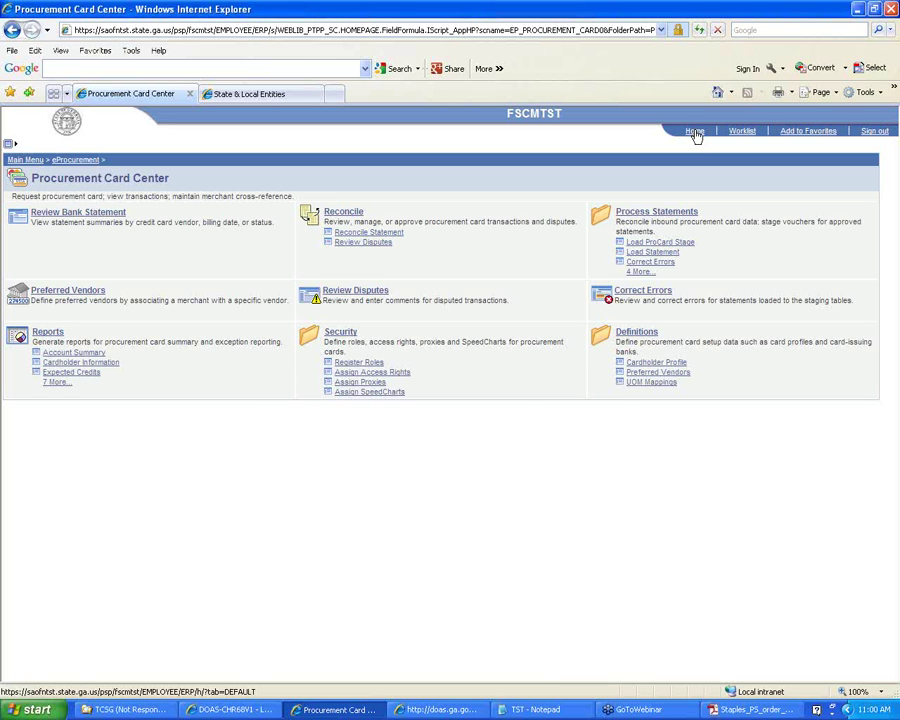
pyautogui.click(697, 134)
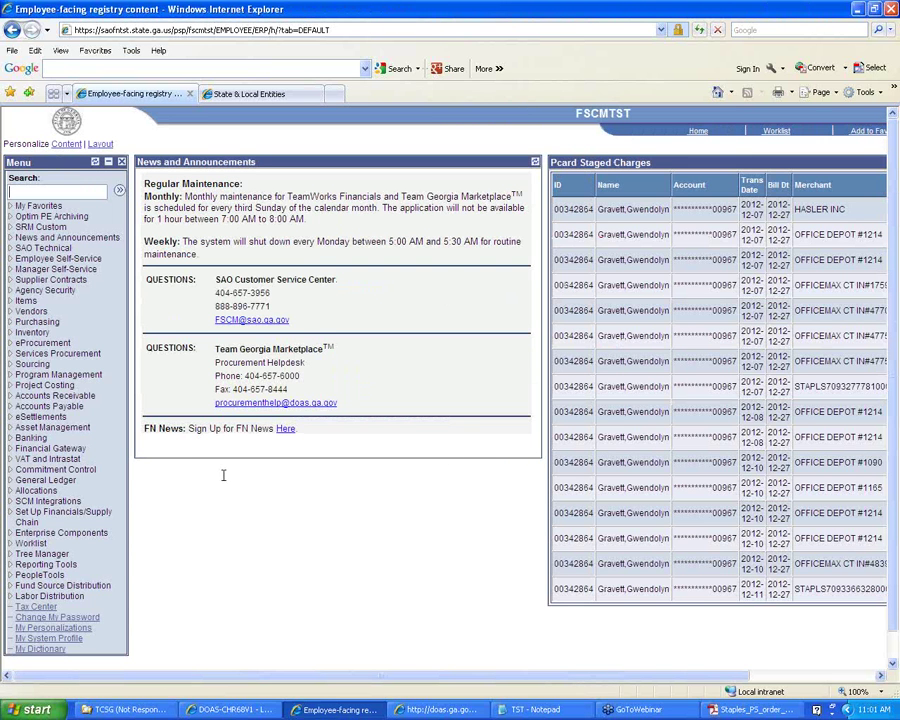
pyautogui.moveTo(428, 676); pyautogui.dragTo(313, 596)
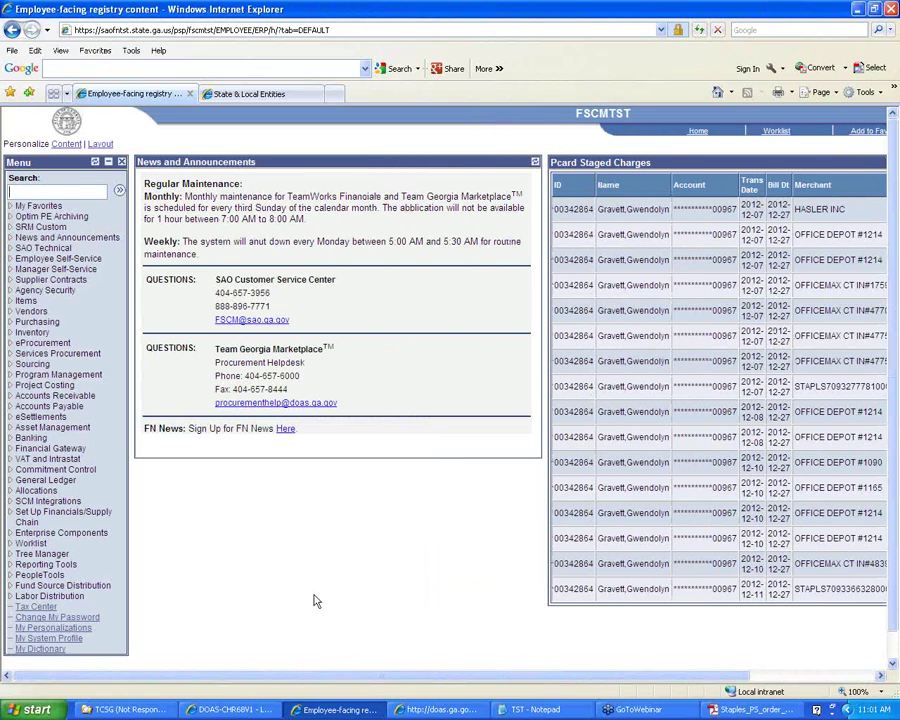
# Swap the Pcard Staged Charges pagelet for Pcard Verified charges in Personalize Content
pyautogui.click(74, 147)
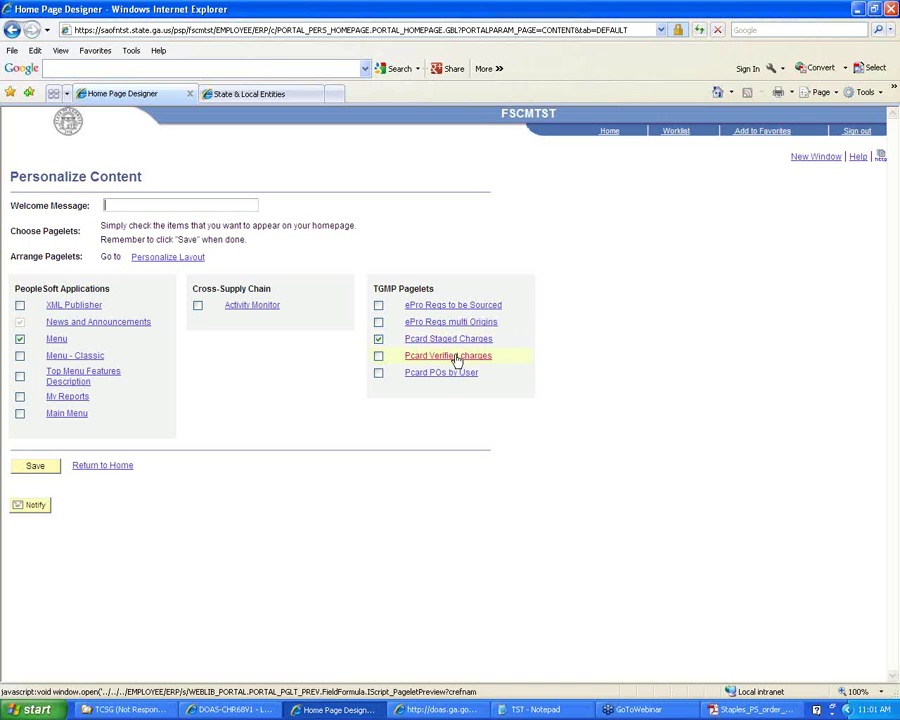
pyautogui.click(378, 357)
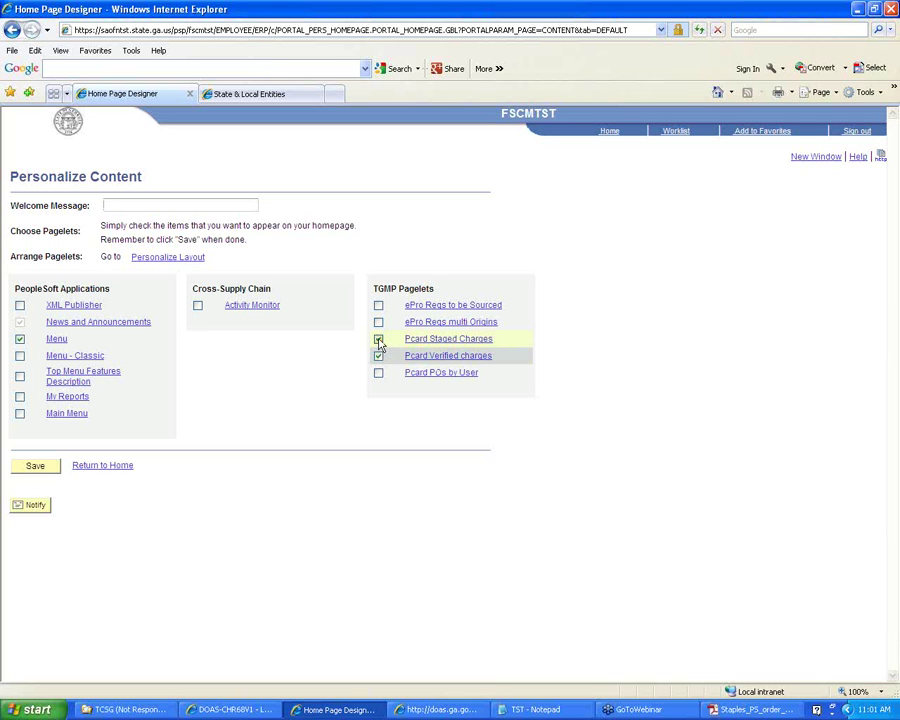
pyautogui.click(379, 340)
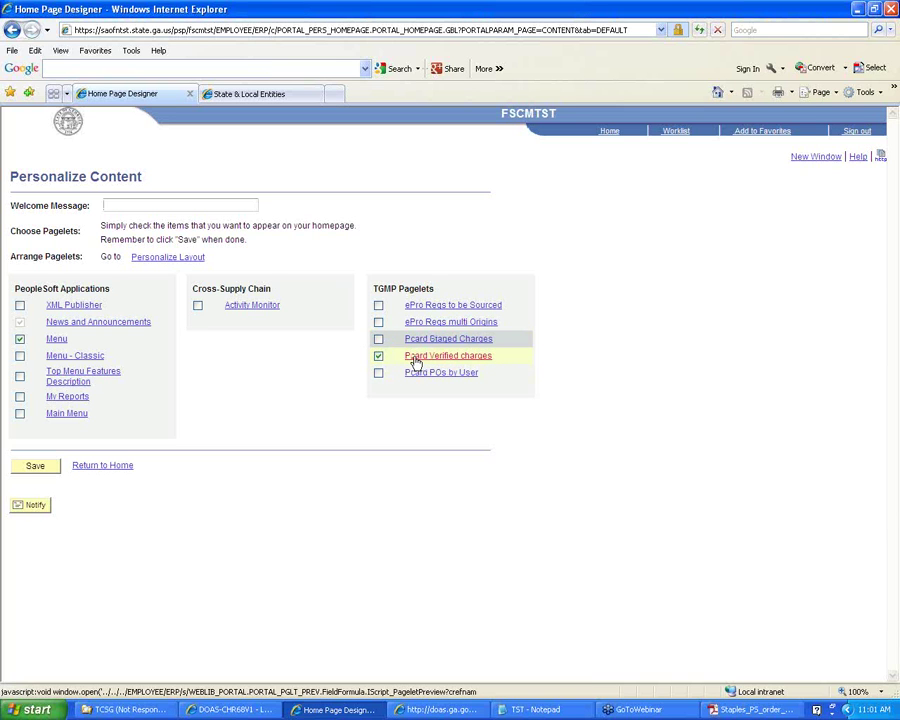
pyautogui.click(179, 258)
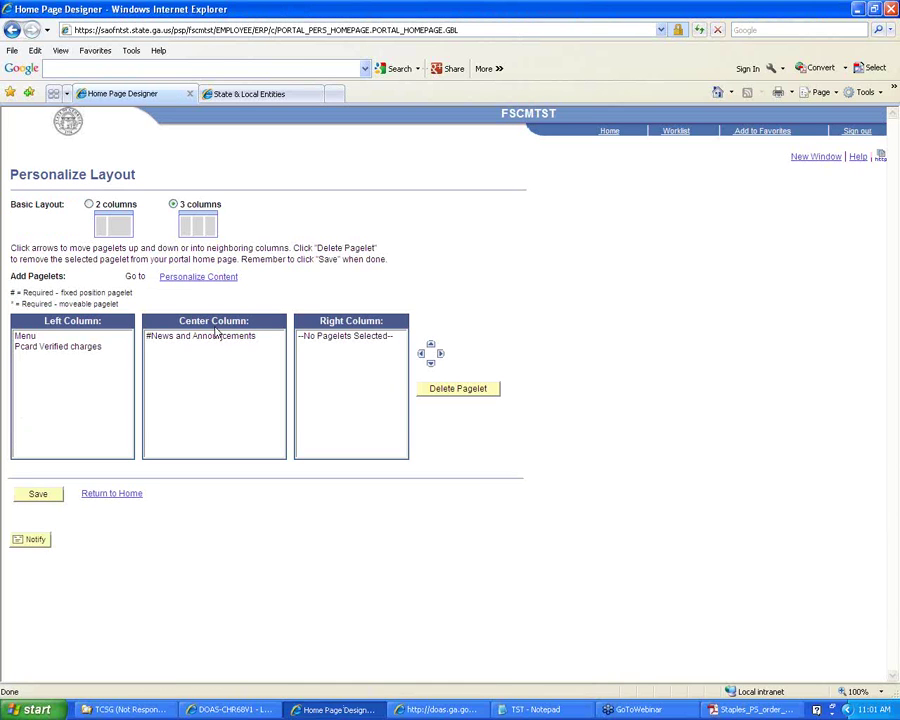
# Move Pcard Verified charges into the Right Column of the three-column layout and save
pyautogui.click(58, 348)
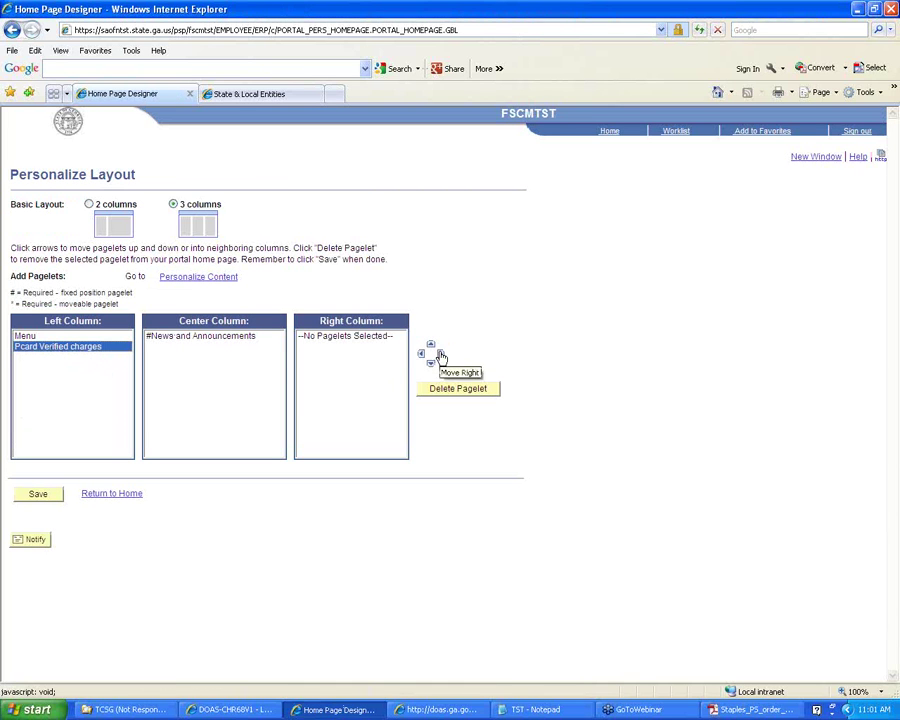
pyautogui.click(90, 205)
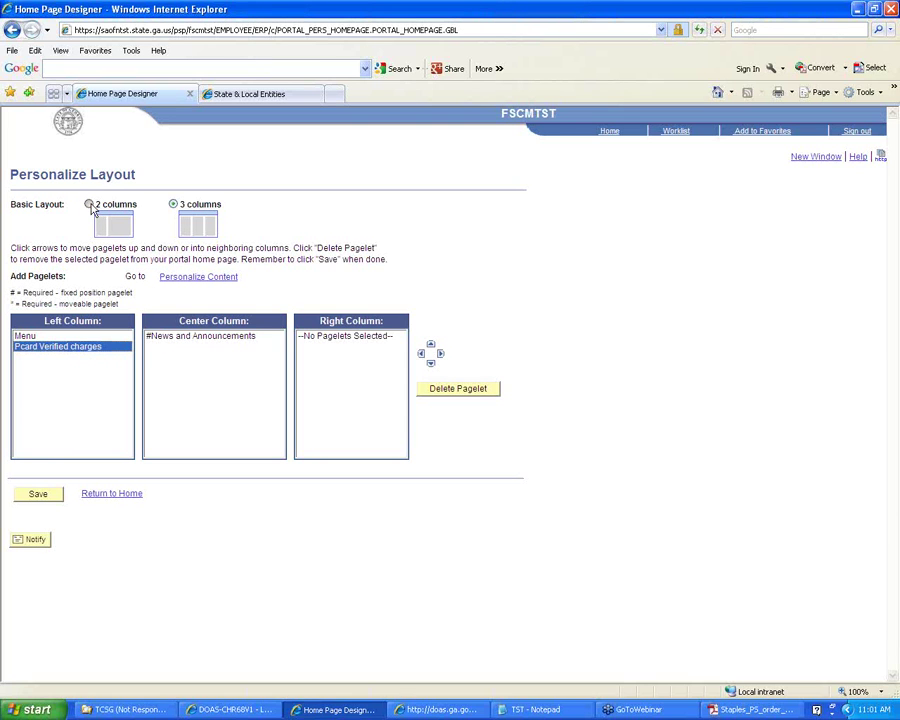
pyautogui.click(174, 205)
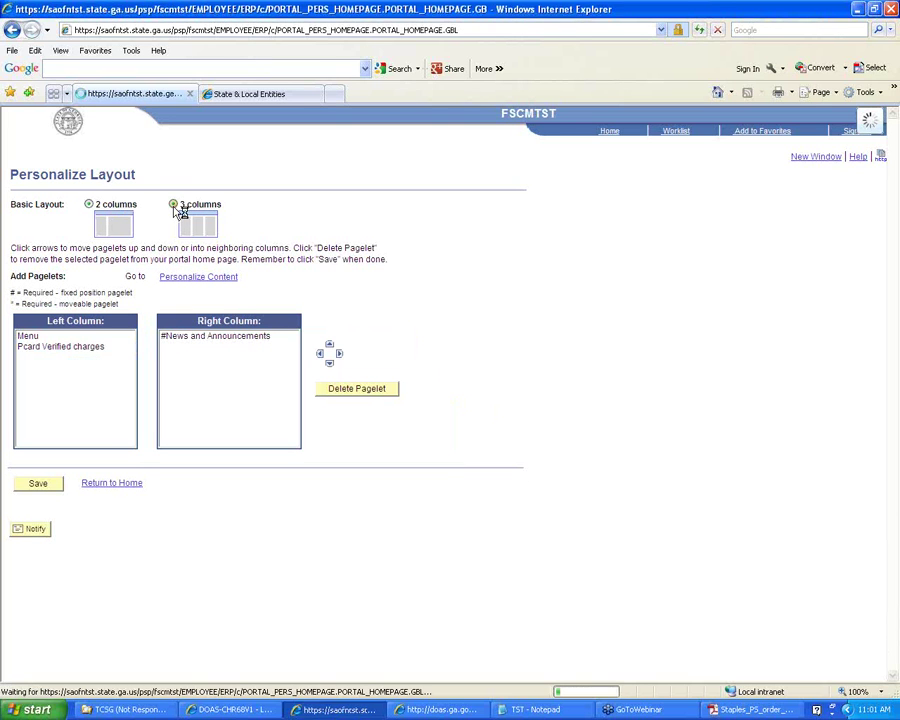
pyautogui.click(82, 347)
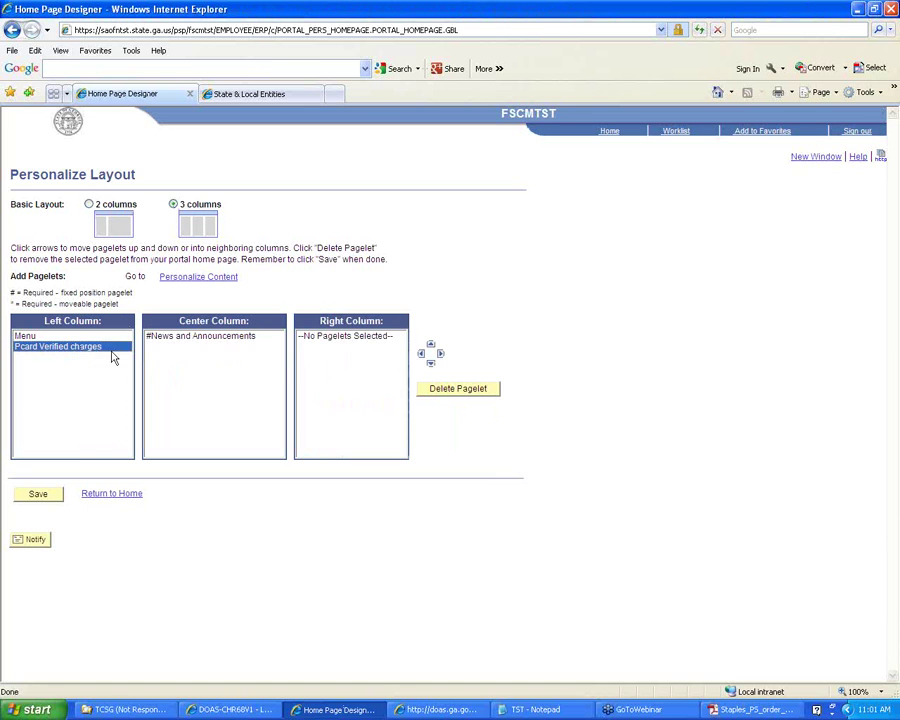
pyautogui.click(441, 353)
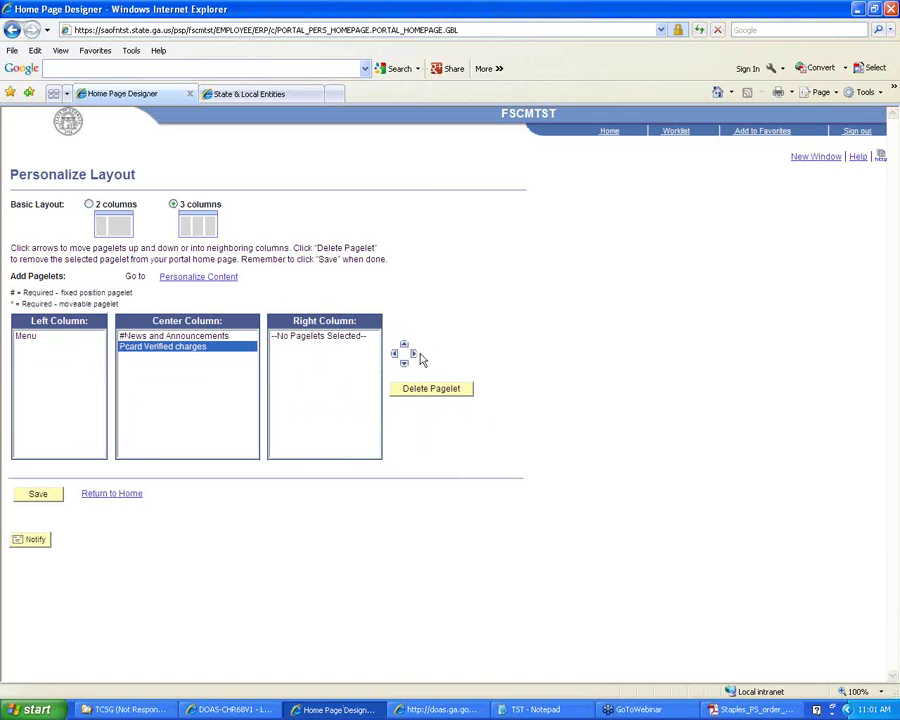
pyautogui.click(413, 354)
pyautogui.click(38, 494)
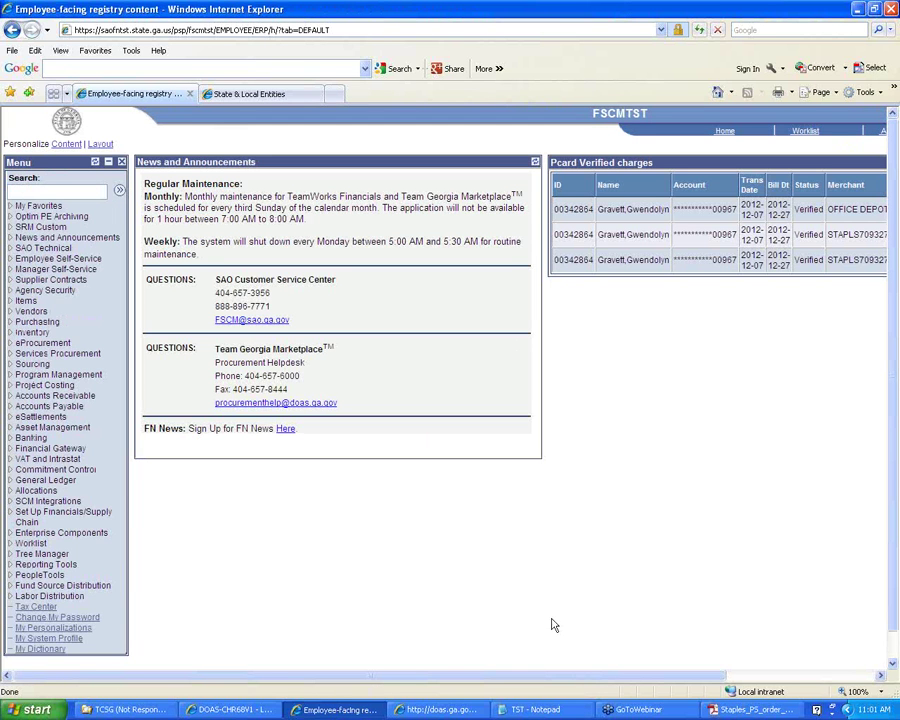
pyautogui.moveTo(540, 680); pyautogui.dragTo(690, 680)
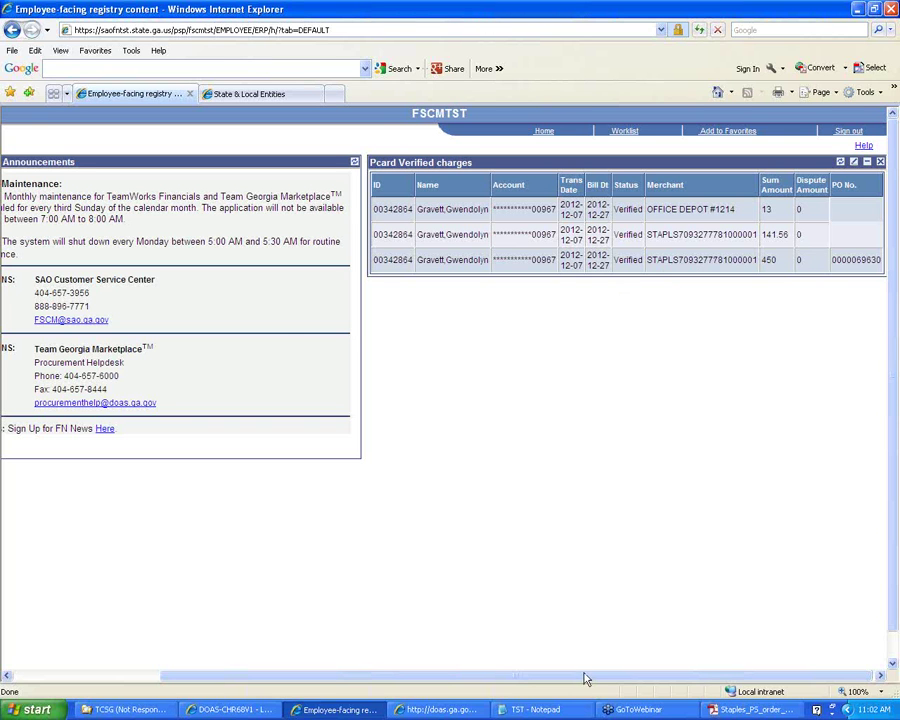
pyautogui.moveTo(582, 673); pyautogui.dragTo(355, 638)
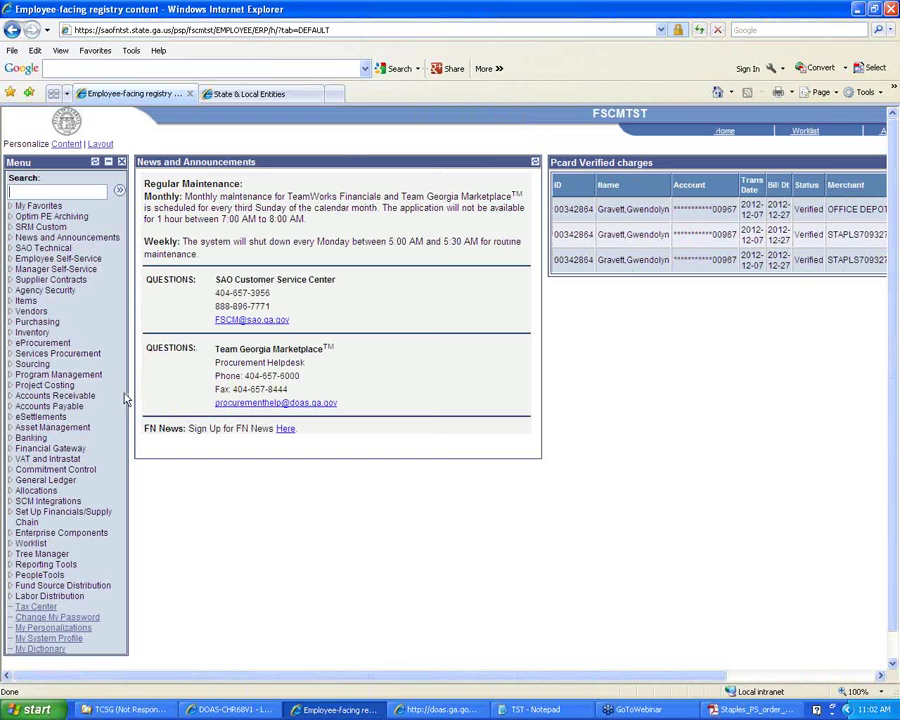
# Navigate eProcurement > Procurement Card Center > Reconcile Statement
pyautogui.click(42, 345)
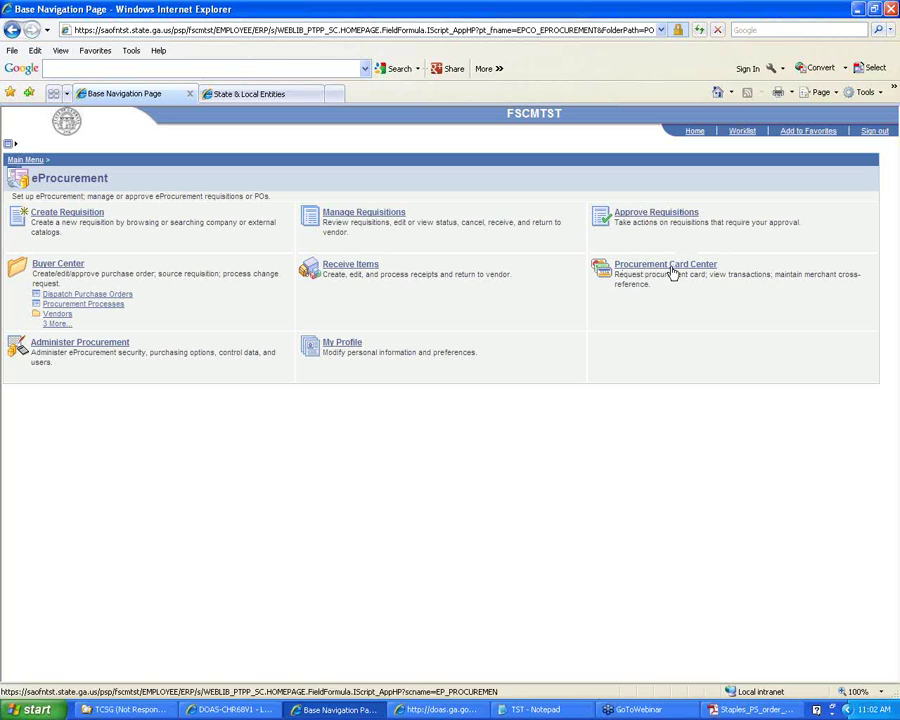
pyautogui.click(632, 266)
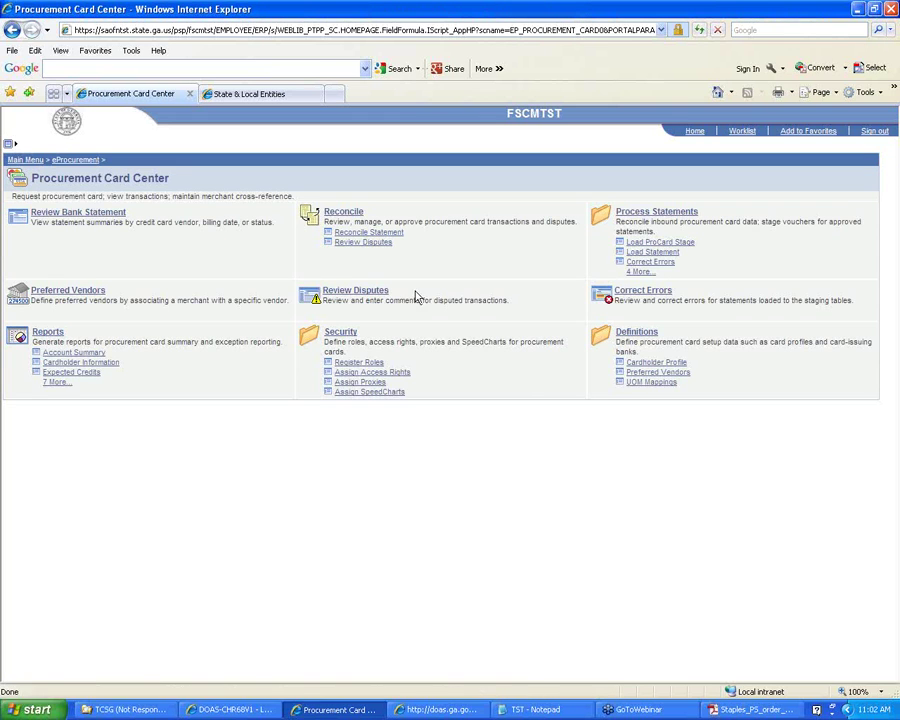
pyautogui.click(365, 236)
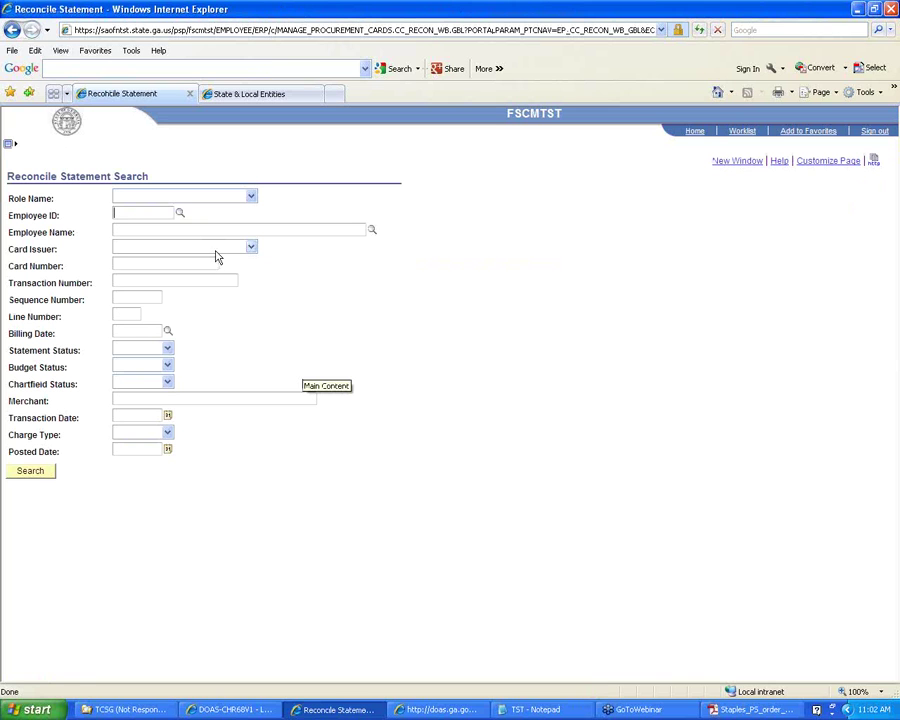
# Set Card Issuer to VISA and paste the cardholder's Employee ID
pyautogui.click(216, 254)
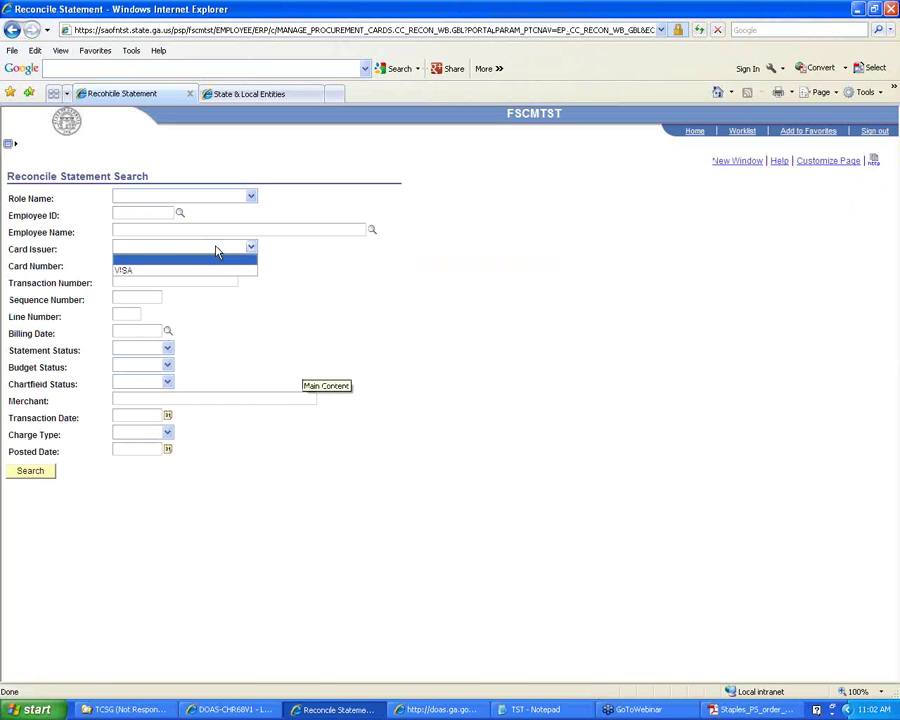
pyautogui.click(211, 271)
pyautogui.click(153, 207)
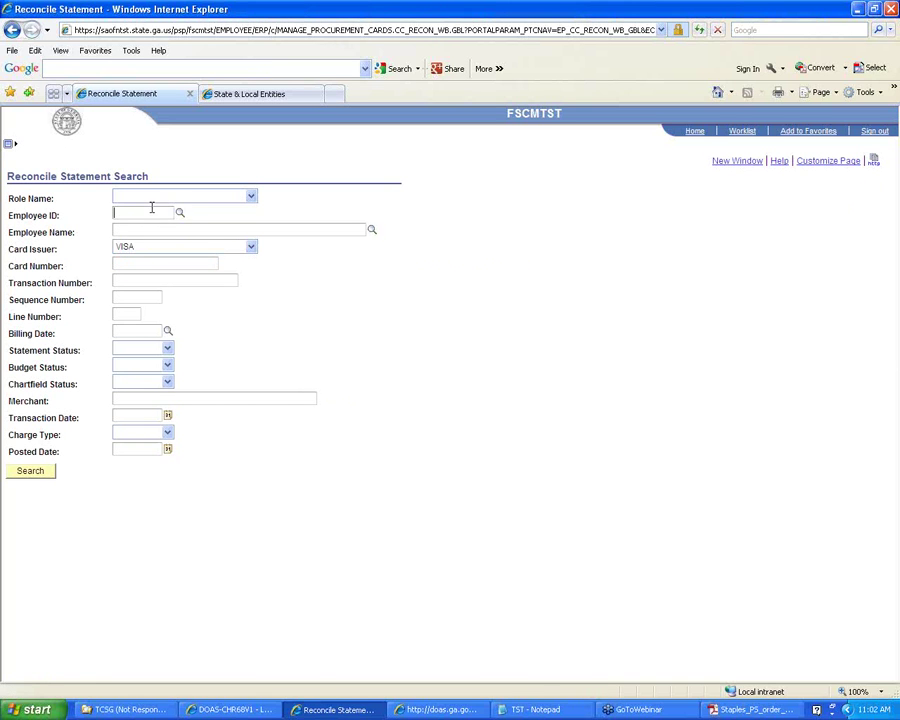
pyautogui.rightClick(153, 209)
pyautogui.click(175, 258)
pyautogui.doubleClick(138, 212)
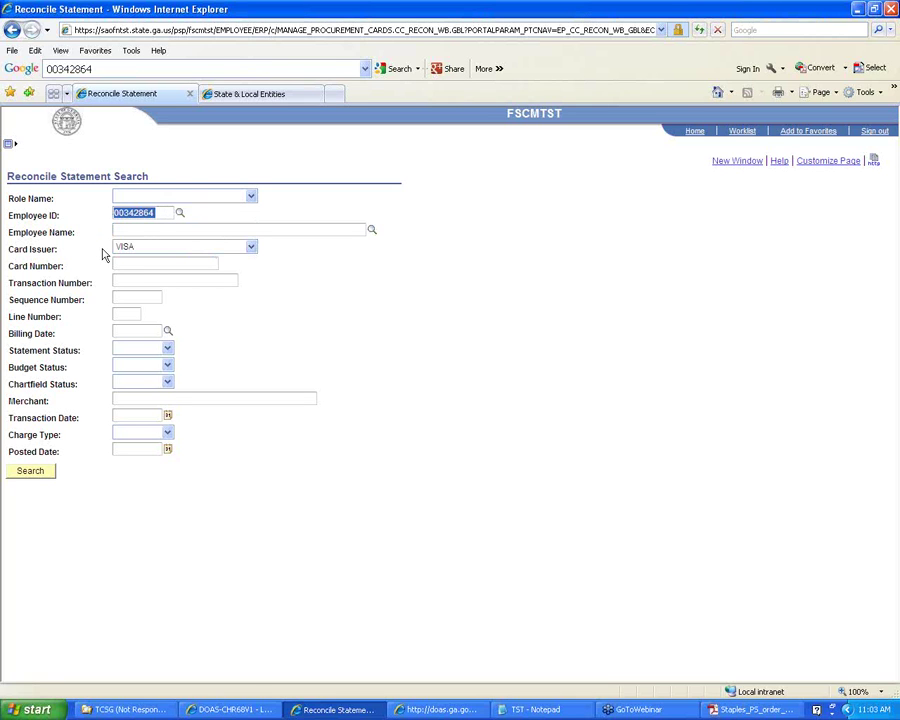
pyautogui.click(221, 348)
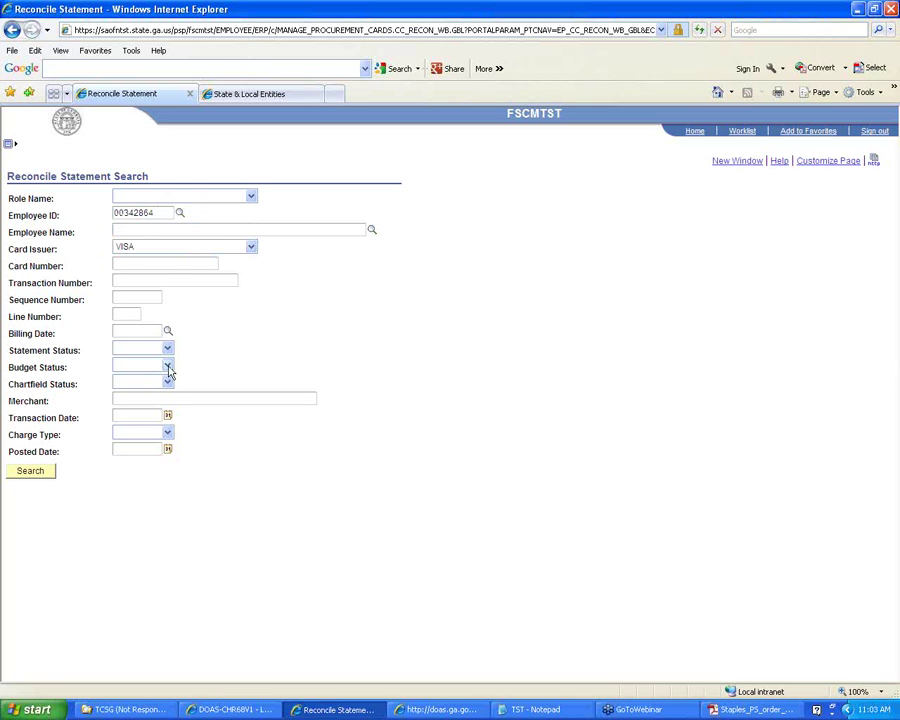
# Choose Statement Status Verified, enter Billing Date 12/27/2012, and run the search
pyautogui.click(166, 348)
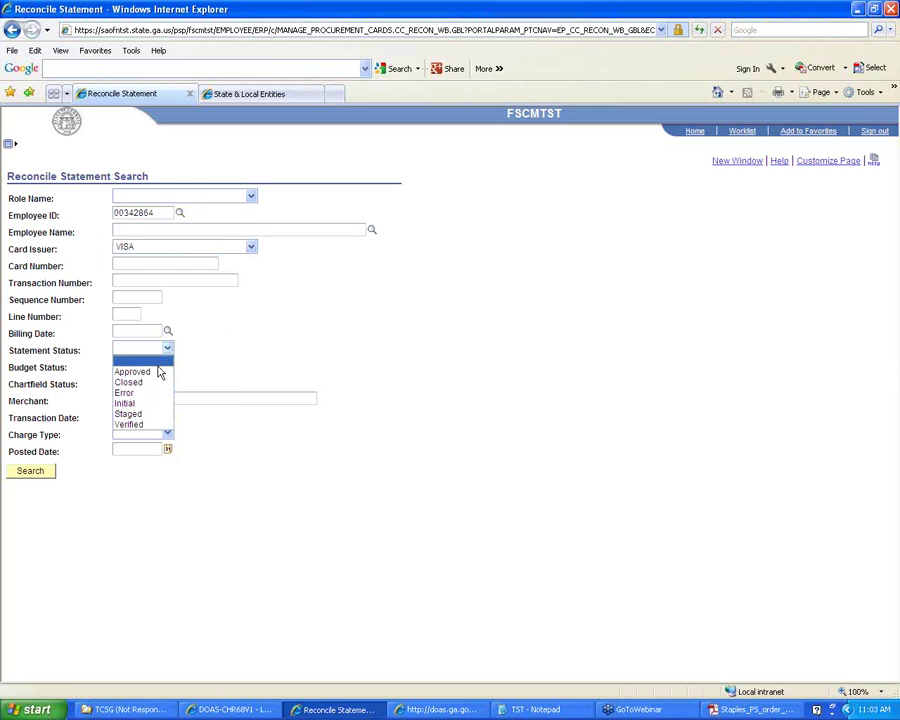
pyautogui.click(150, 424)
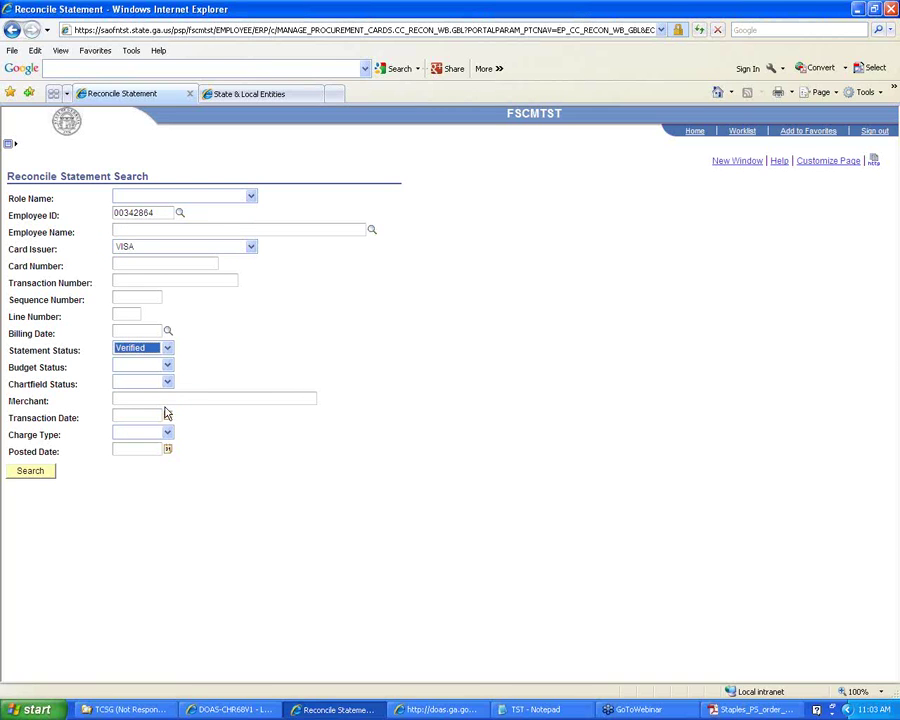
pyautogui.click(130, 329)
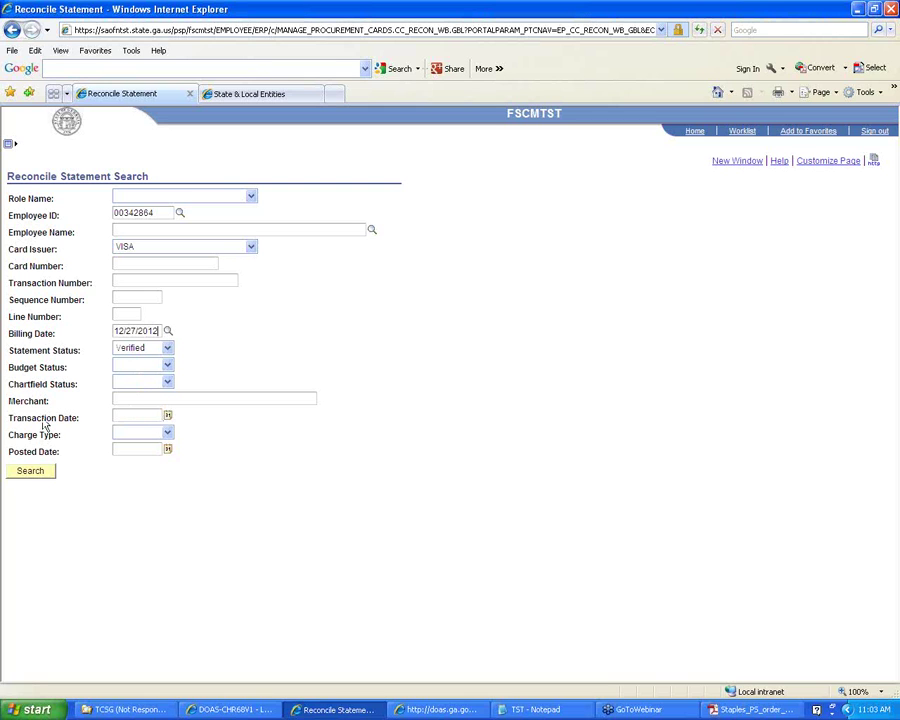
pyautogui.click(31, 472)
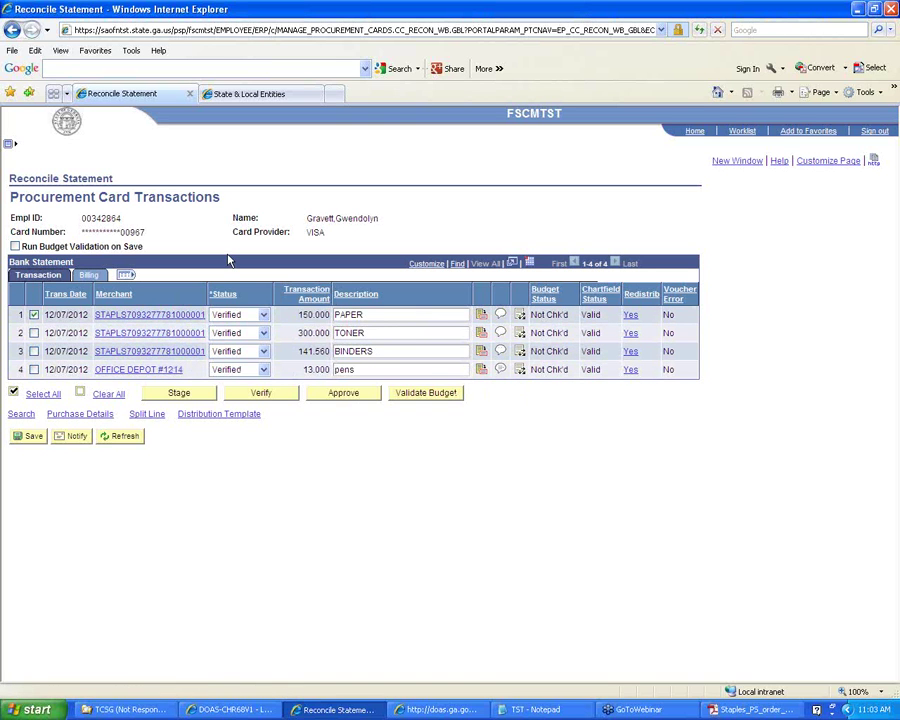
# Set all four card transactions (paper, toner, binders, pens) to Approved and save
pyautogui.click(40, 397)
pyautogui.click(339, 395)
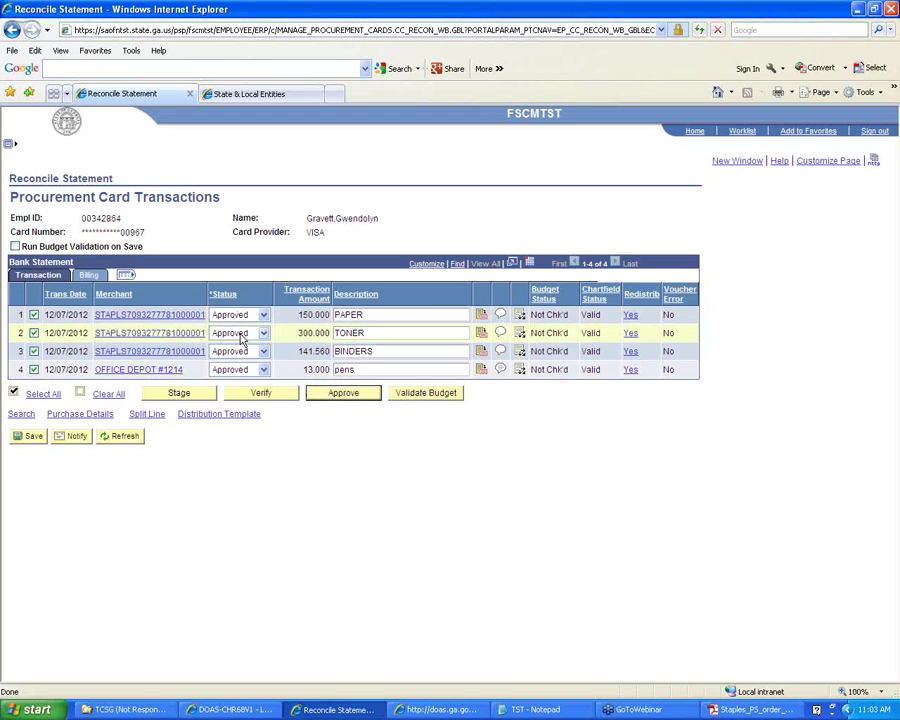
pyautogui.click(17, 437)
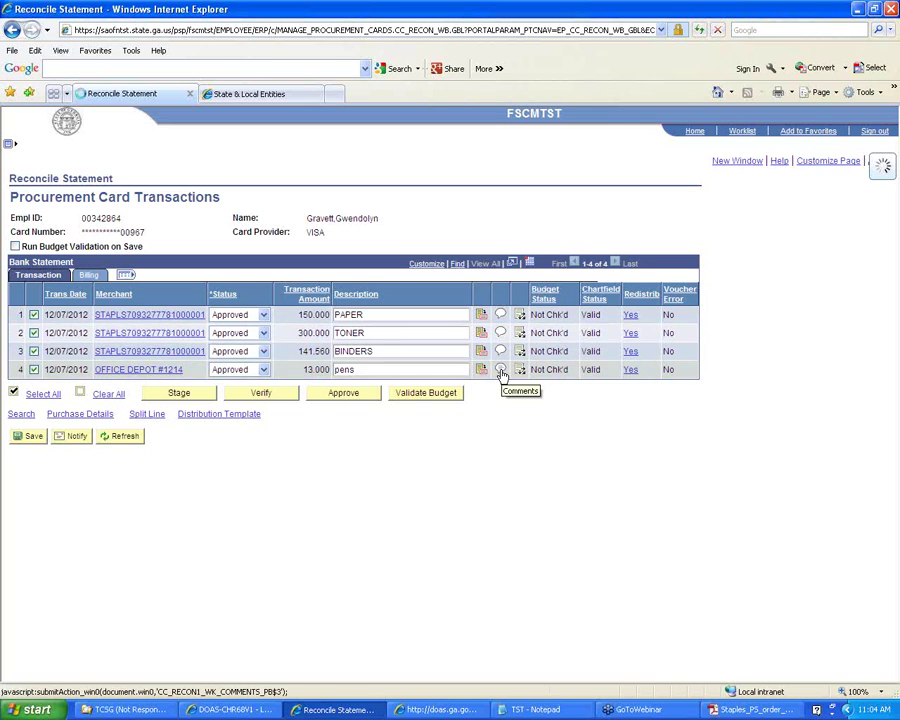
pyautogui.click(501, 371)
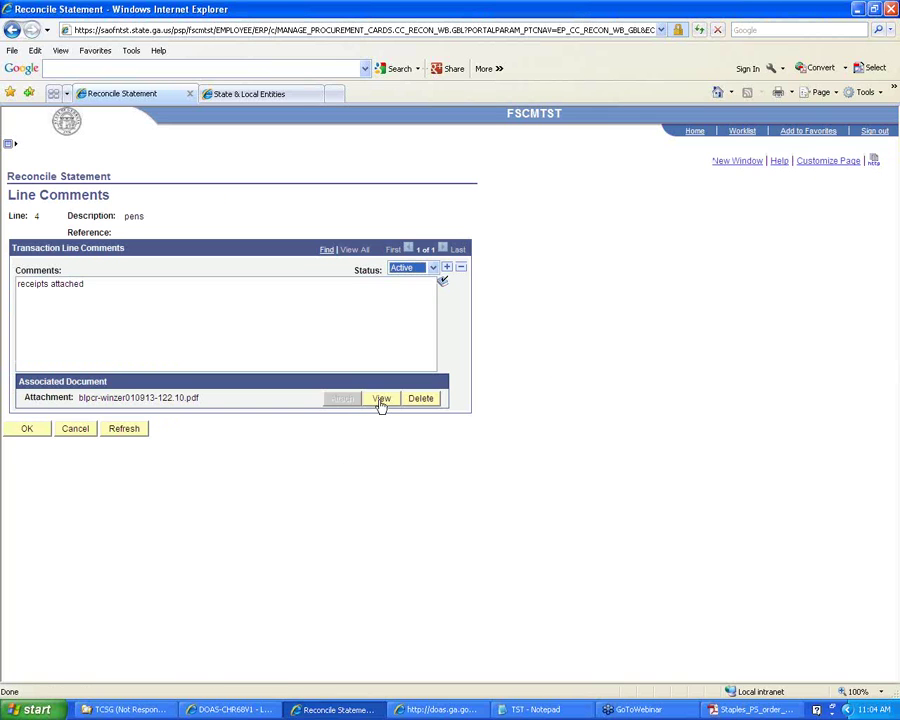
pyautogui.click(381, 399)
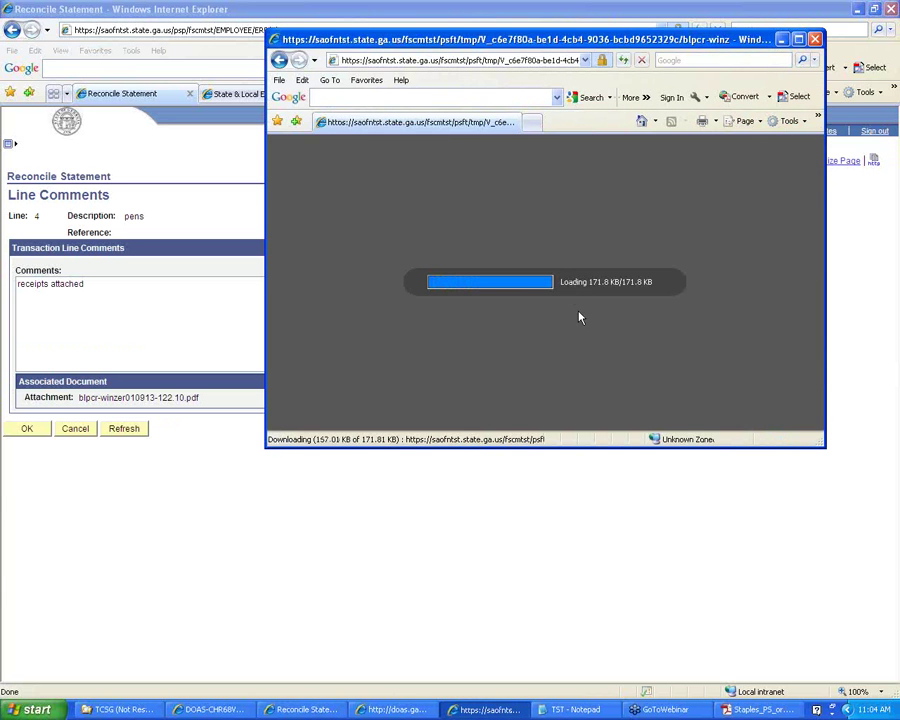
pyautogui.scroll(-2, 578, 311)
pyautogui.scroll(2, 578, 312)
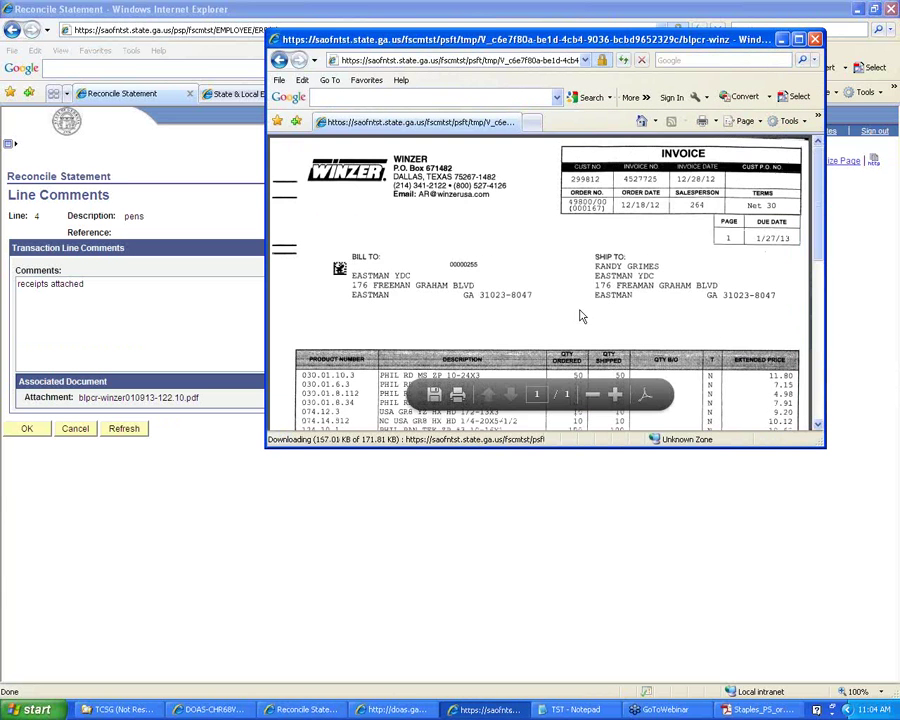
pyautogui.click(817, 39)
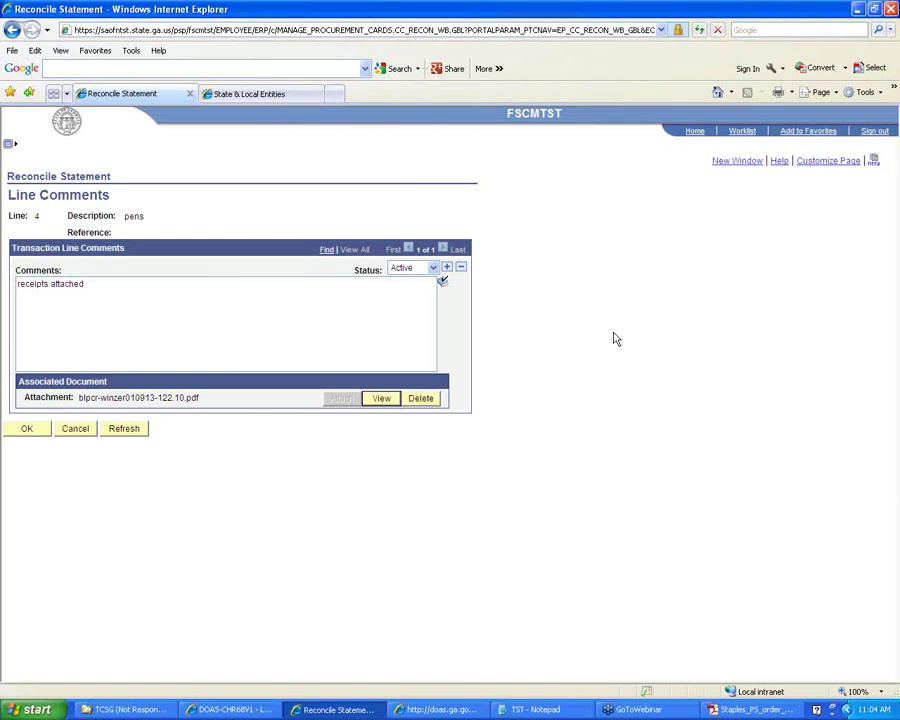
pyautogui.click(78, 430)
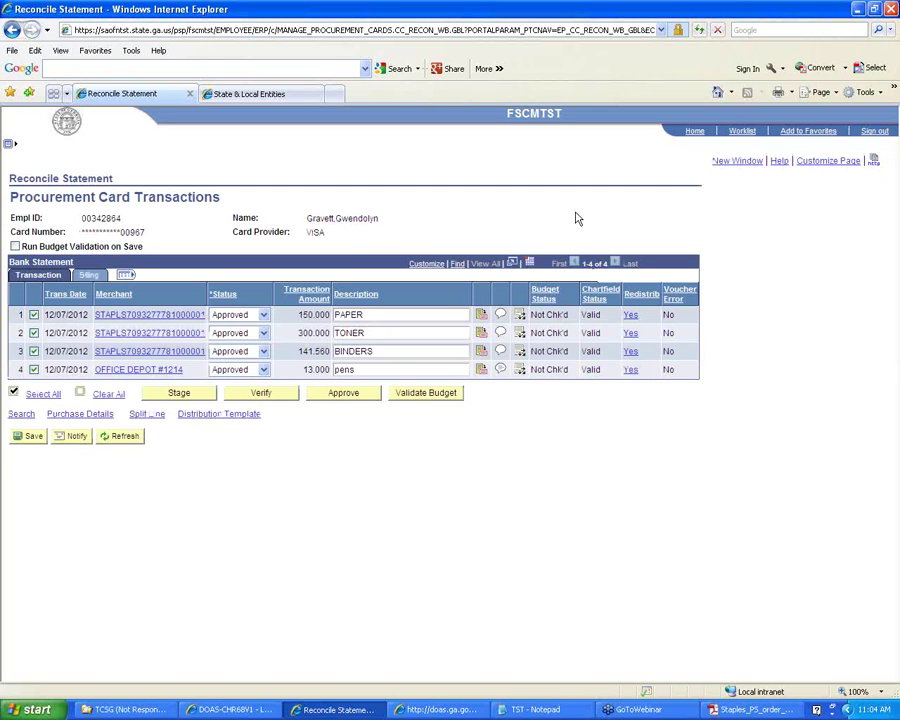
# Save the approved charges and expand the navigation menu beside the statement
pyautogui.click(30, 436)
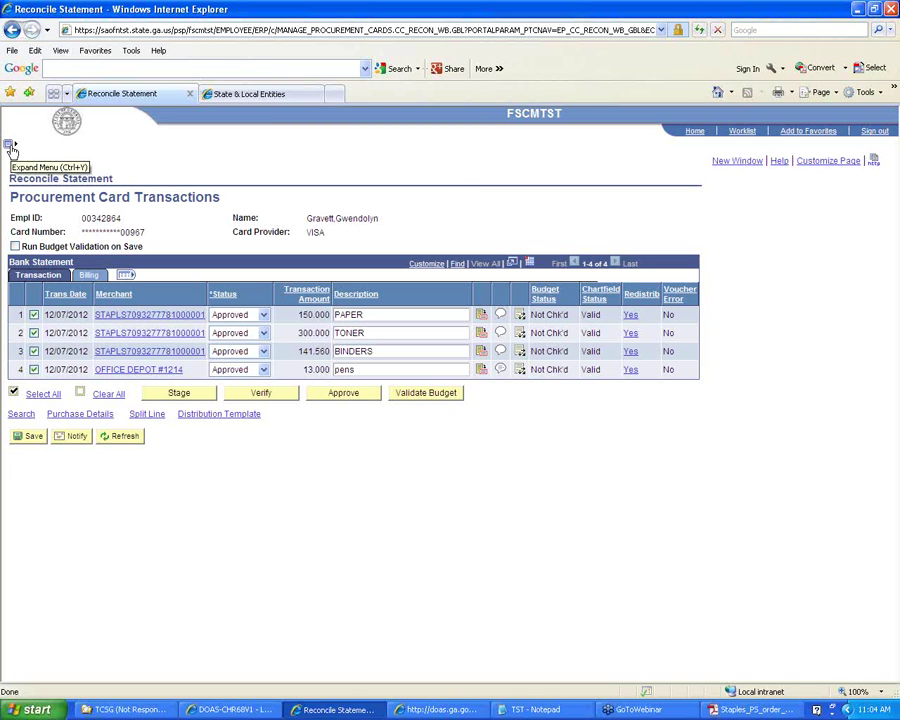
pyautogui.click(10, 148)
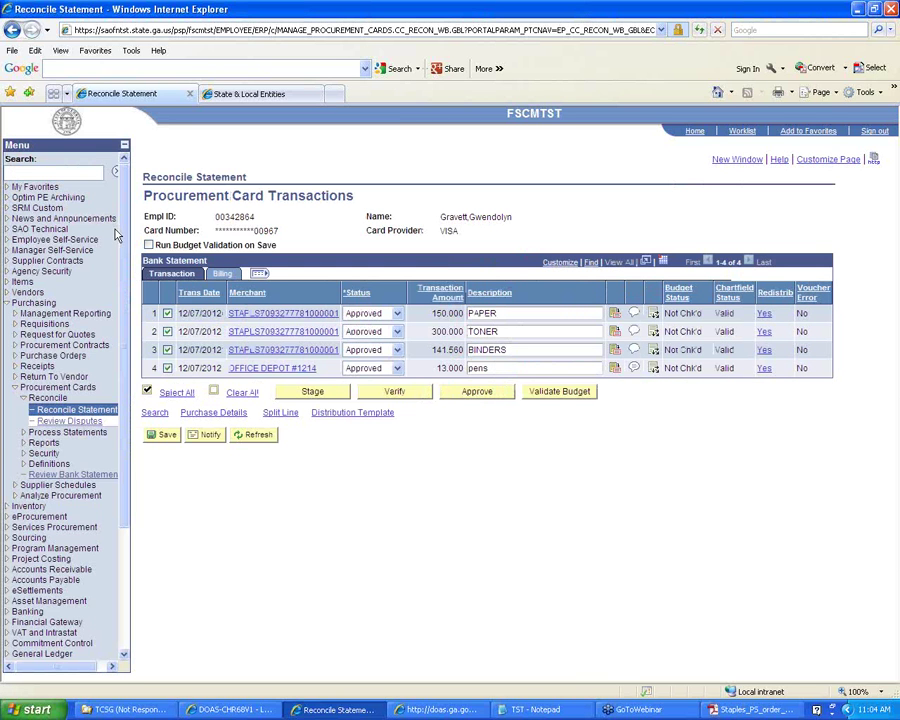
# Expand Reporting Tools > Query in the menu and open Query Manager
pyautogui.scroll(-3, 116, 234)
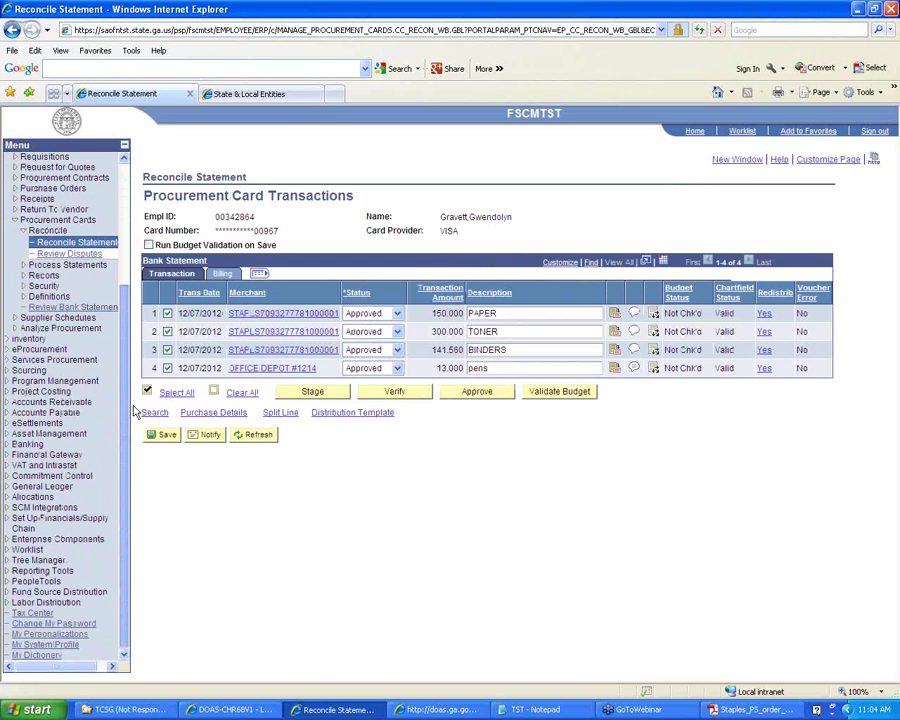
pyautogui.click(13, 572)
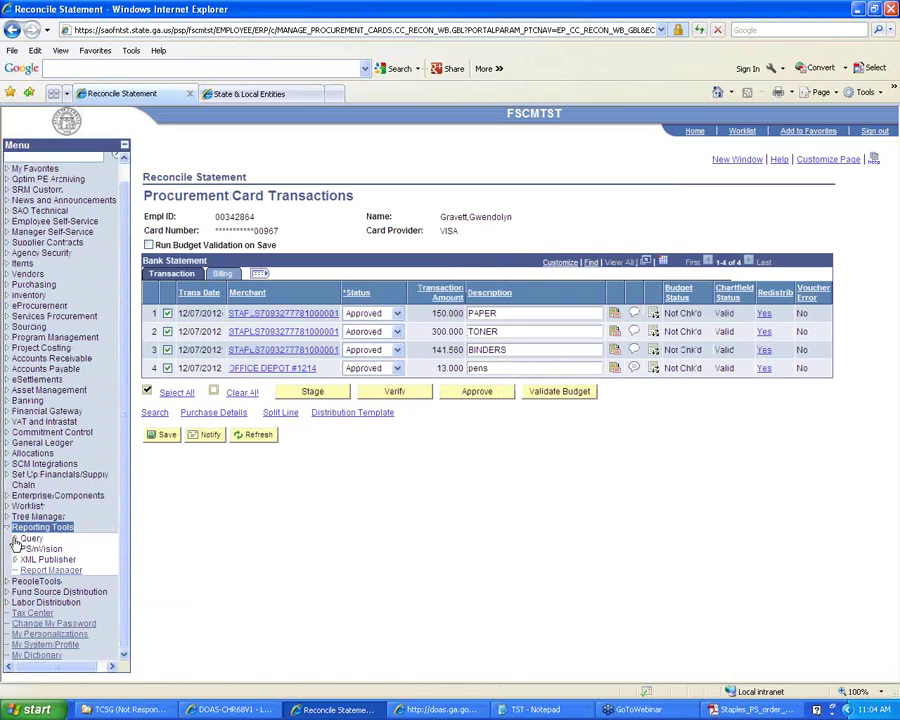
pyautogui.click(22, 539)
pyautogui.click(66, 552)
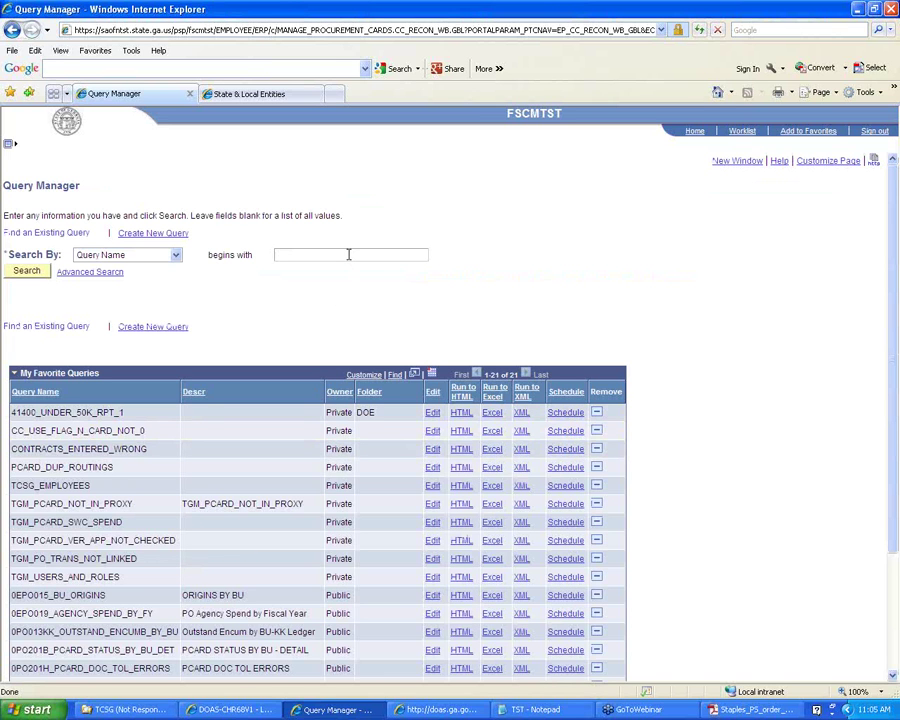
# Search for queries whose names begin with 0PO20
pyautogui.click(349, 255)
pyautogui.write('0PO20')
pyautogui.click(22, 273)
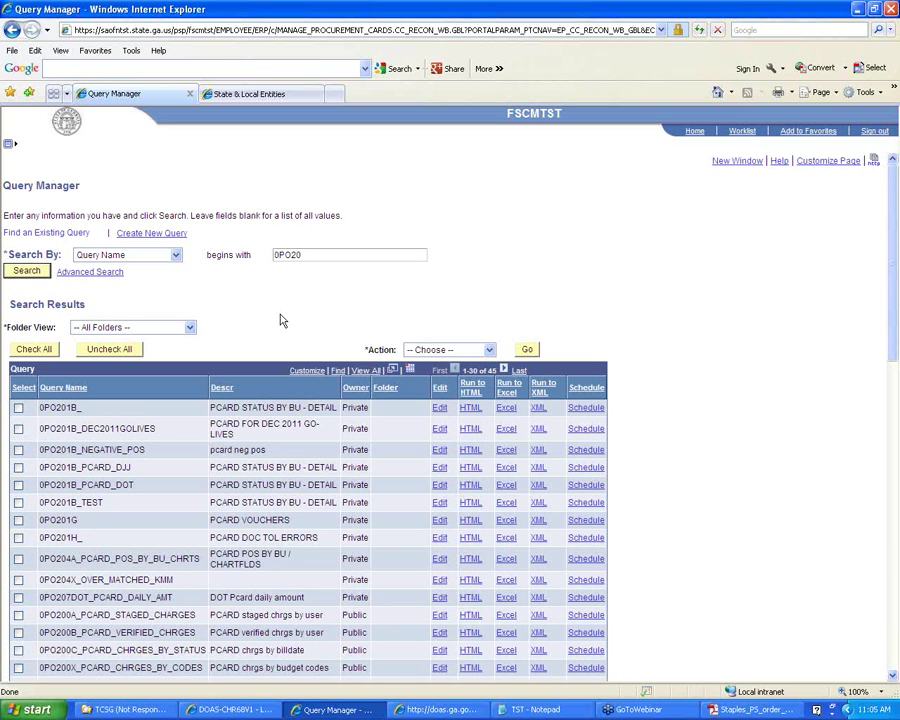
# Copy the 0PO201B_PCARD_STATUS_BY_BU_DET query name and tick its row
pyautogui.scroll(-5, 282, 330)
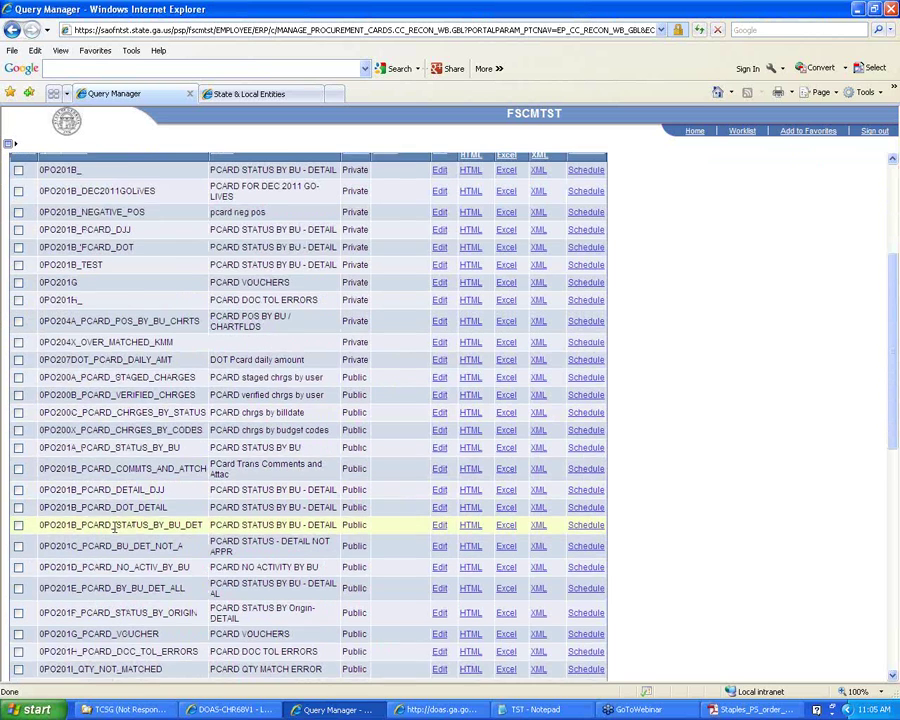
pyautogui.scroll(-2, 60, 460)
pyautogui.moveTo(40, 452); pyautogui.dragTo(198, 455)
pyautogui.hotkey('ctrl', 'c')
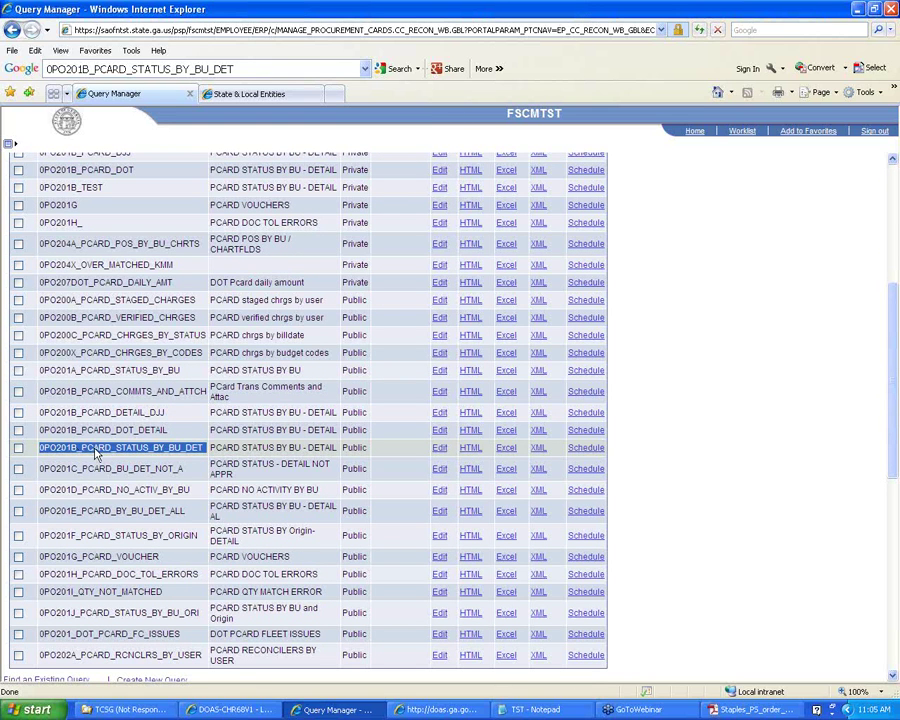
pyautogui.click(18, 447)
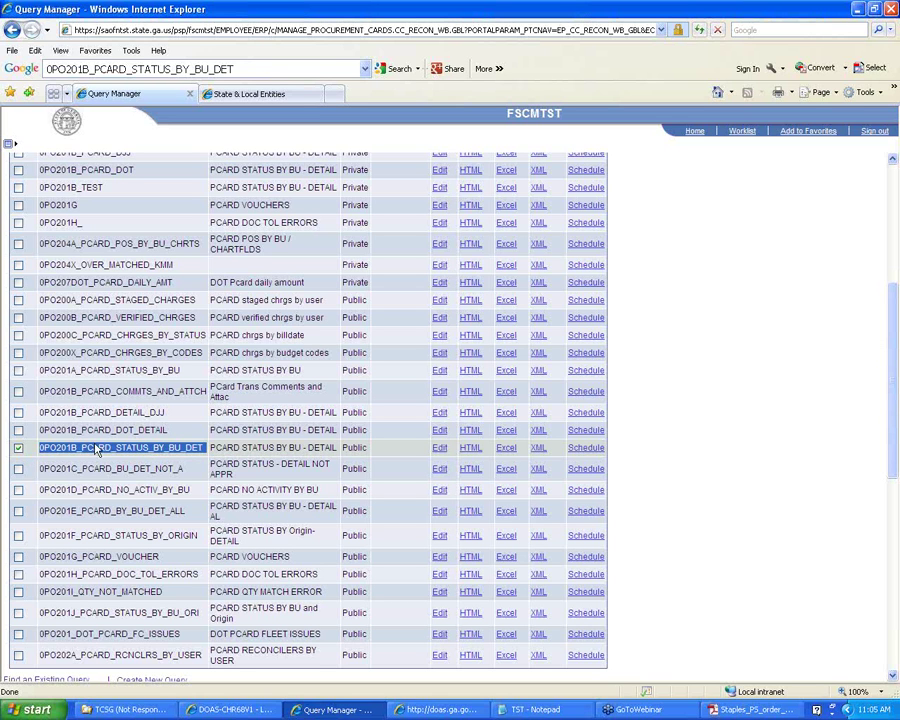
# Run the query to Excel for unit 41500 with end dates 12/27/2012 and open the results
pyautogui.click(508, 451)
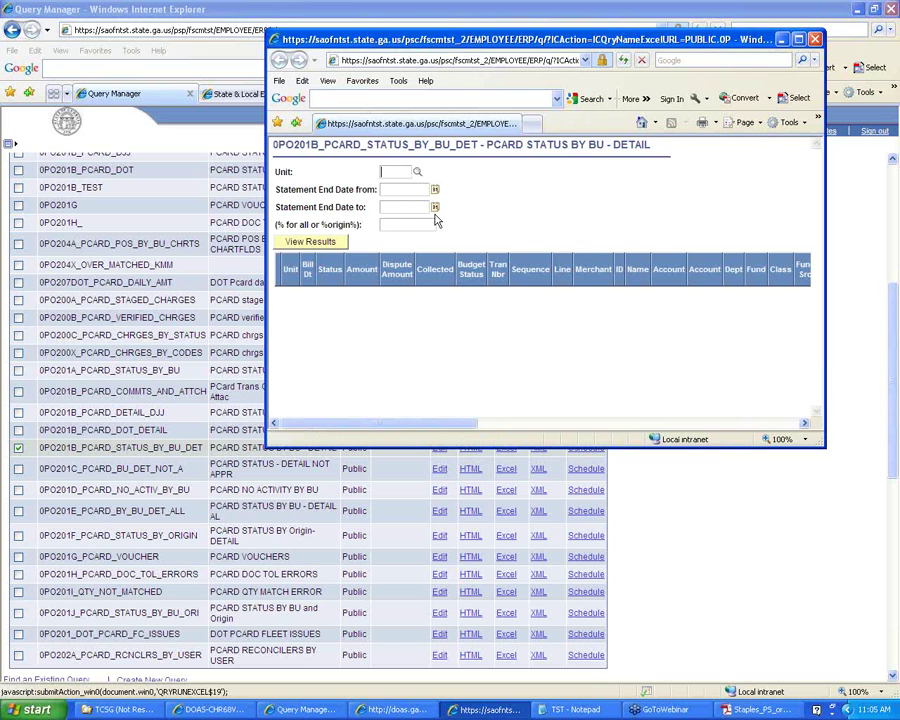
pyautogui.write('41500')
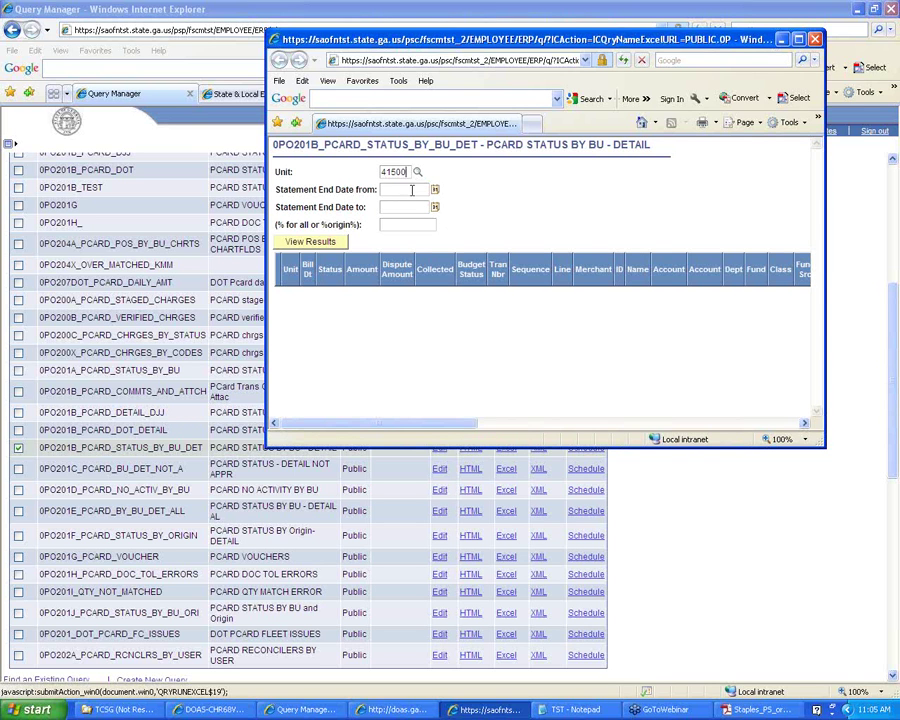
pyautogui.click(404, 189)
pyautogui.write('2012')
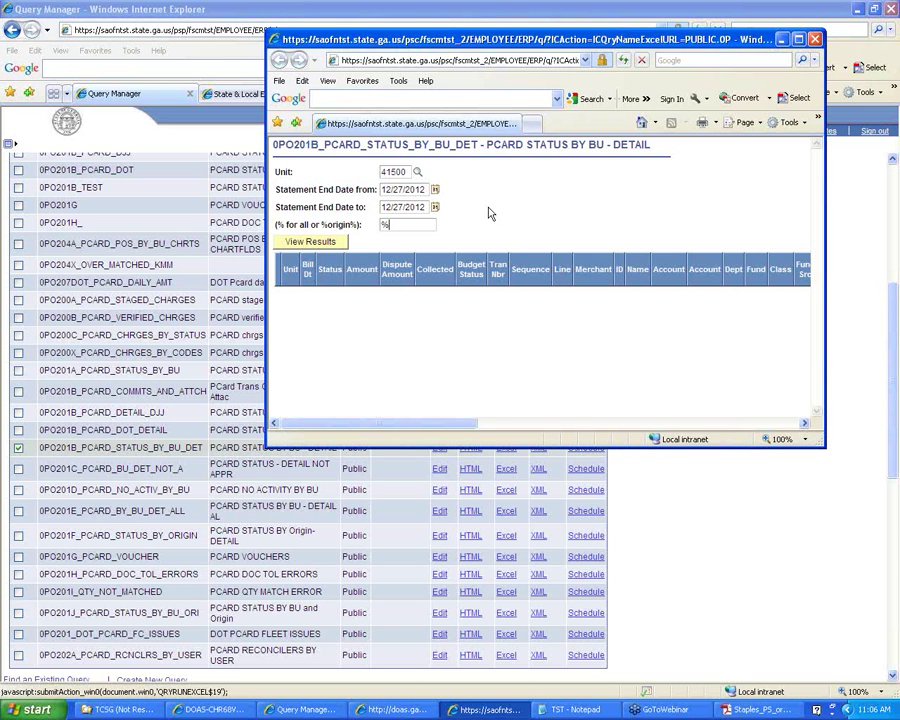
pyautogui.click(338, 241)
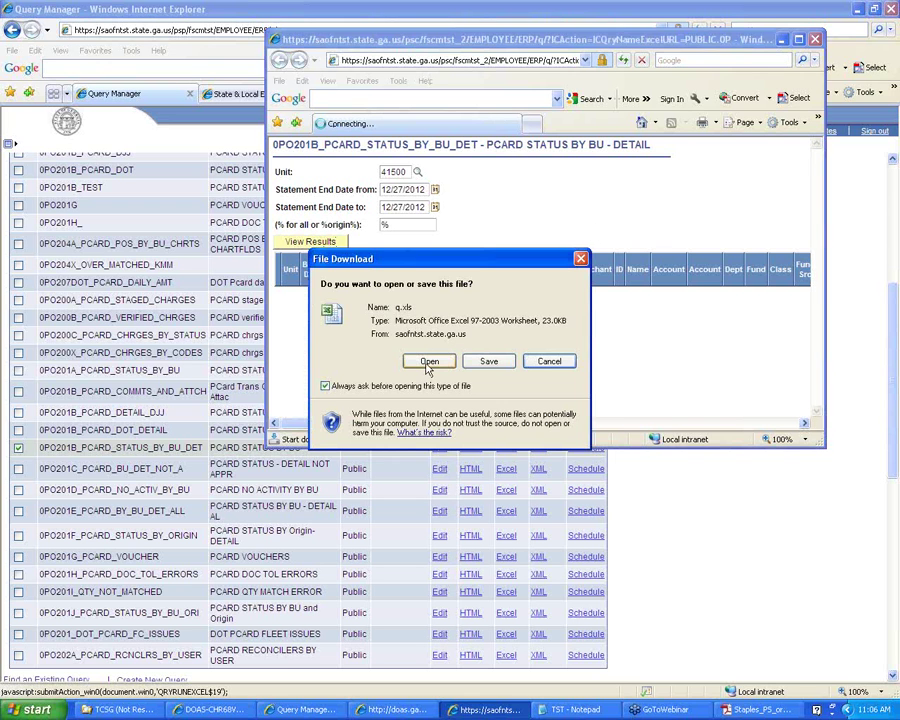
pyautogui.click(430, 362)
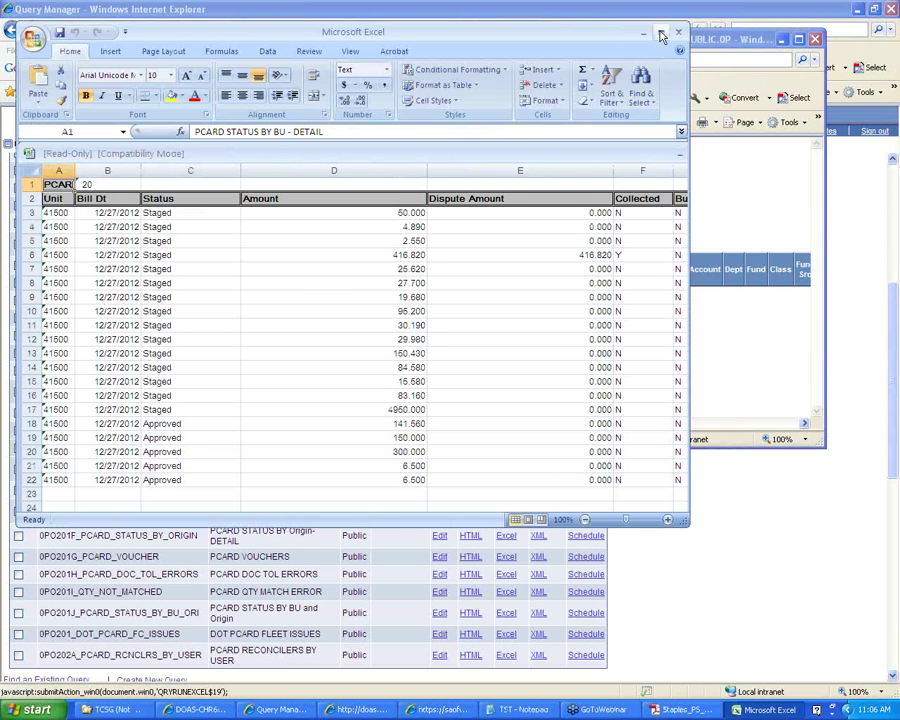
# Maximize Excel and the results workbook, then narrow the Amount, Dispute Amount and Budget Status columns
pyautogui.click(661, 36)
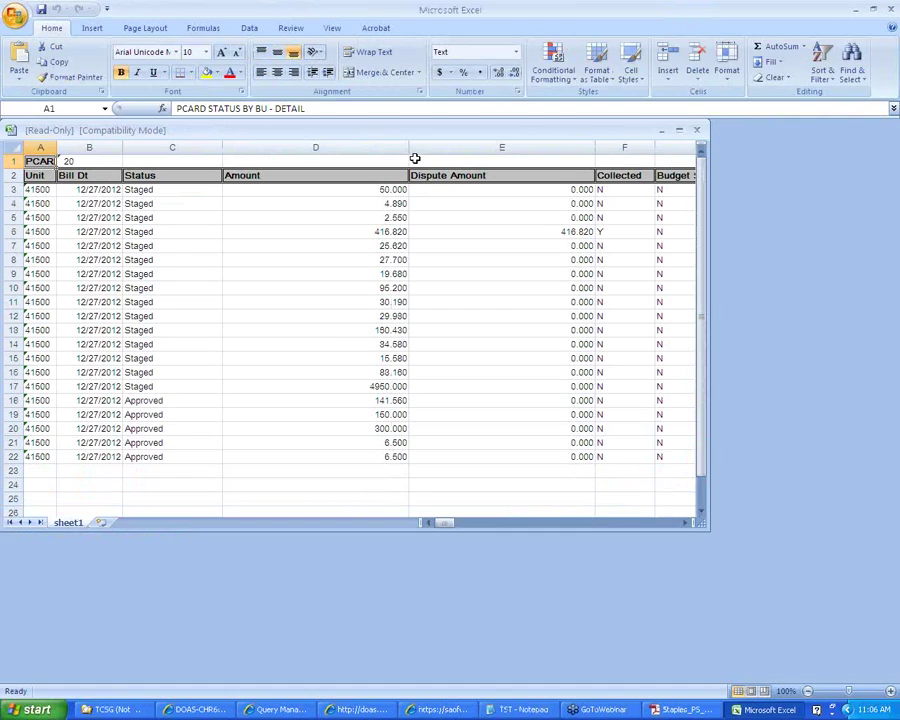
pyautogui.click(679, 132)
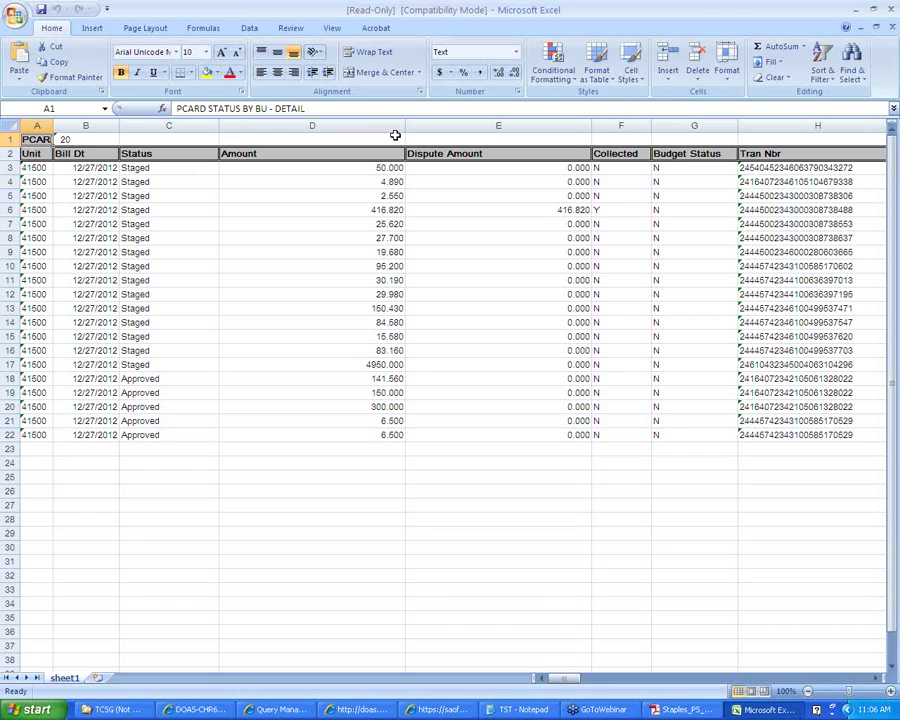
pyautogui.moveTo(404, 126); pyautogui.dragTo(273, 137)
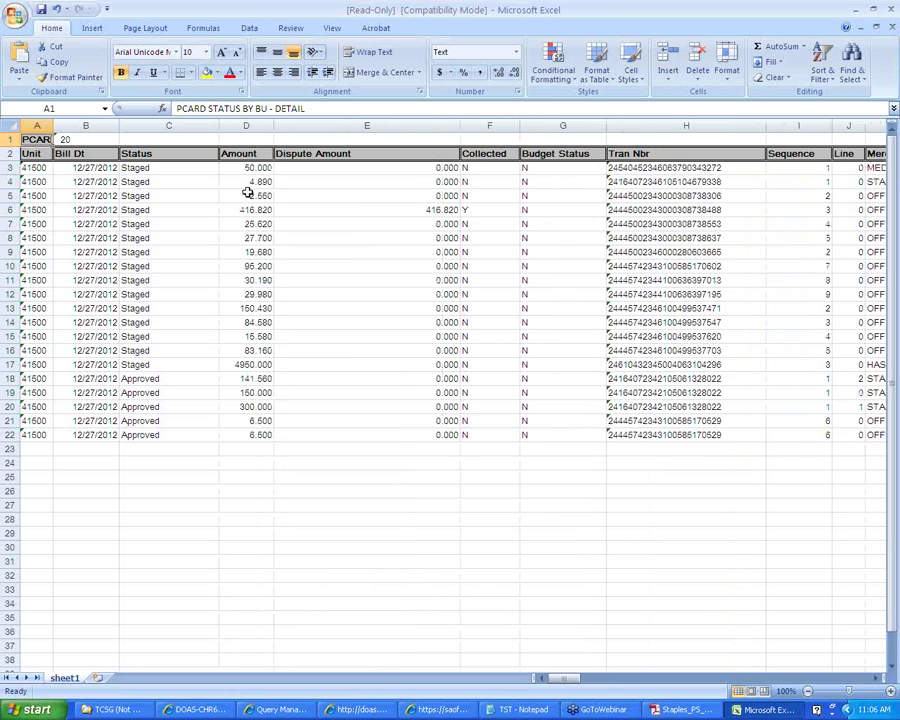
pyautogui.moveTo(458, 125); pyautogui.dragTo(344, 141)
pyautogui.moveTo(486, 125); pyautogui.dragTo(365, 131)
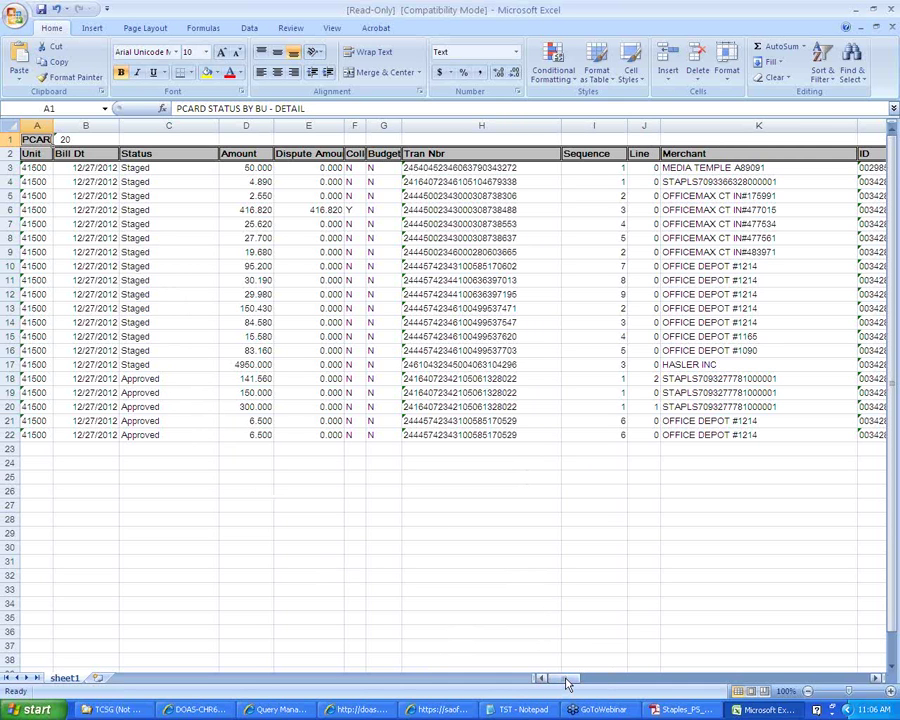
# Review the budget statuses and transaction numbers in rows 12–22, then scroll right to columns L–T
pyautogui.moveTo(375, 294); pyautogui.dragTo(520, 435)
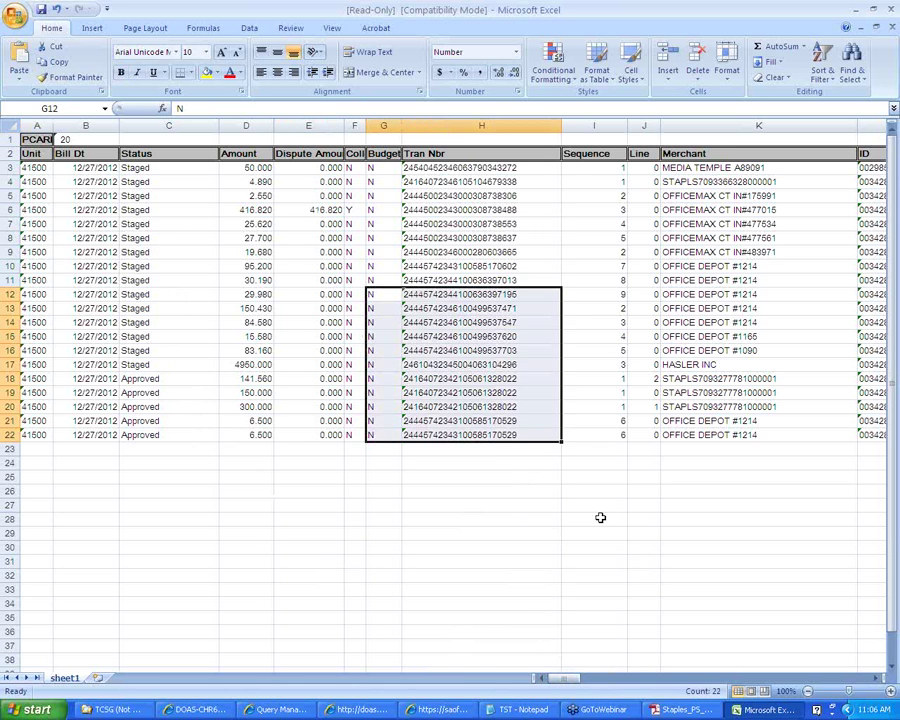
pyautogui.click(420, 365)
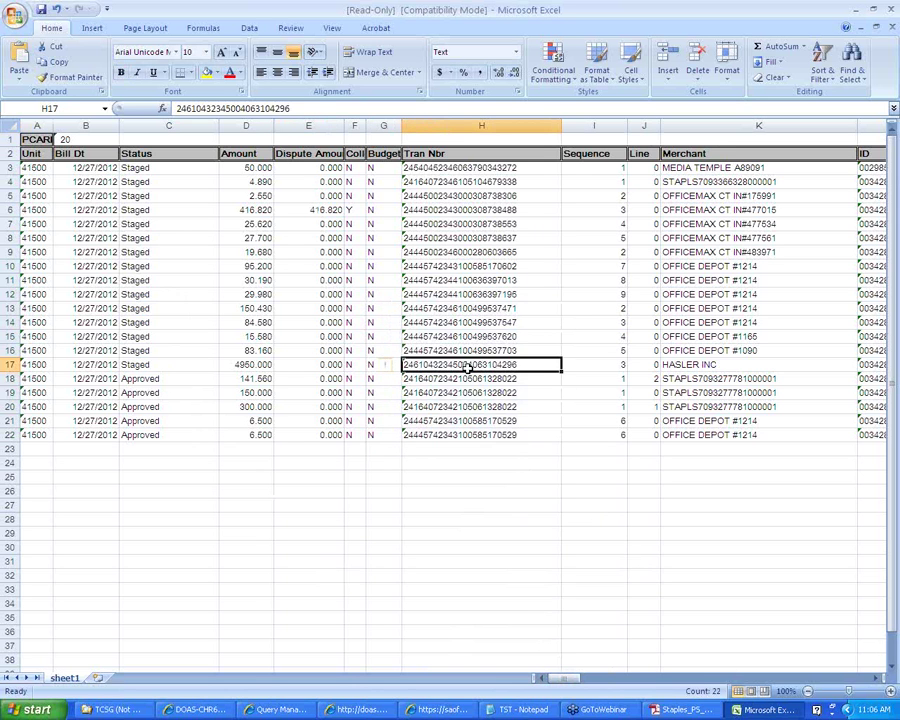
pyautogui.click(496, 282)
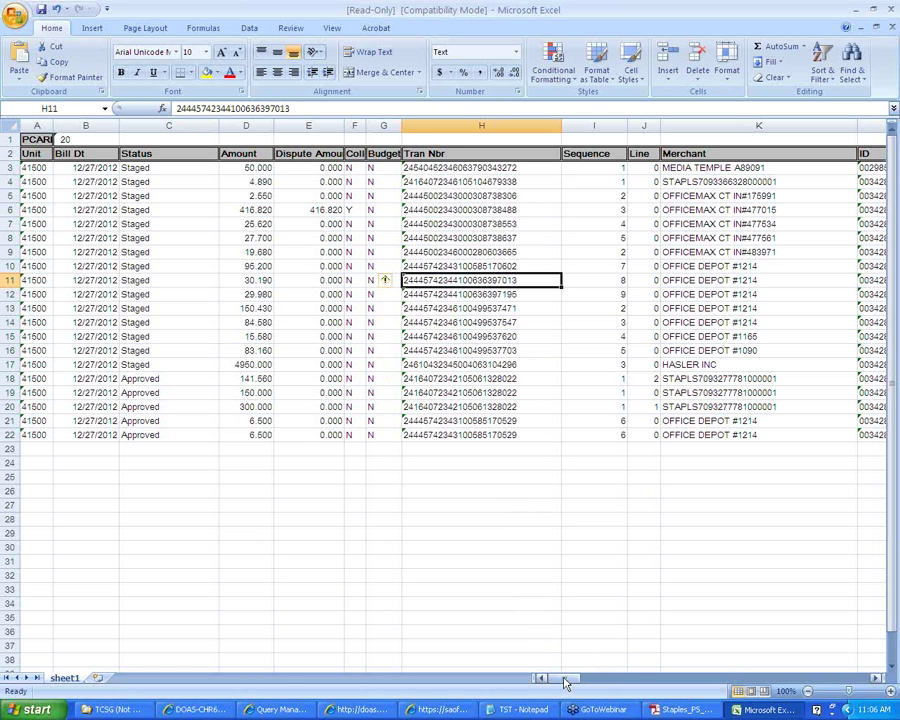
pyautogui.moveTo(565, 681); pyautogui.dragTo(636, 678)
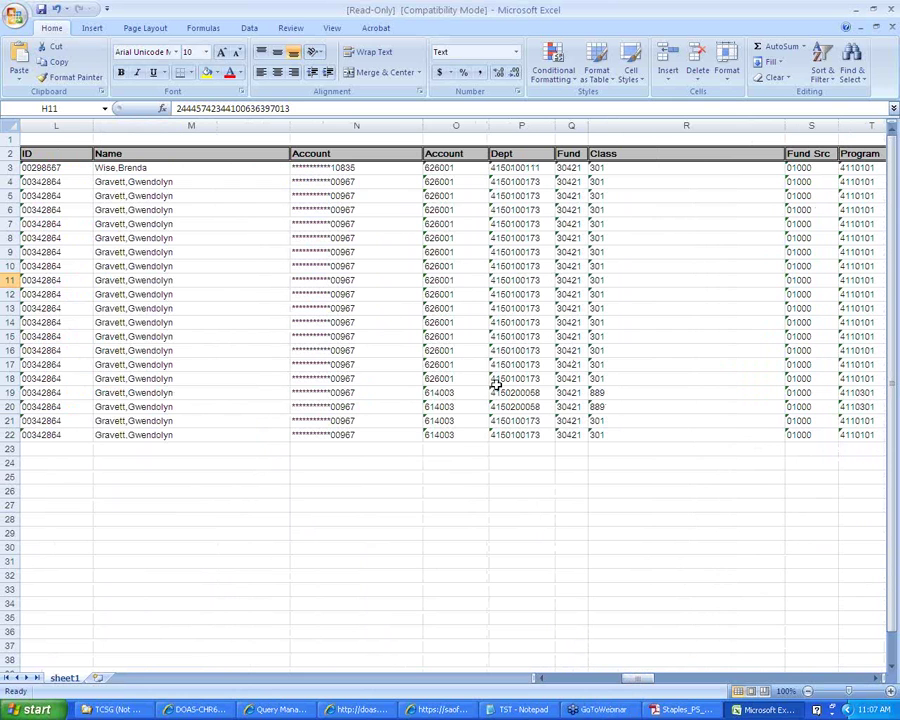
# Browse rows 6 and 8 across the Account, Dept, Ship To, Descr and approval columns
pyautogui.click(455, 395)
pyautogui.click(464, 236)
pyautogui.click(492, 238)
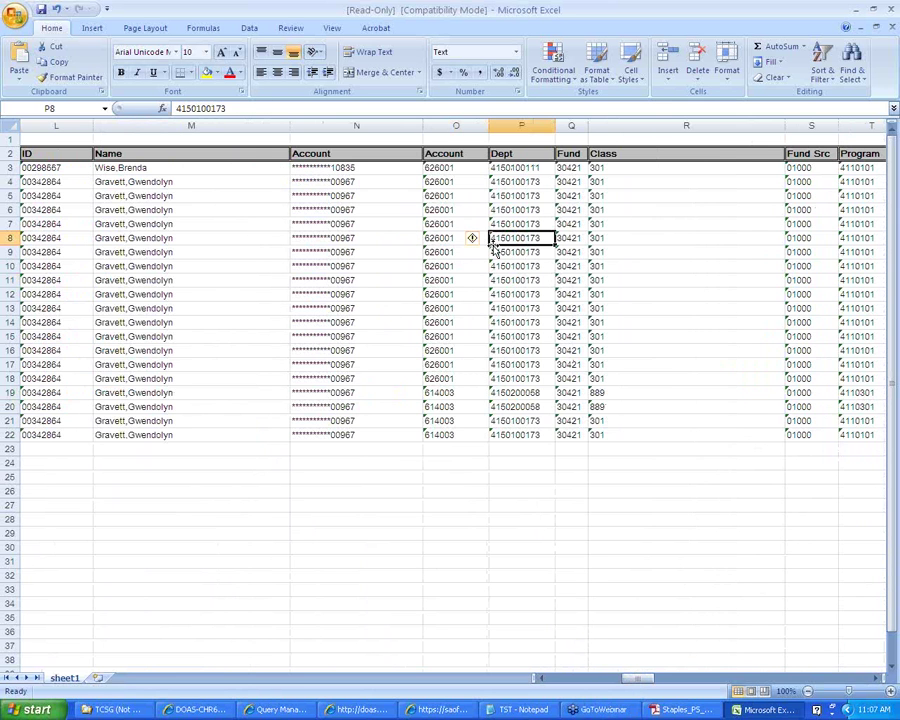
pyautogui.press('Right')
pyautogui.press('Right')
pyautogui.press('Right')
pyautogui.press('Right')
pyautogui.press('Right')
pyautogui.press('Right')
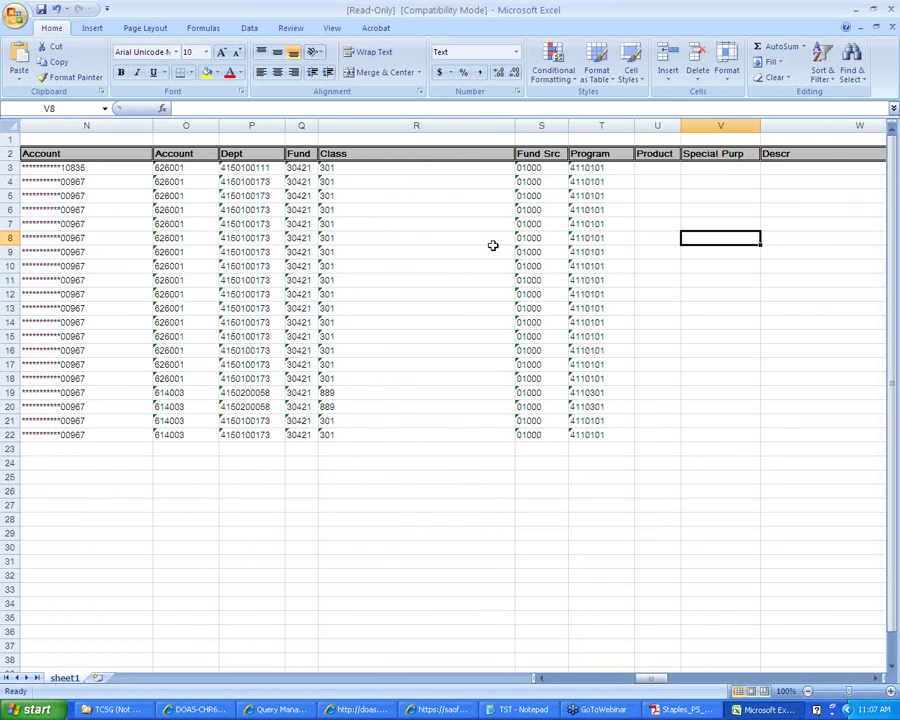
pyautogui.press('Right')
pyautogui.press('Right')
pyautogui.press('Right')
pyautogui.press('Right')
pyautogui.press('Right')
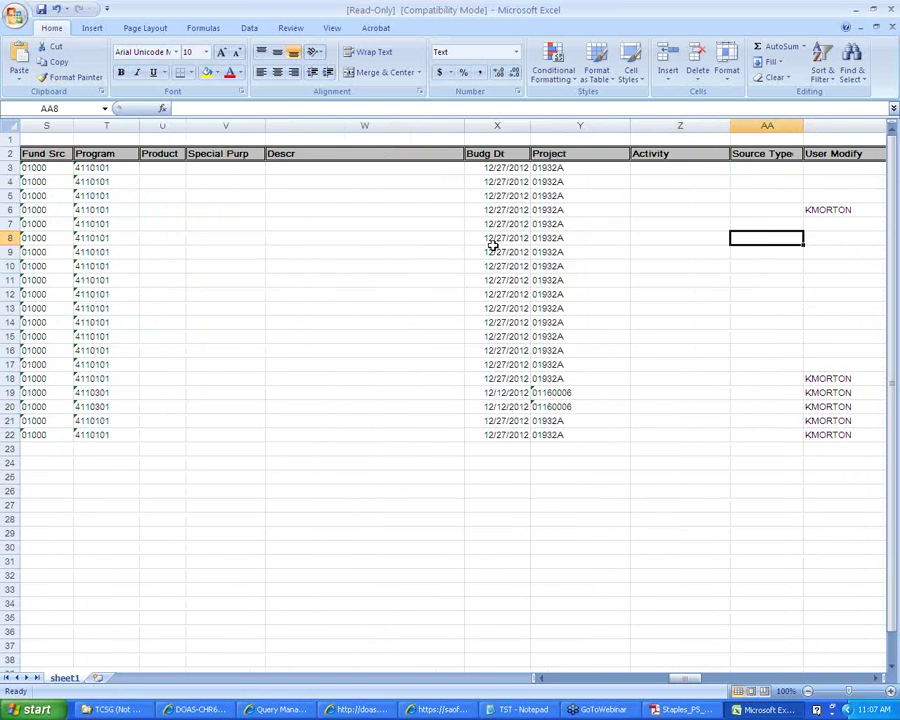
pyautogui.press('Right')
pyautogui.press('Right')
pyautogui.press('Left')
pyautogui.press('Left')
pyautogui.press('Right')
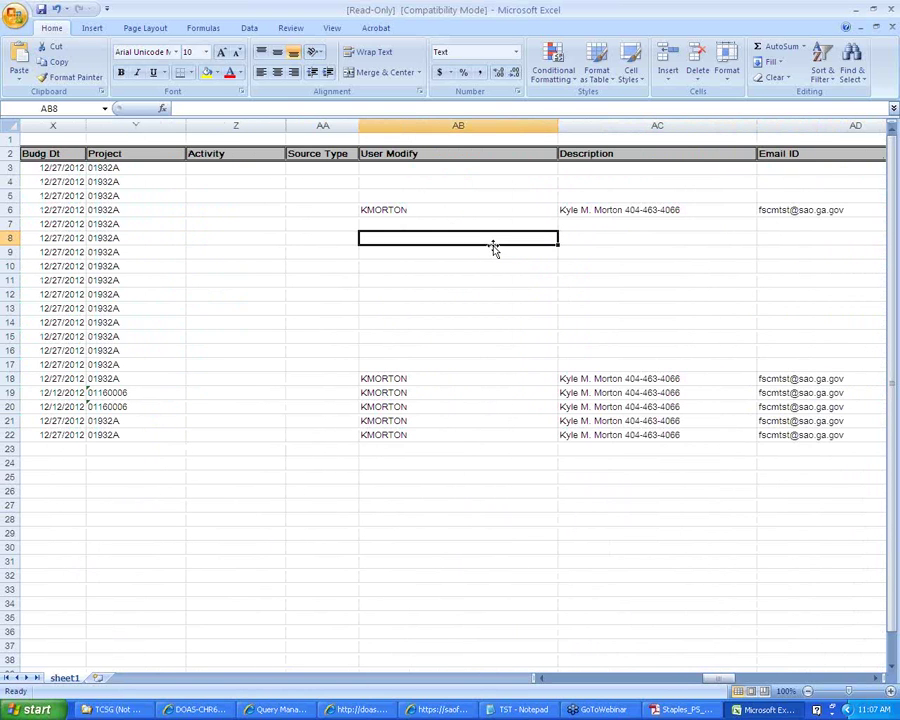
pyautogui.press('Right')
pyautogui.press('Right')
pyautogui.press('Right')
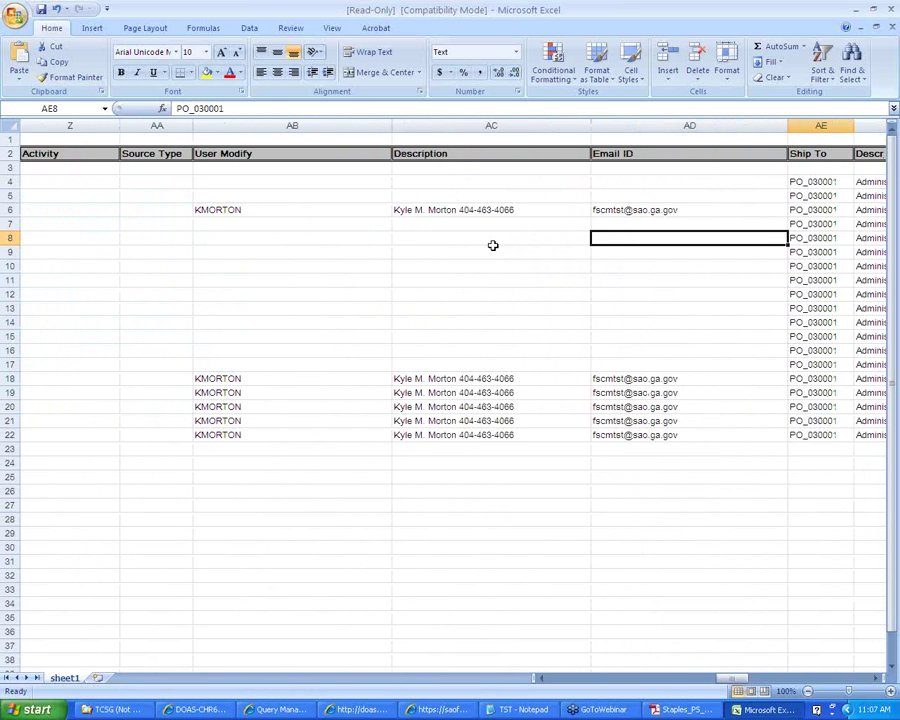
pyautogui.press('Left')
pyautogui.press('Up')
pyautogui.press('Up')
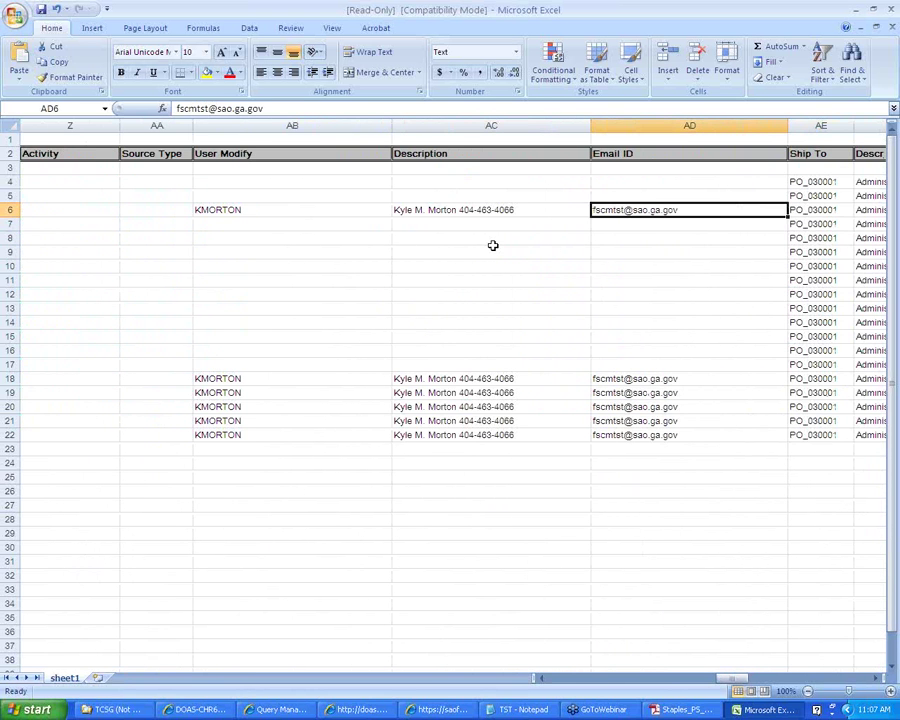
pyautogui.press('Right')
pyautogui.press('Right')
pyautogui.press('Left')
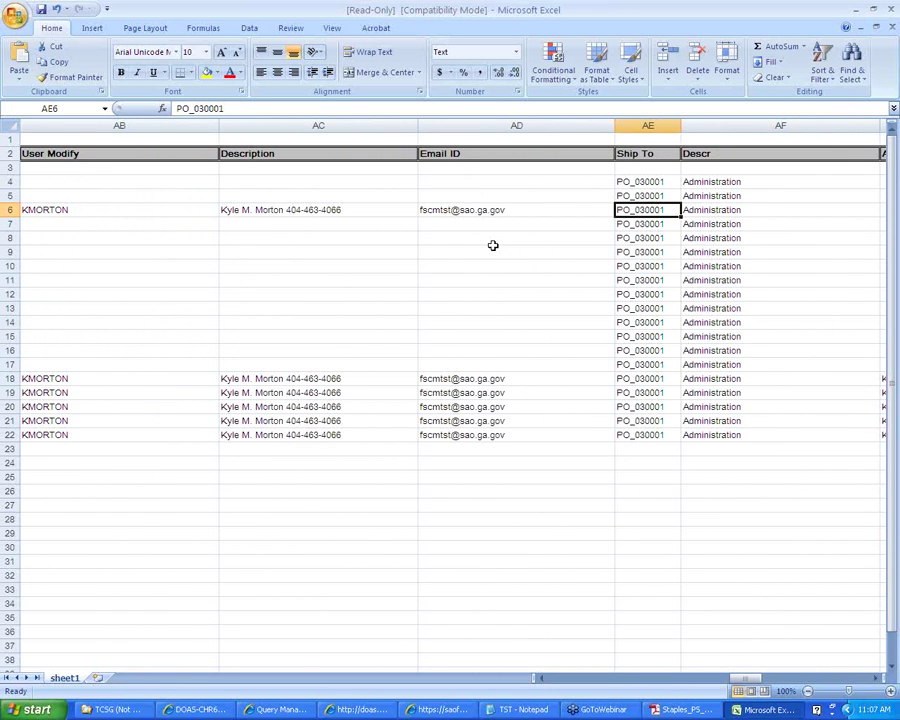
pyautogui.press('Right')
pyautogui.press('Right')
pyautogui.press('Right')
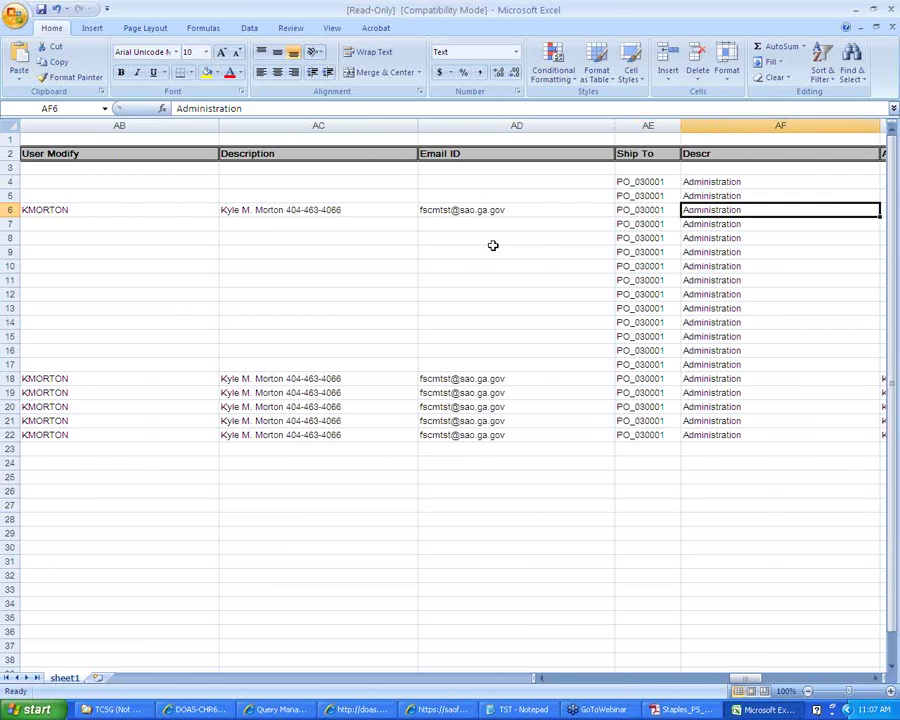
pyautogui.press('Left')
pyautogui.press('Left')
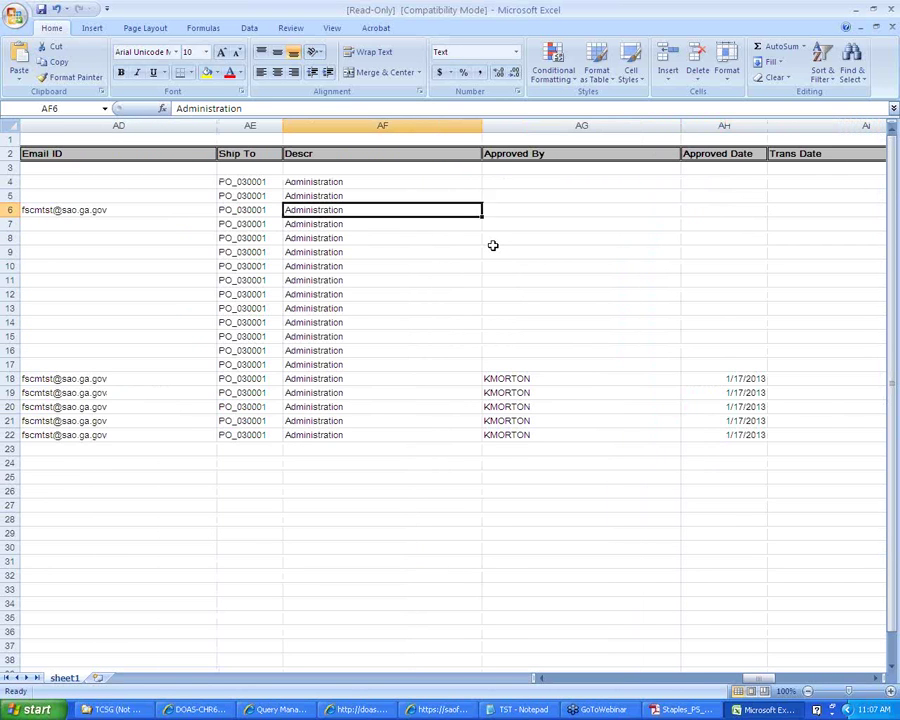
pyautogui.press('Down')
pyautogui.press('Down')
pyautogui.press('Down')
pyautogui.press('Down')
pyautogui.press('Down')
pyautogui.press('Down')
pyautogui.press('Down')
pyautogui.press('Down')
pyautogui.press('Down')
pyautogui.press('Down')
pyautogui.press('Down')
pyautogui.press('Down')
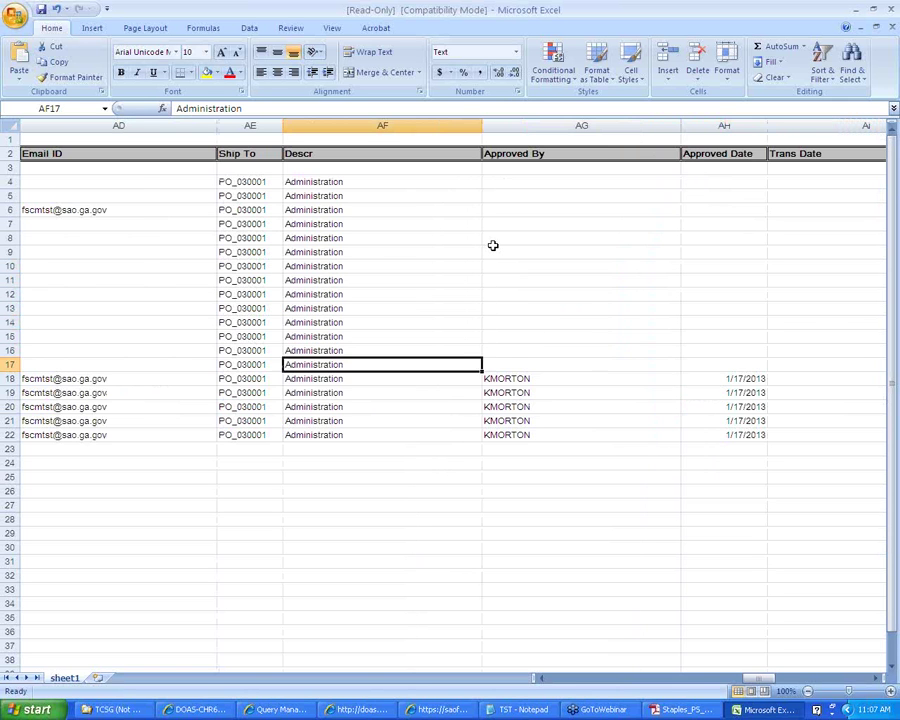
pyautogui.press('Right')
pyautogui.press('Right')
pyautogui.press('Right')
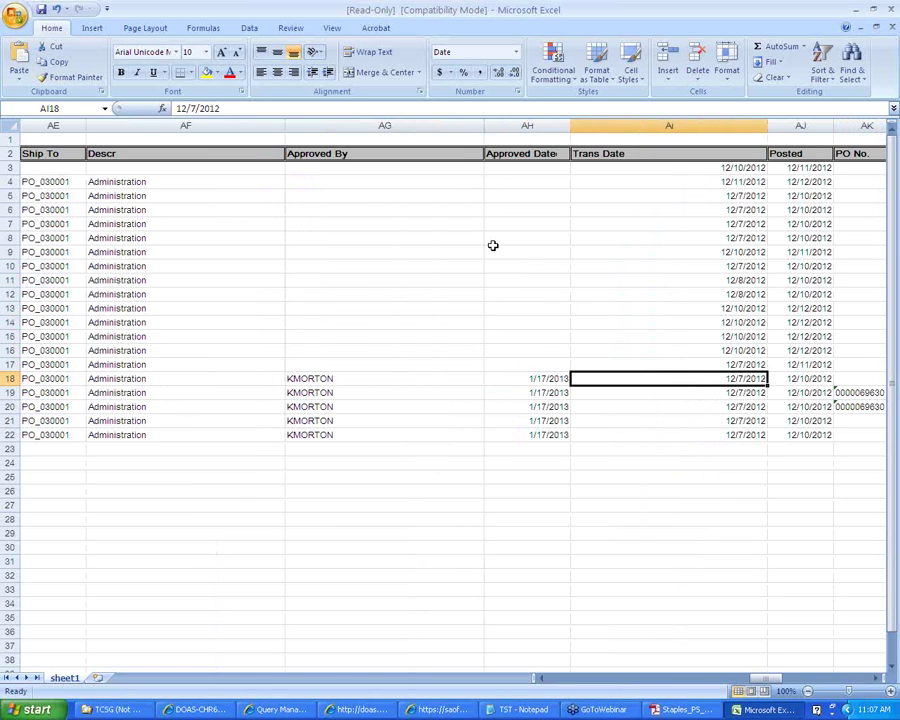
pyautogui.press('Right')
pyautogui.press('Right')
pyautogui.press('Right')
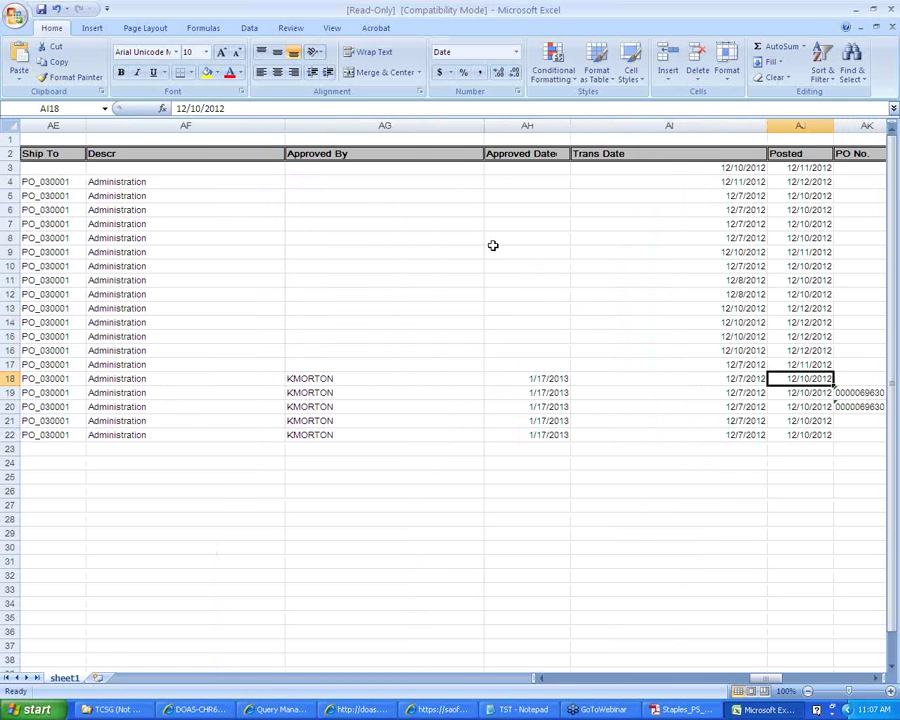
pyautogui.press('Left')
pyautogui.press('Down')
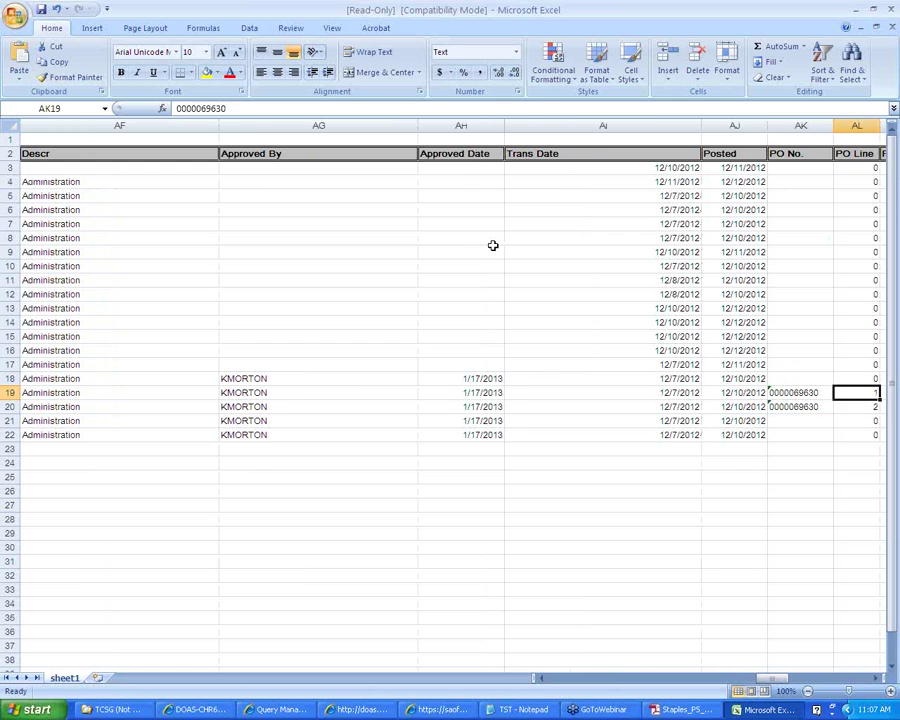
pyautogui.press('Right')
pyautogui.press('Right')
pyautogui.press('Left')
pyautogui.press('Left')
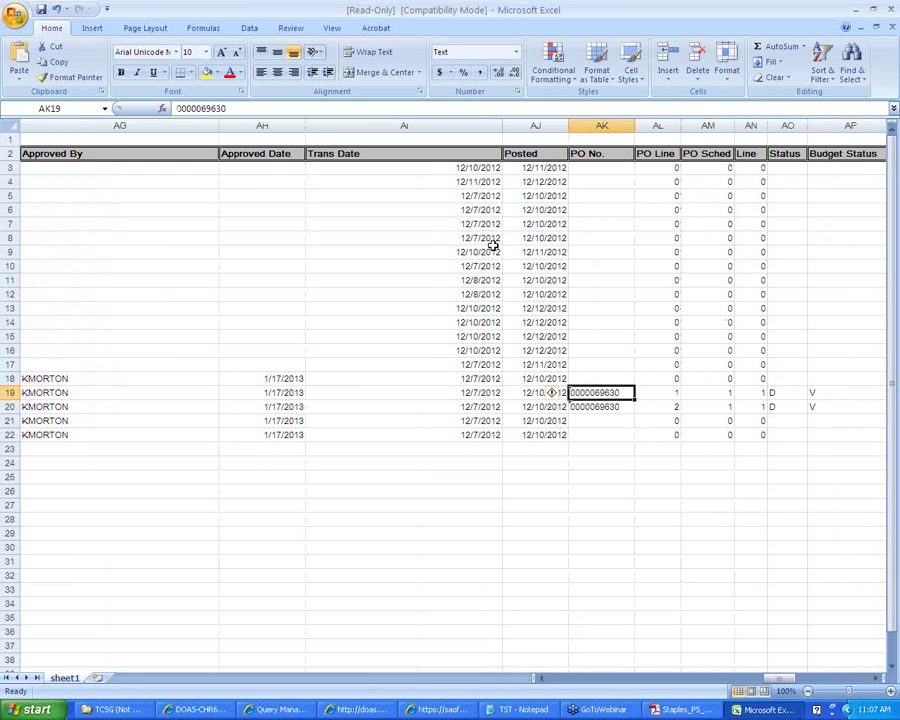
pyautogui.press('Down')
pyautogui.press('Up')
pyautogui.press('Right')
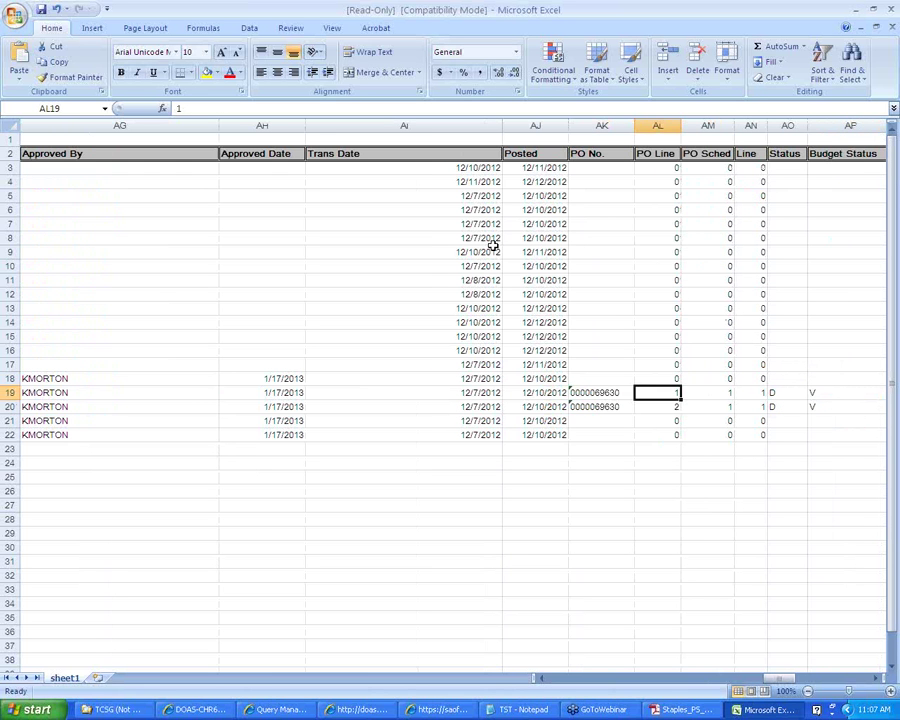
pyautogui.press('Right')
pyautogui.press('Right')
pyautogui.press('Right')
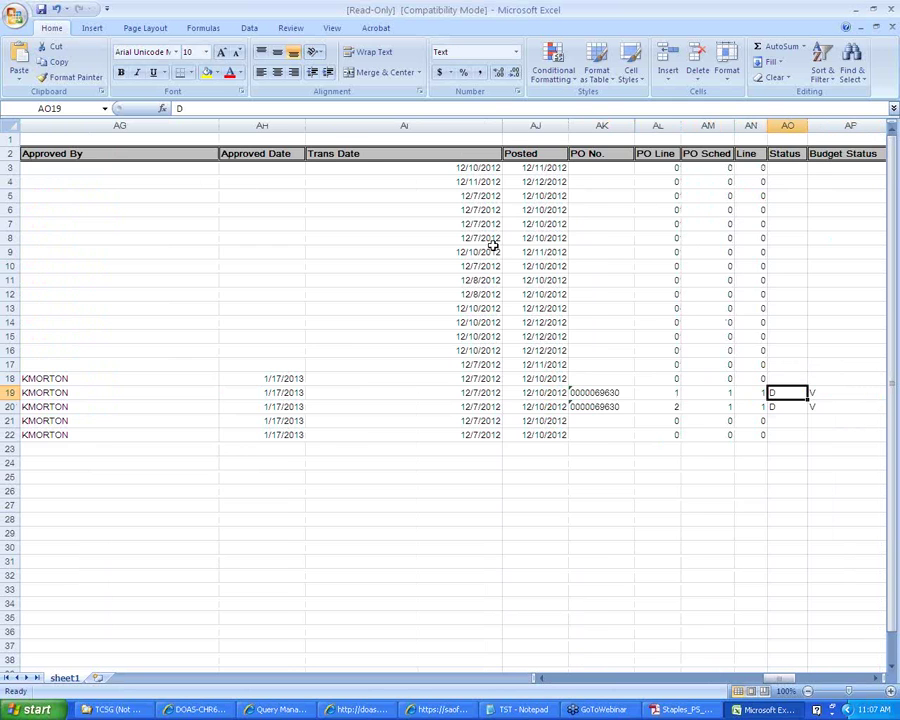
pyautogui.press('Right')
pyautogui.press('Left')
pyautogui.press('Right')
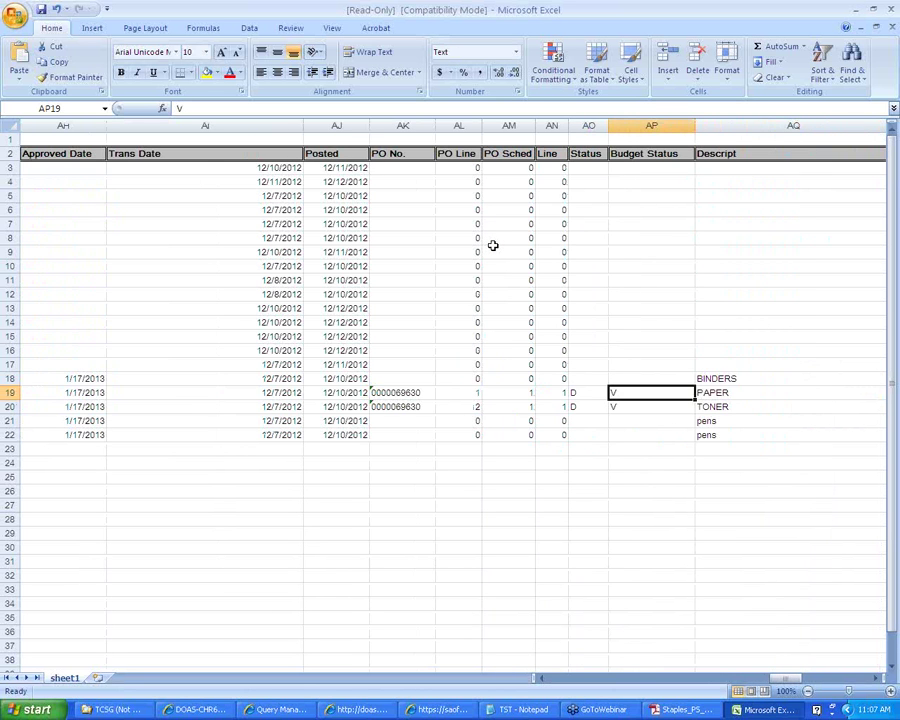
pyautogui.press('Right')
pyautogui.press('Right')
pyautogui.press('Right')
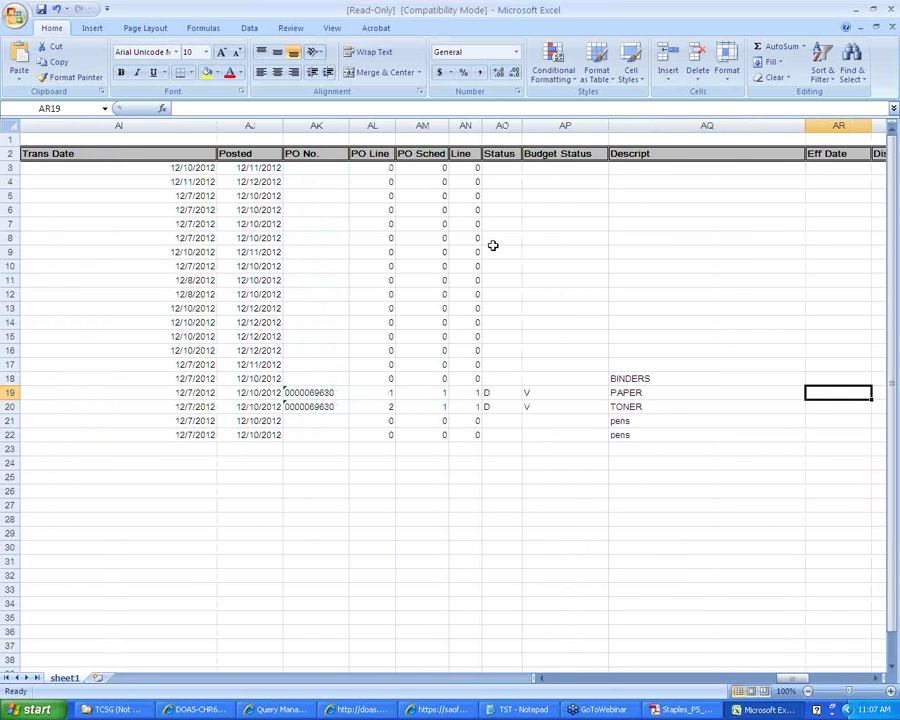
pyautogui.press('Right')
pyautogui.press('Right')
pyautogui.press('Right')
pyautogui.press('Right')
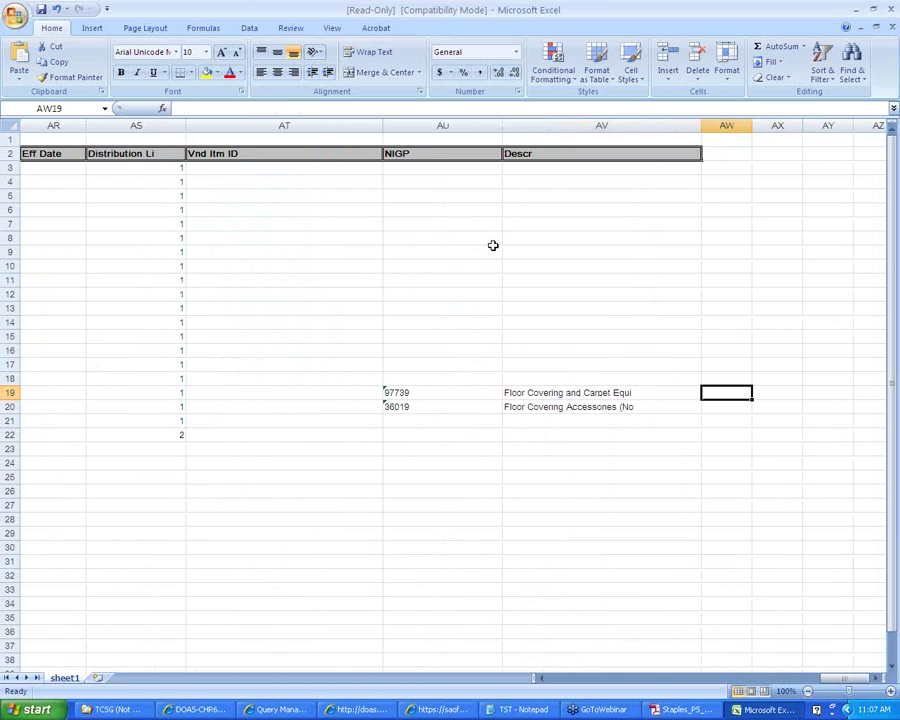
pyautogui.press('Left')
pyautogui.press('Left')
pyautogui.press('Left')
pyautogui.press('Left')
pyautogui.press('Left')
pyautogui.press('Left')
pyautogui.press('Left')
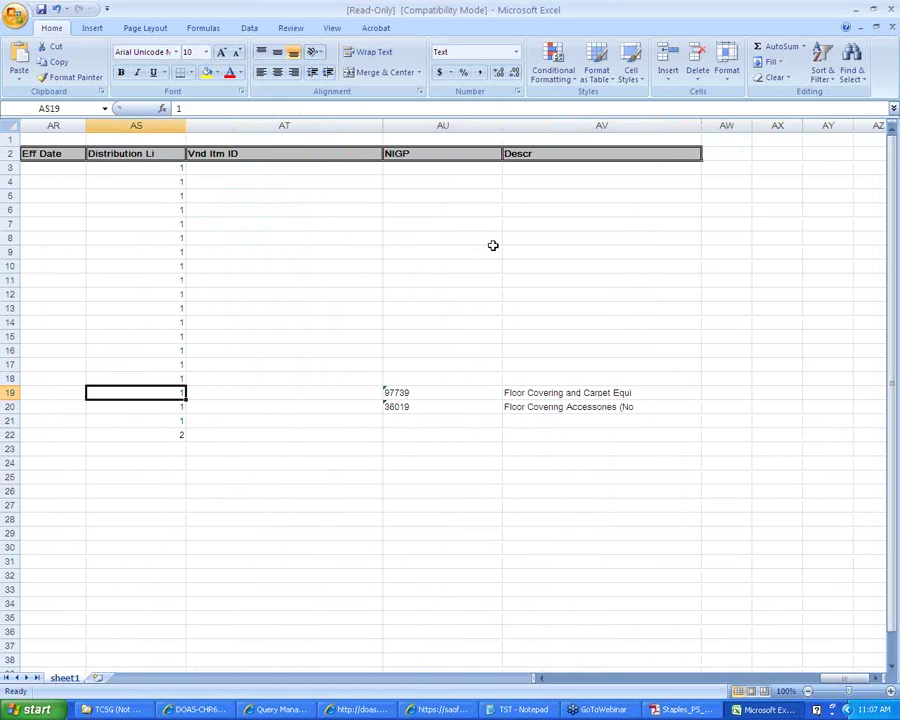
pyautogui.press('Left')
pyautogui.press('Left')
pyautogui.press('Left')
pyautogui.press('Left')
pyautogui.press('Left')
pyautogui.press('Left')
pyautogui.press('Left')
pyautogui.press('Left')
pyautogui.press('Left')
pyautogui.press('Left')
pyautogui.press('Left')
pyautogui.press('Left')
pyautogui.press('Left')
pyautogui.press('Left')
pyautogui.press('Left')
pyautogui.press('Left')
pyautogui.press('Left')
pyautogui.press('Left')
pyautogui.press('Left')
pyautogui.press('Left')
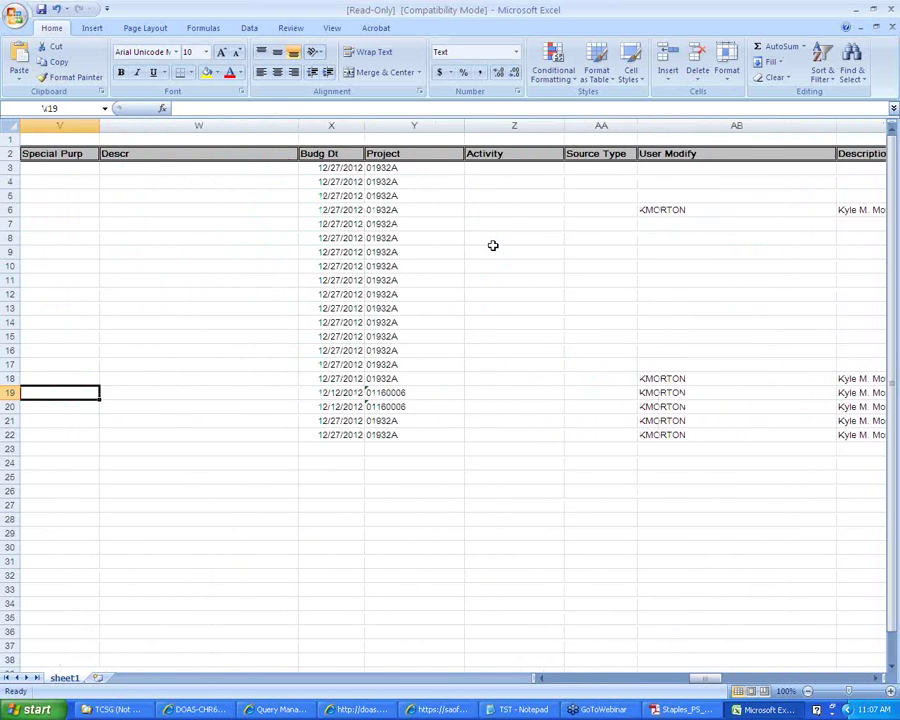
pyautogui.press('Right')
pyautogui.press('Right')
pyautogui.press('Right')
pyautogui.press('Right')
pyautogui.press('Right')
pyautogui.press('Right')
pyautogui.press('Right')
pyautogui.press('Right')
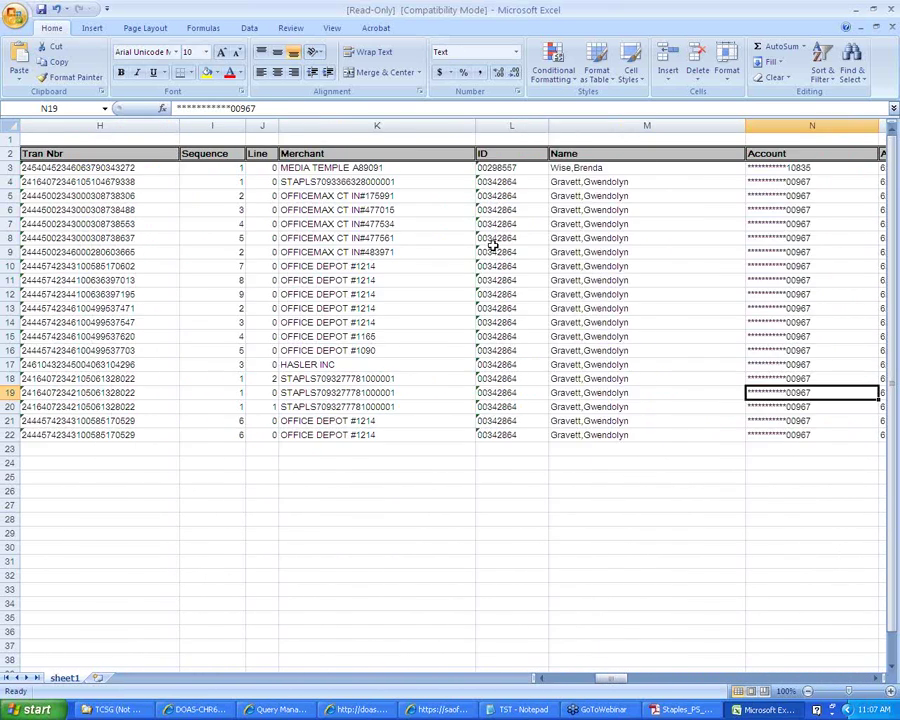
pyautogui.press('Right')
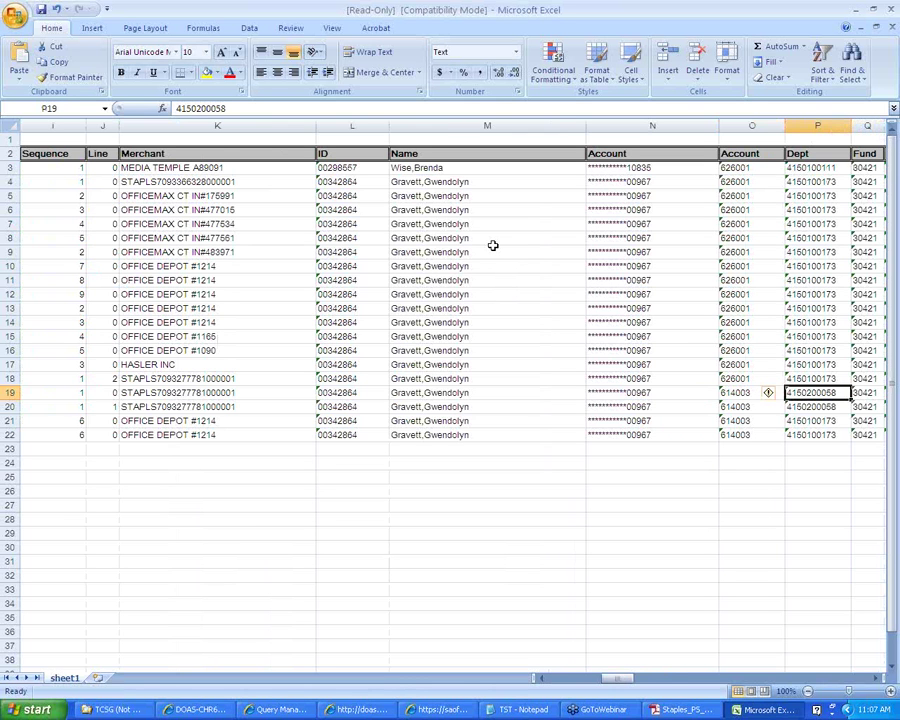
pyautogui.press('Left')
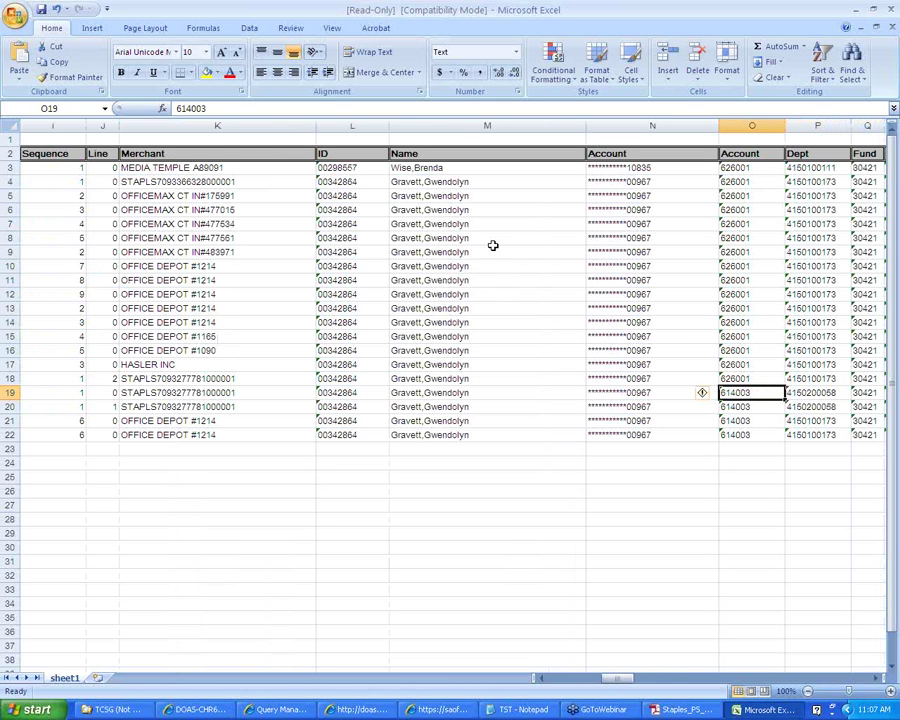
pyautogui.press('Up')
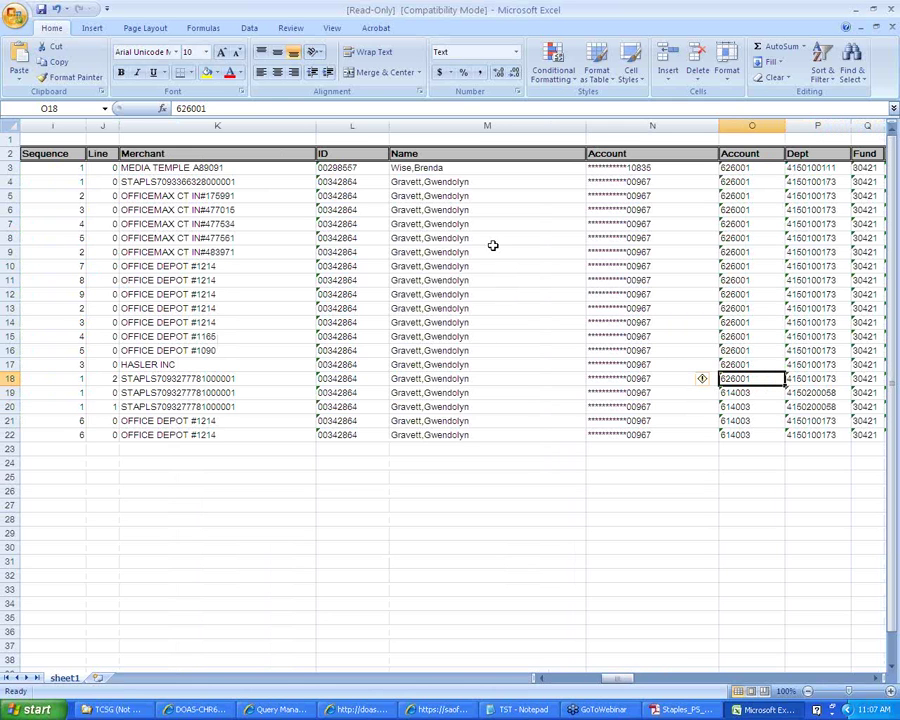
# Copy the transaction number in cell H21
pyautogui.press('Left')
pyautogui.press('Left')
pyautogui.press('Down')
pyautogui.press('Left')
pyautogui.press('Left')
pyautogui.press('Left')
pyautogui.press('Left')
pyautogui.press('Left')
pyautogui.press('Left')
pyautogui.press('Left')
pyautogui.press('Left')
pyautogui.press('Left')
pyautogui.press('Left')
pyautogui.press('Left')
pyautogui.press('Left')
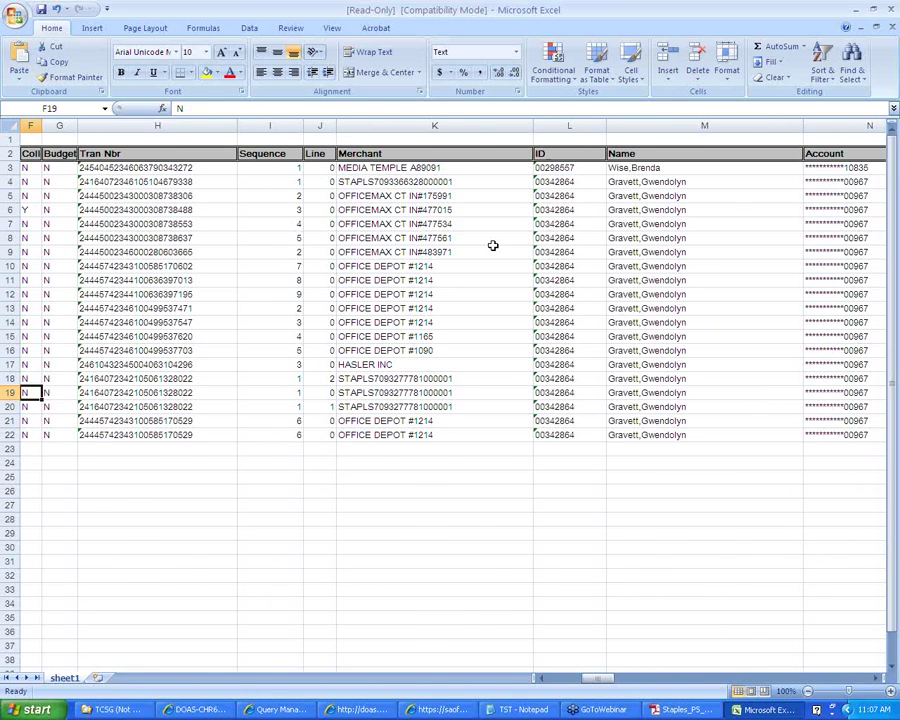
pyautogui.press('Right')
pyautogui.press('Right')
pyautogui.press('Right')
pyautogui.press('Right')
pyautogui.press('Right')
pyautogui.press('Right')
pyautogui.press('Right')
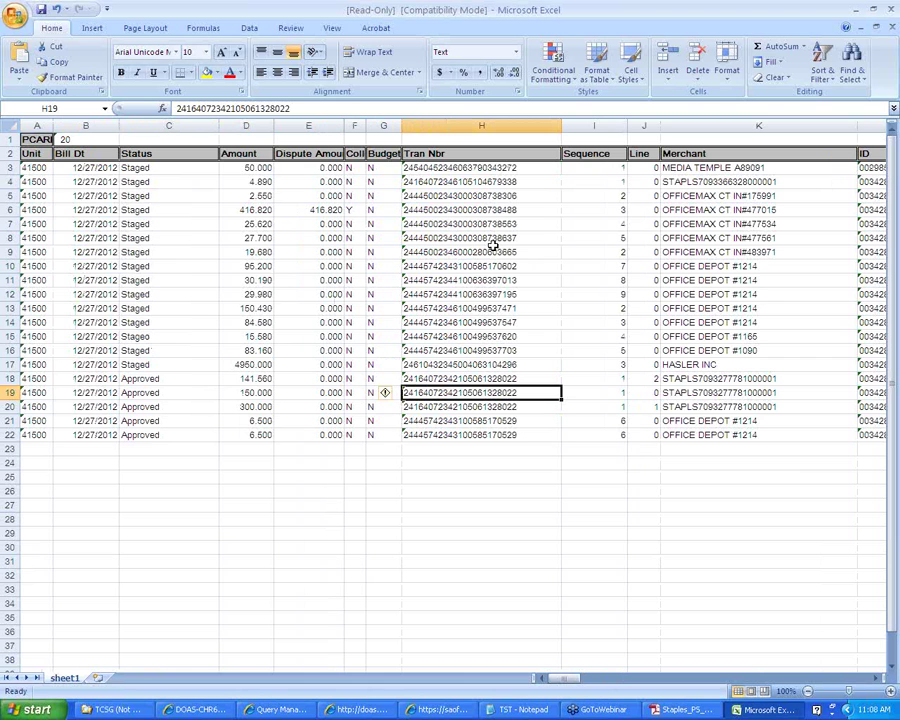
pyautogui.press('Down')
pyautogui.press('Down')
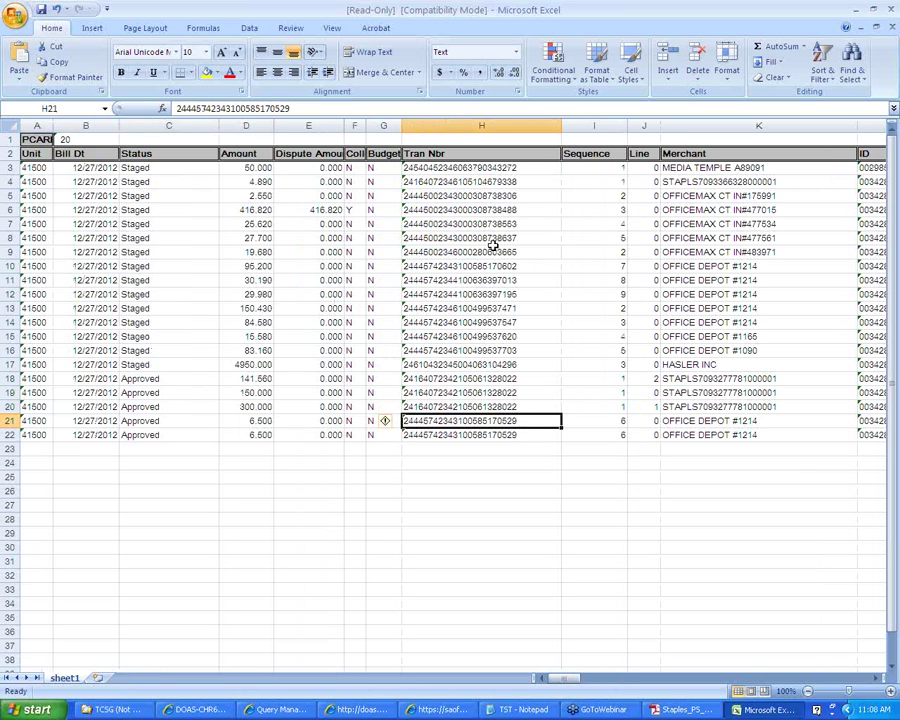
pyautogui.hotkey('ctrl', 'c')
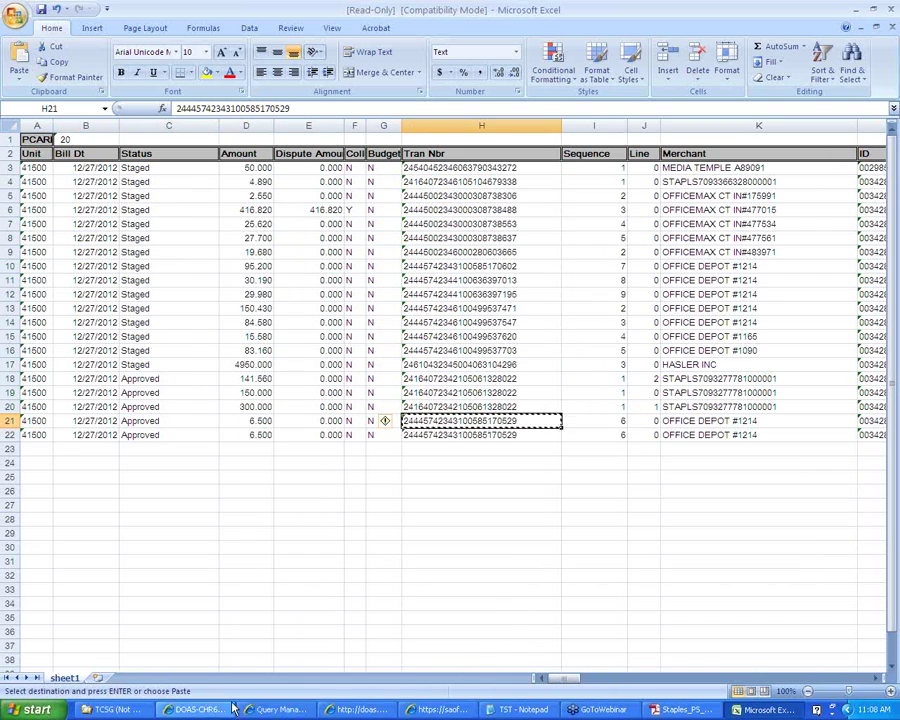
# In PeopleSoft, go to eProcurement > Procurement Card Center > Reconcile Statement
pyautogui.click(270, 709)
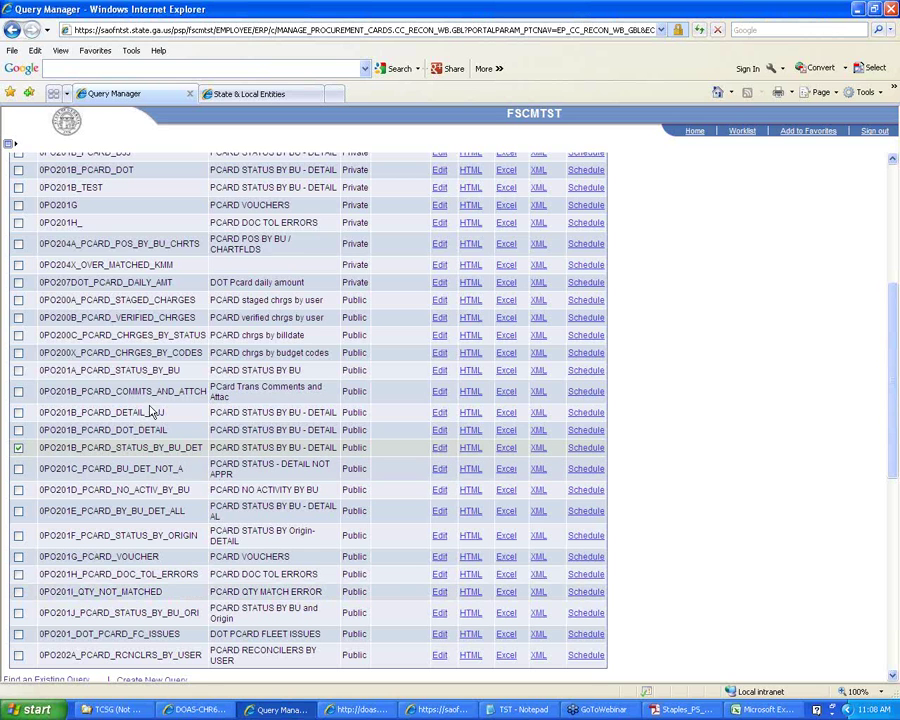
pyautogui.click(8, 144)
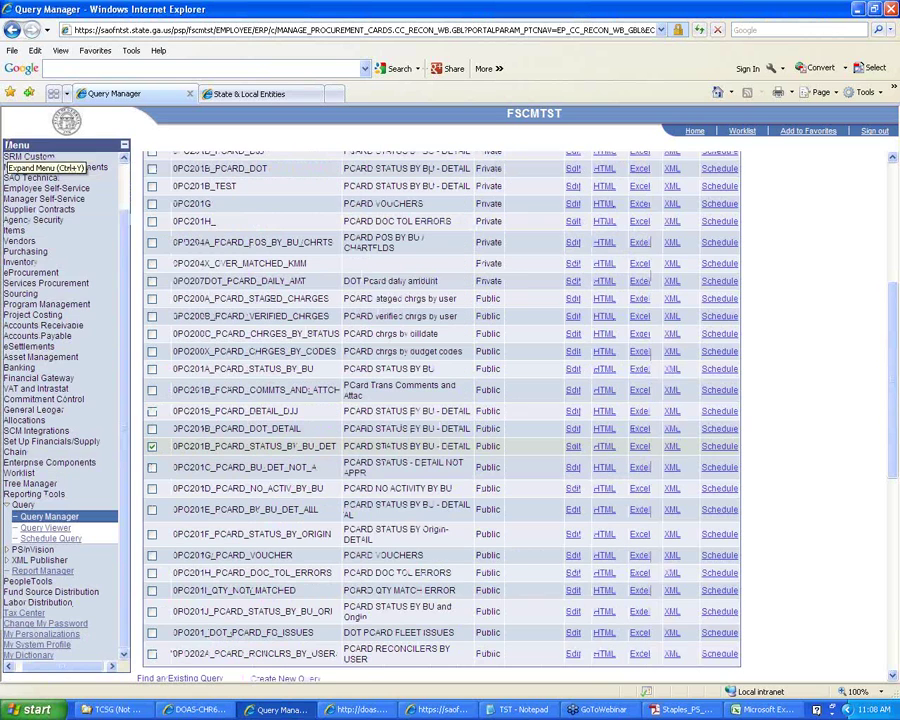
pyautogui.click(24, 275)
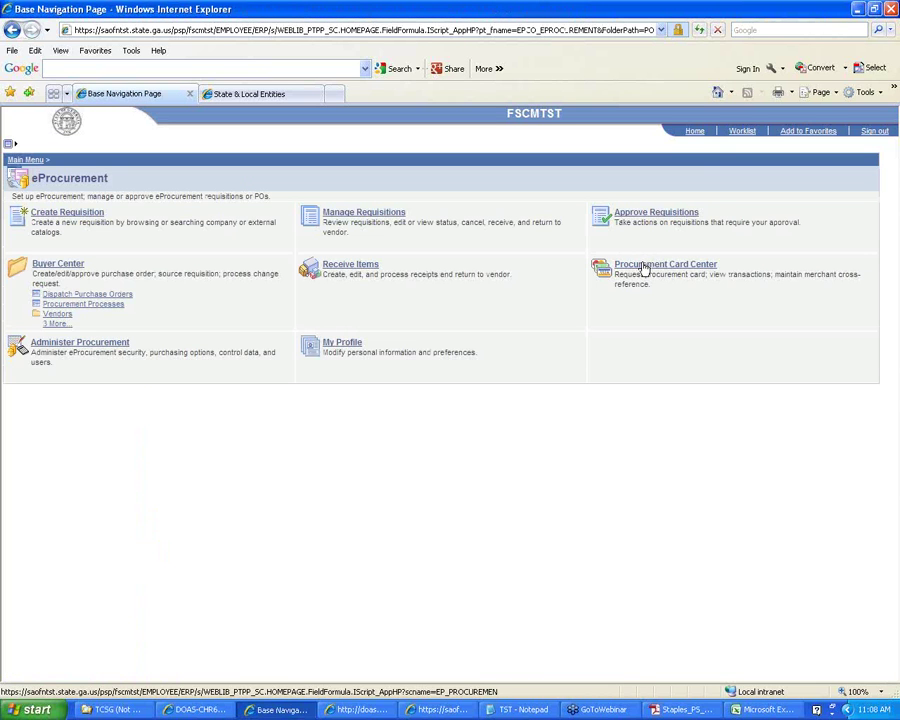
pyautogui.click(645, 266)
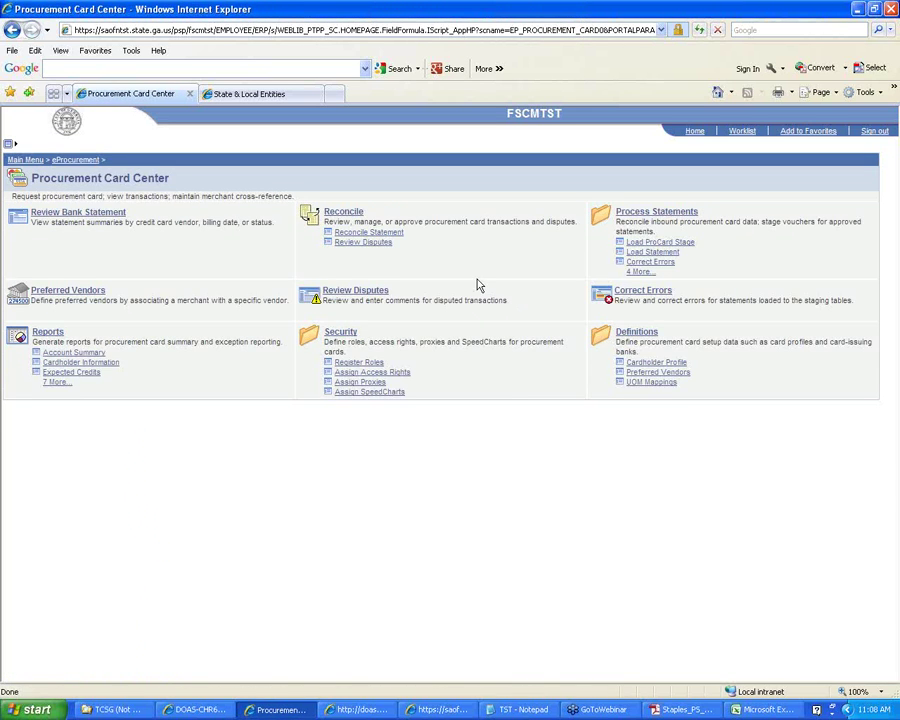
pyautogui.click(376, 235)
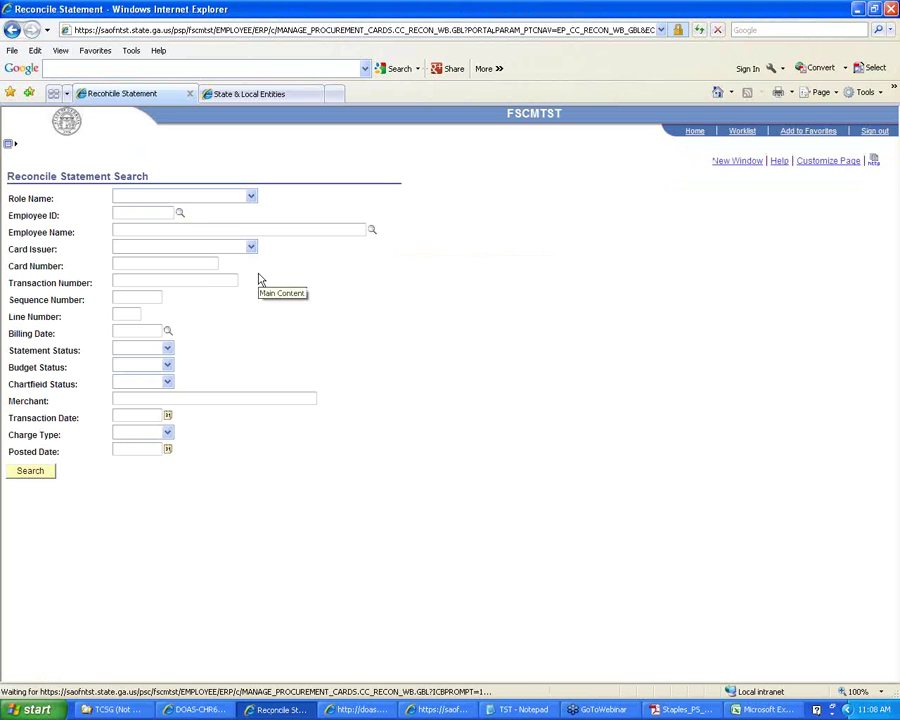
# Search Reconcile Statement by the pasted transaction number
pyautogui.rightClick(199, 282)
pyautogui.click(222, 329)
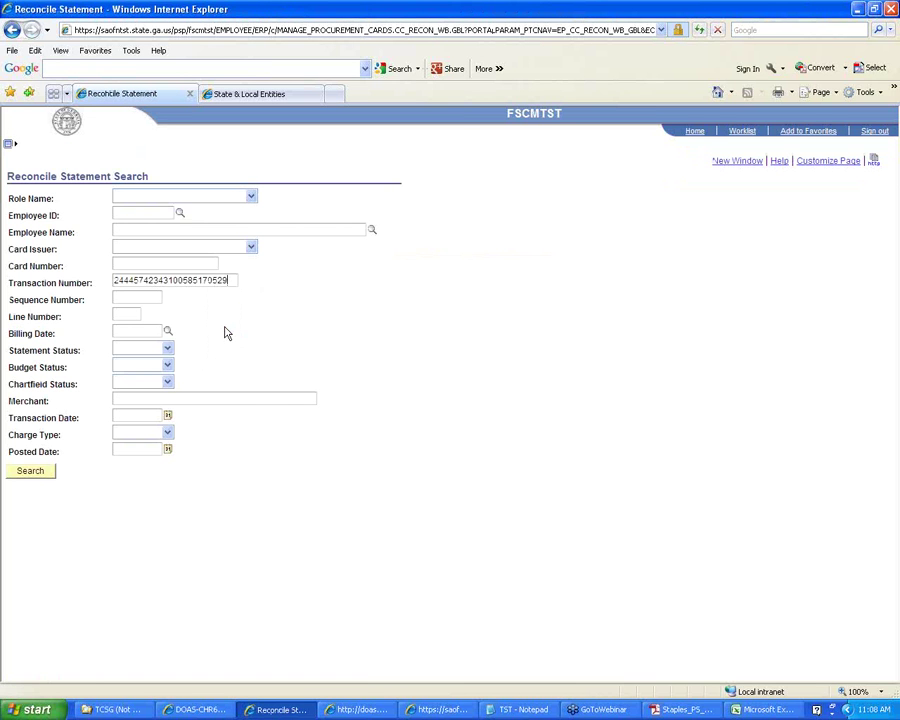
pyautogui.click(30, 472)
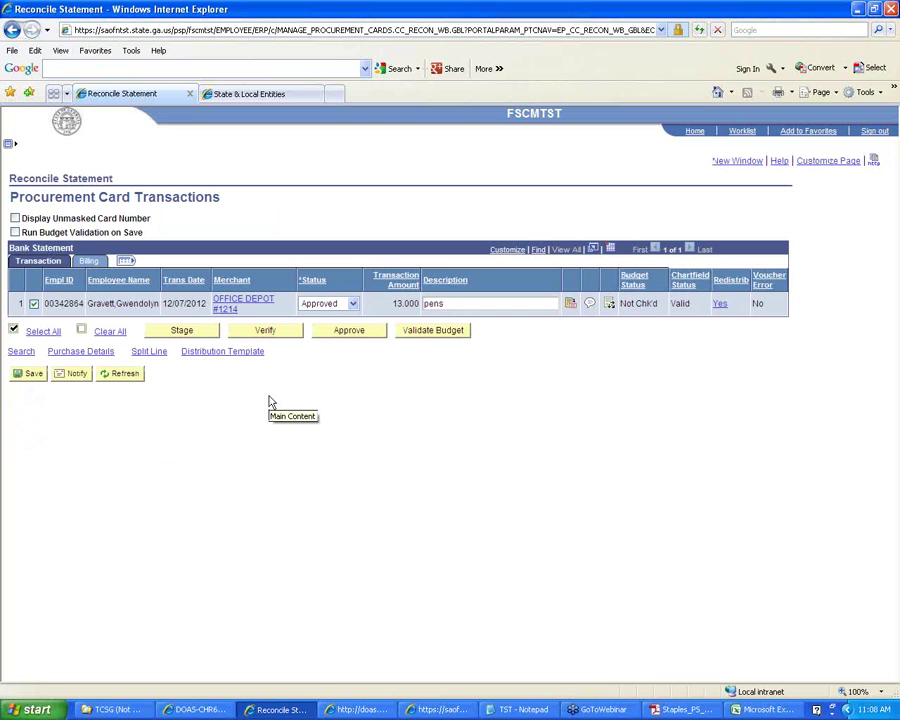
# Review the pens charge's Account Distribution of two 6.500 lines, cancel, and return to Excel
pyautogui.click(607, 306)
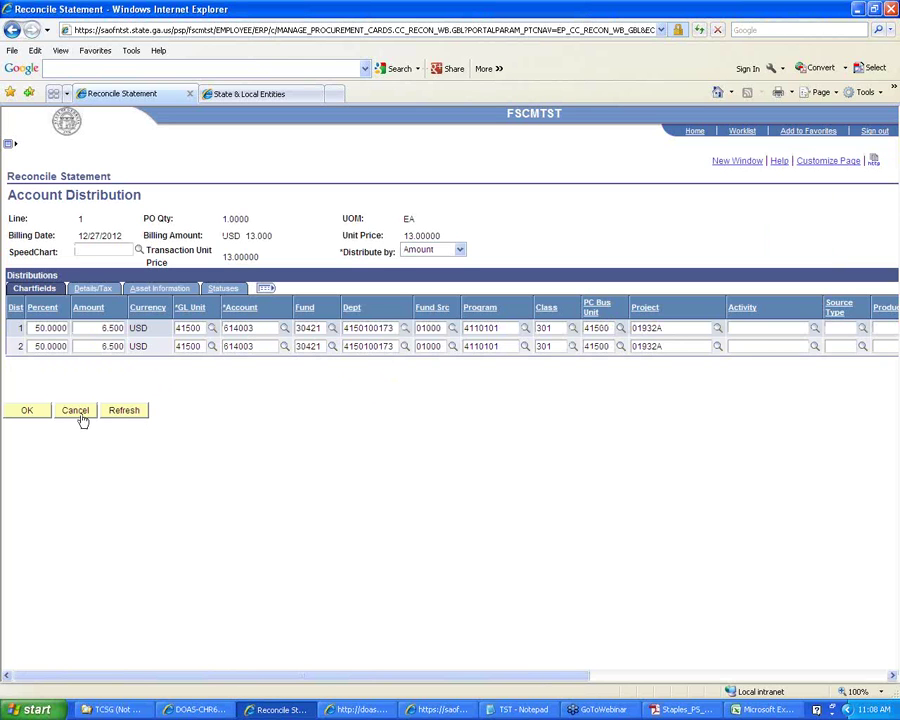
pyautogui.click(84, 413)
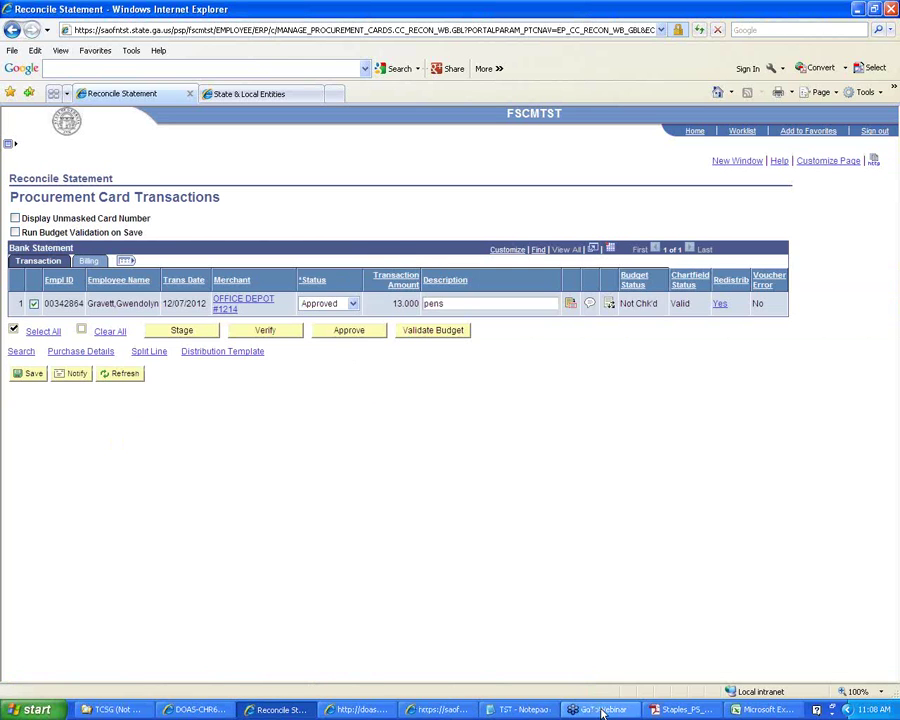
pyautogui.click(762, 709)
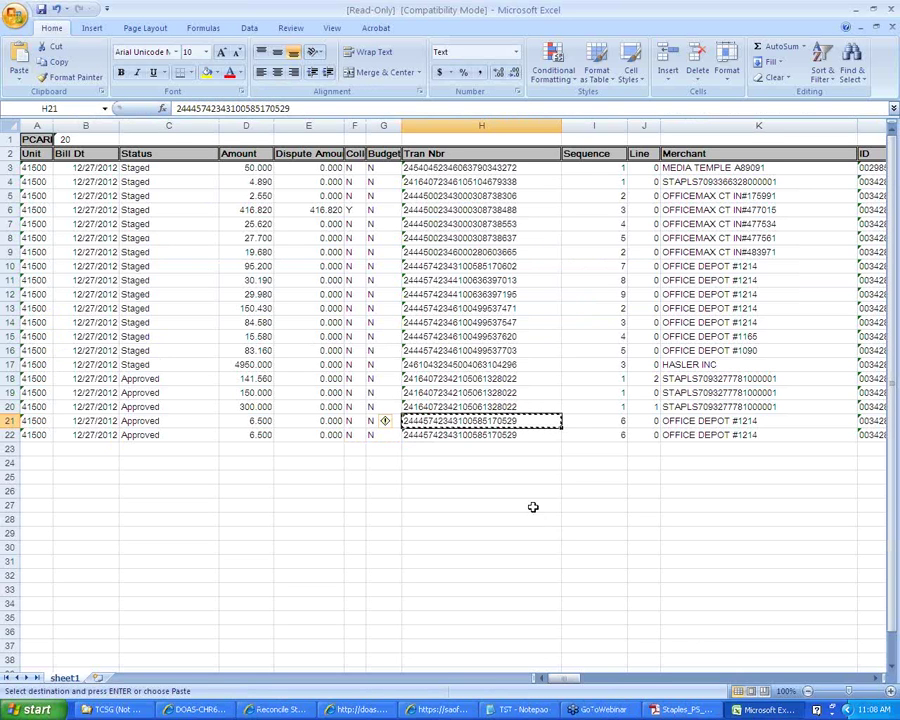
pyautogui.click(551, 448)
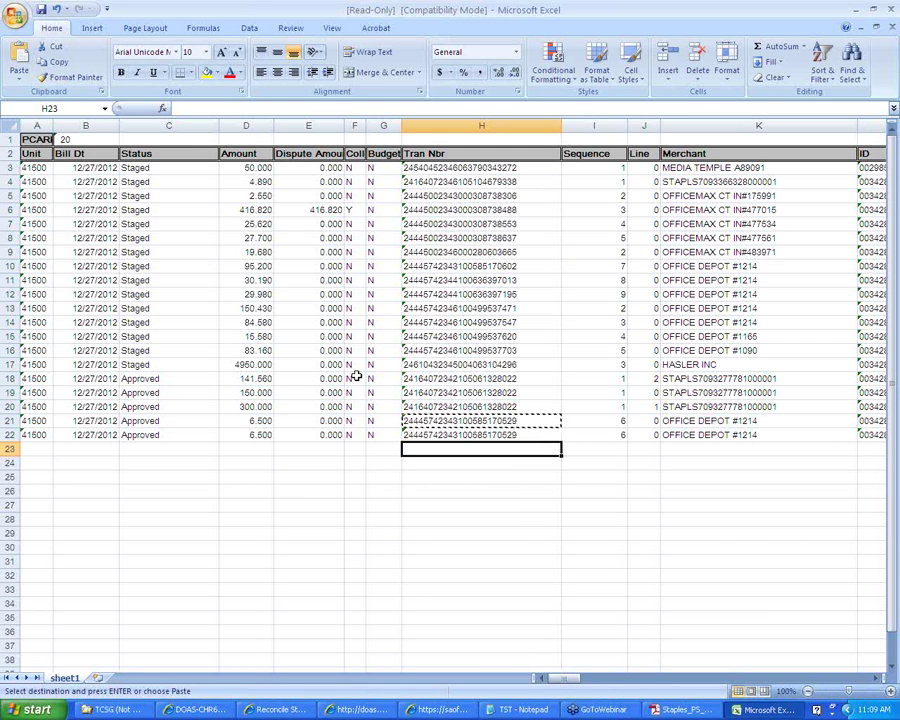
pyautogui.click(254, 126)
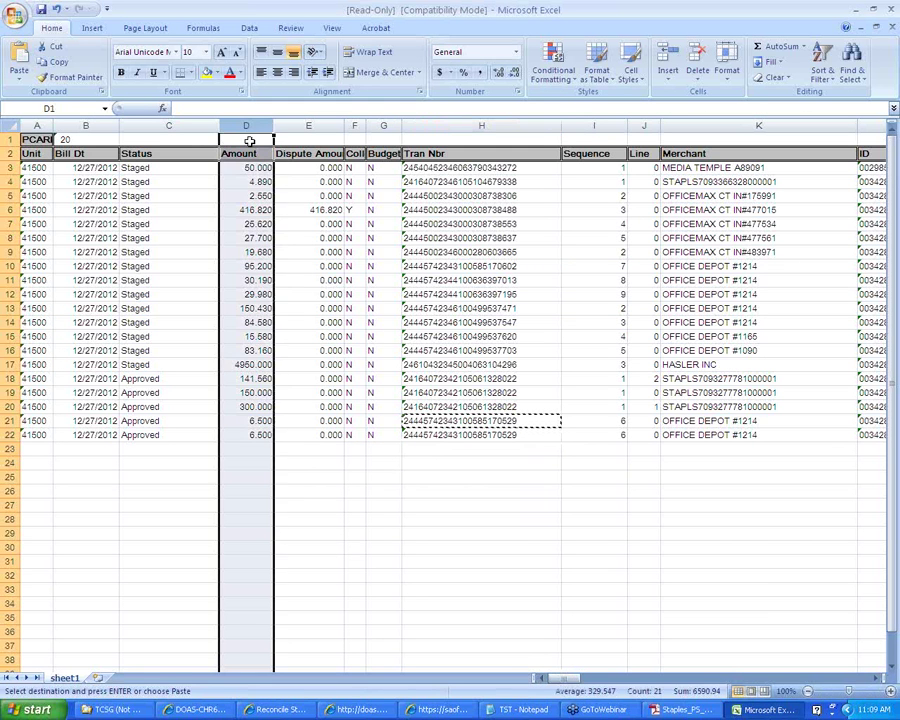
pyautogui.moveTo(235, 167); pyautogui.dragTo(245, 434)
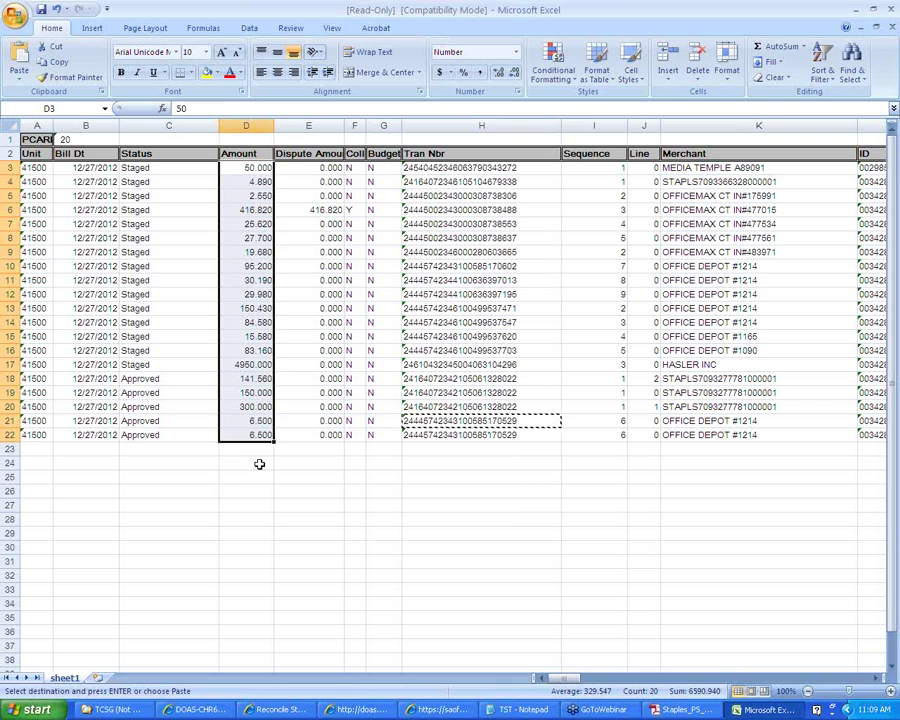
pyautogui.click(183, 377)
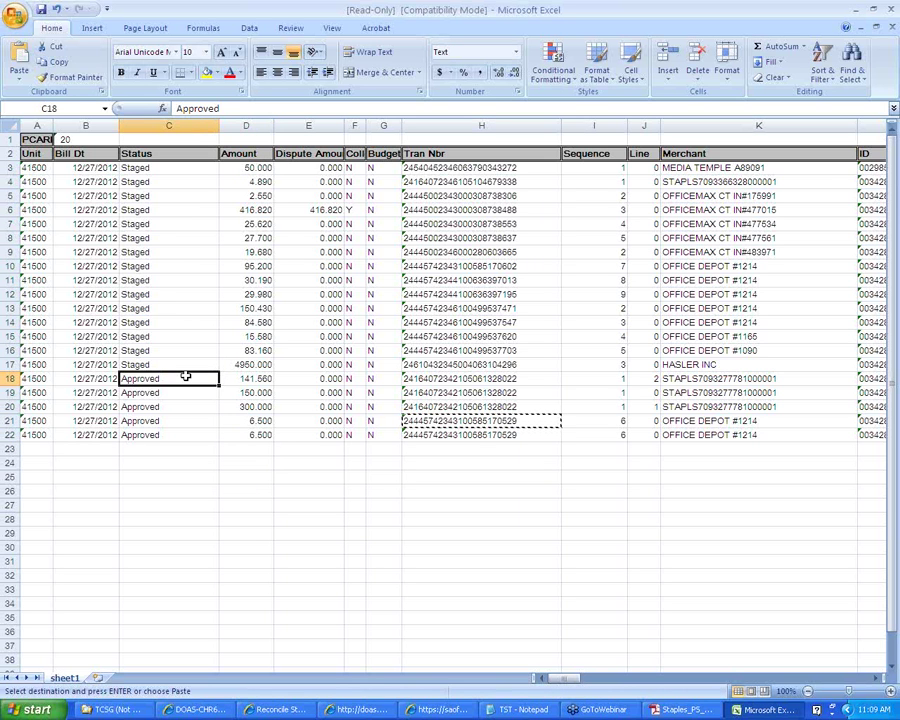
pyautogui.moveTo(369, 376); pyautogui.dragTo(379, 453)
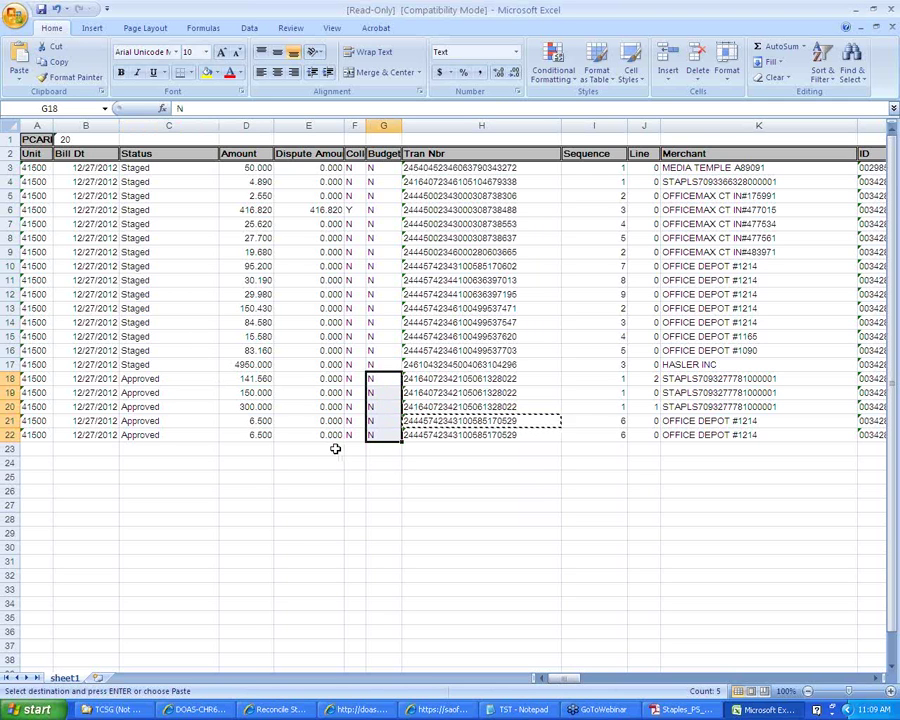
pyautogui.click(181, 383)
pyautogui.moveTo(191, 335); pyautogui.dragTo(171, 396)
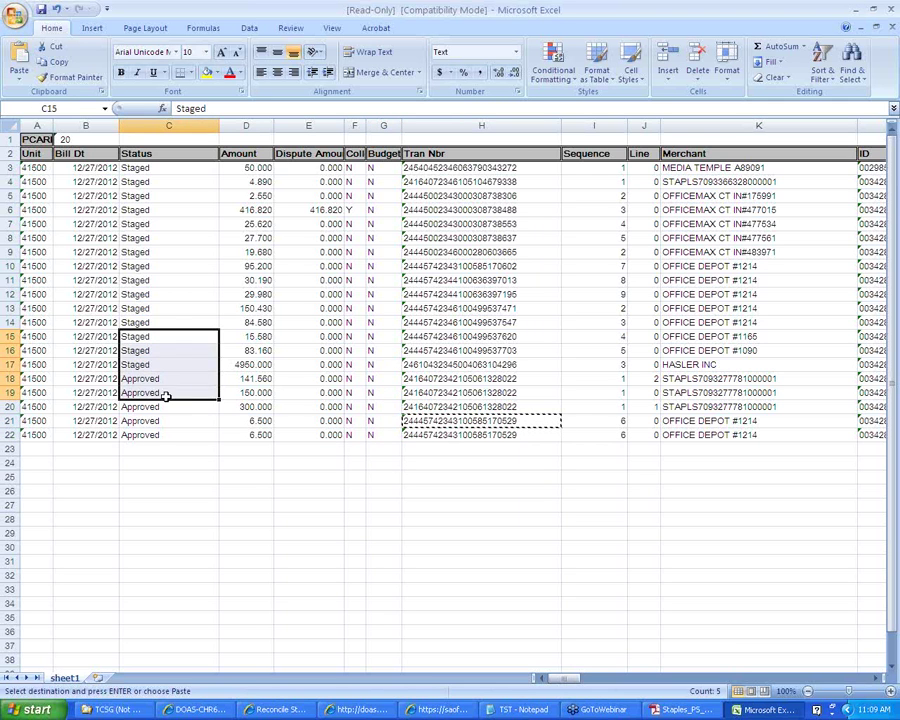
pyautogui.click(165, 392)
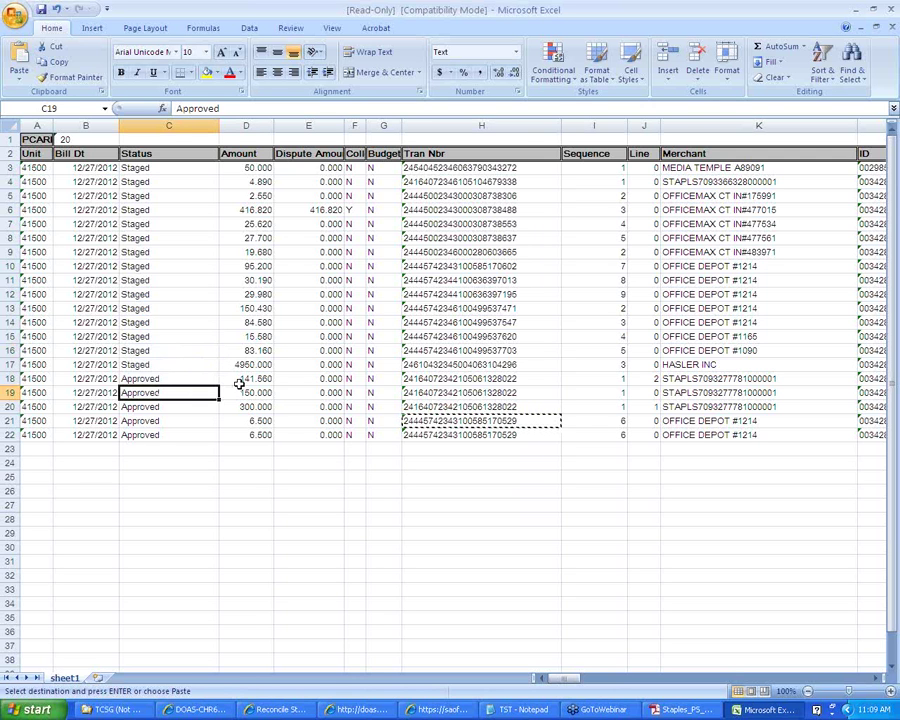
pyautogui.moveTo(385, 392); pyautogui.dragTo(385, 419)
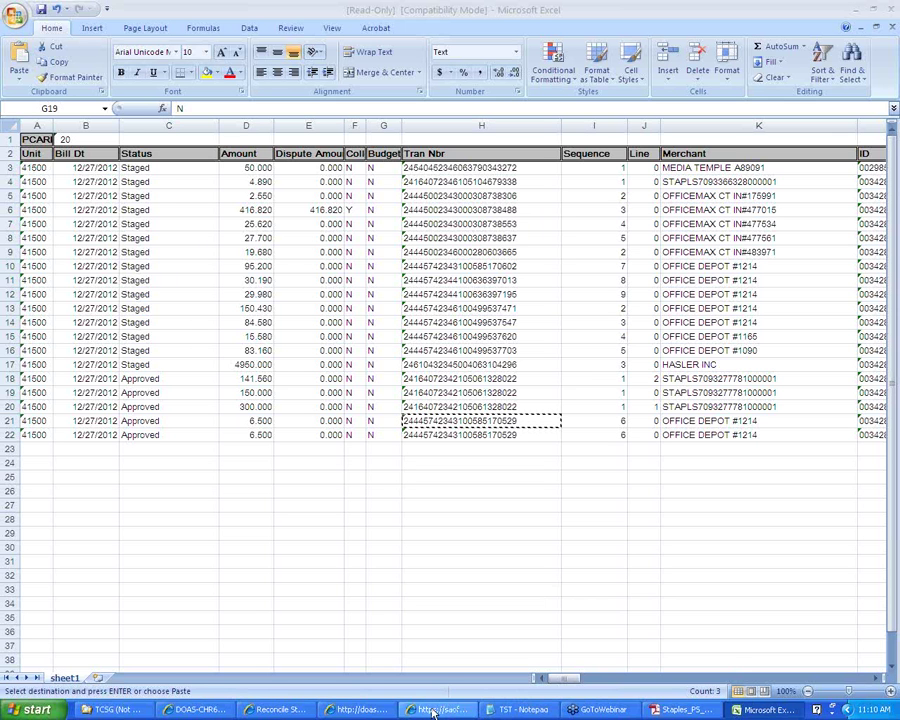
# Return to the Office Depot pens charge, expand Menu > Process Statements, and view the row's comments
pyautogui.click(275, 709)
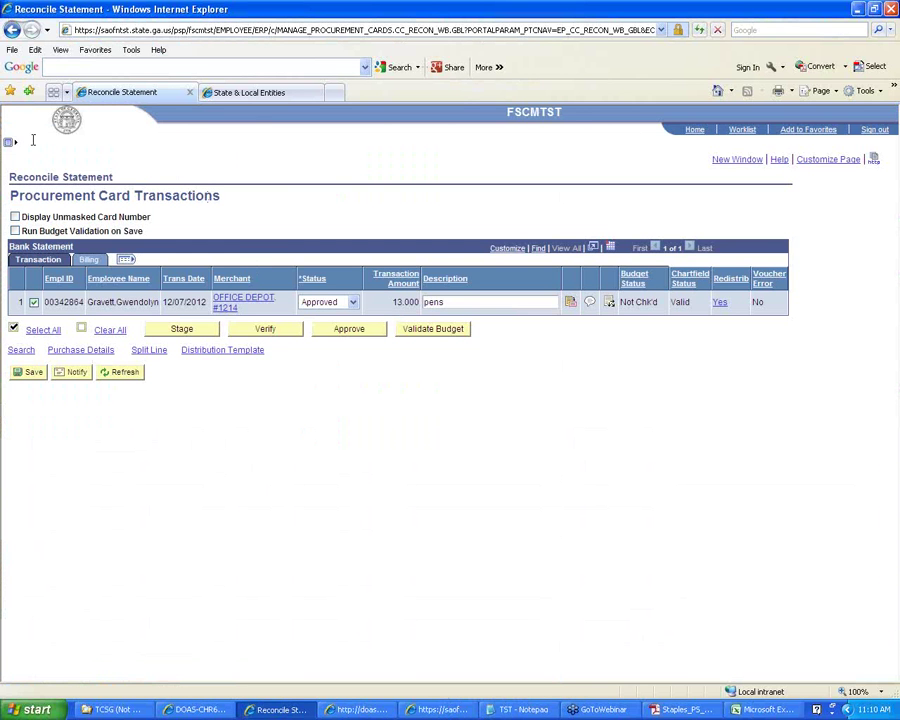
pyautogui.click(10, 142)
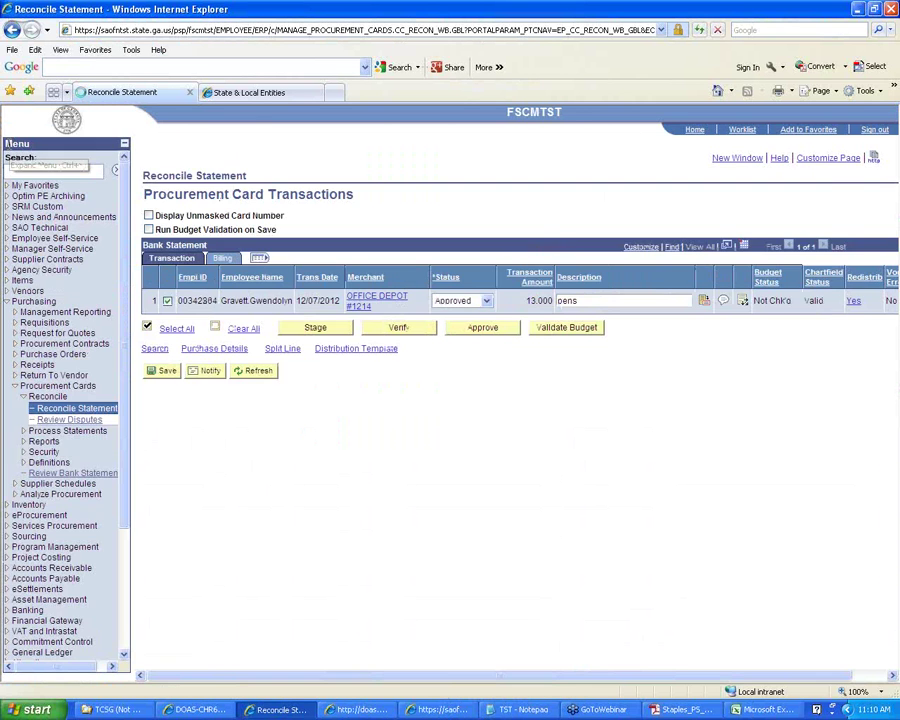
pyautogui.click(97, 432)
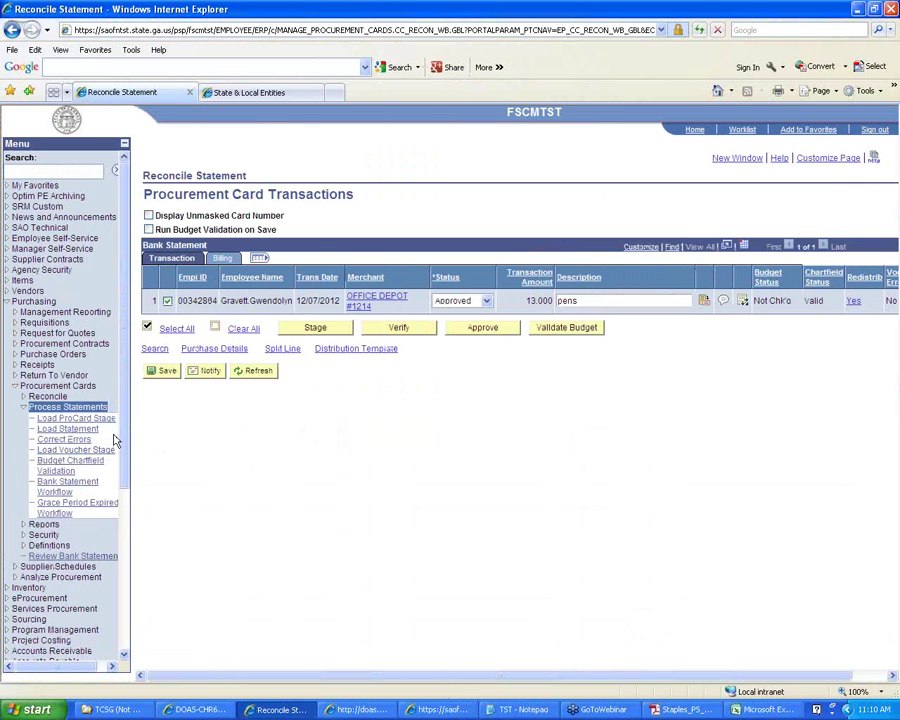
pyautogui.moveTo(125, 432); pyautogui.dragTo(125, 465)
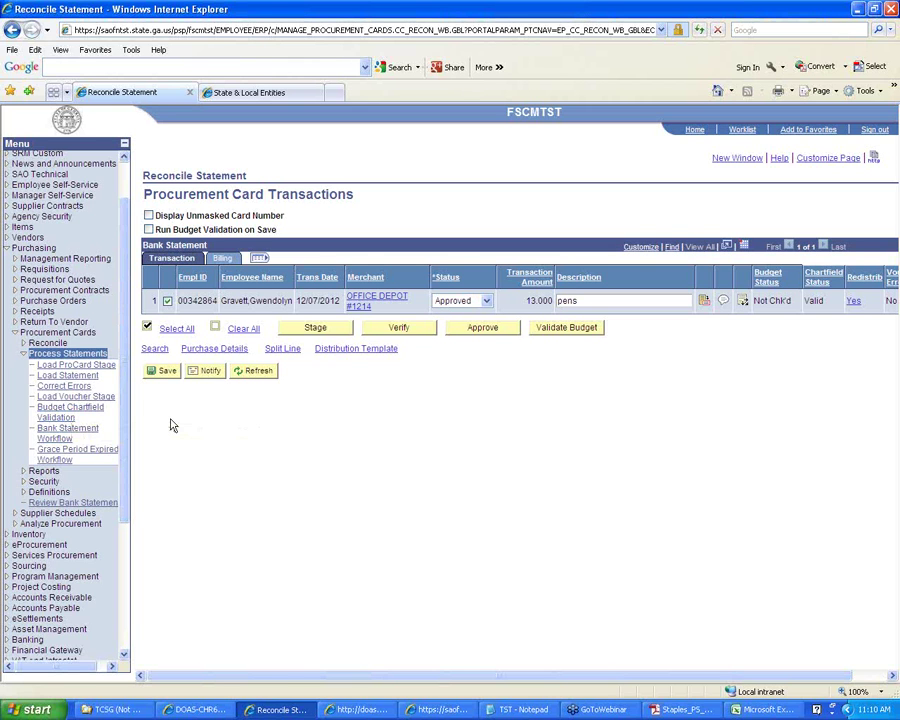
pyautogui.click(724, 301)
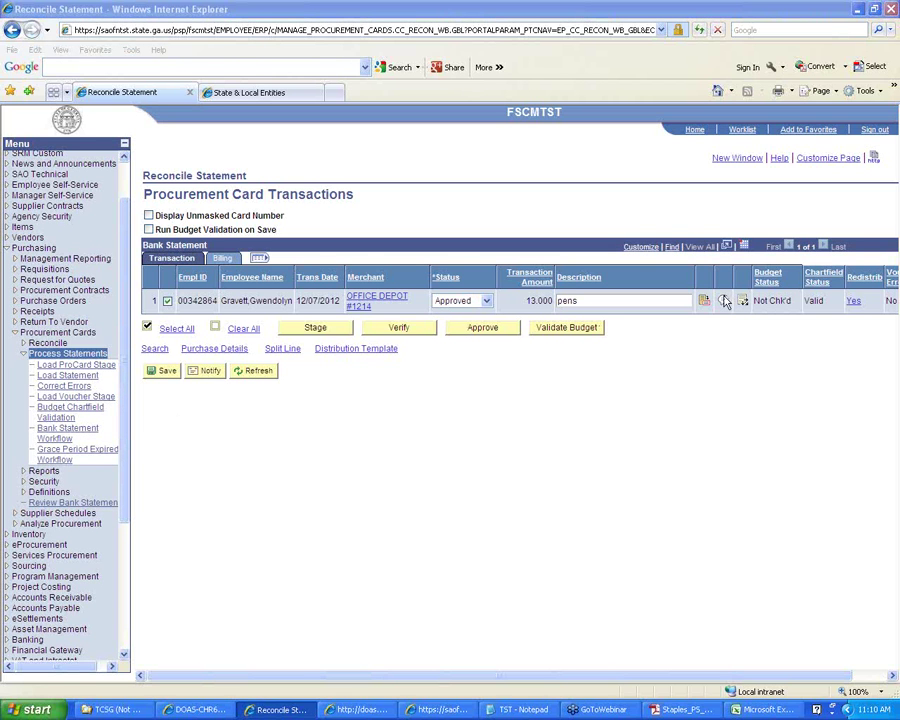